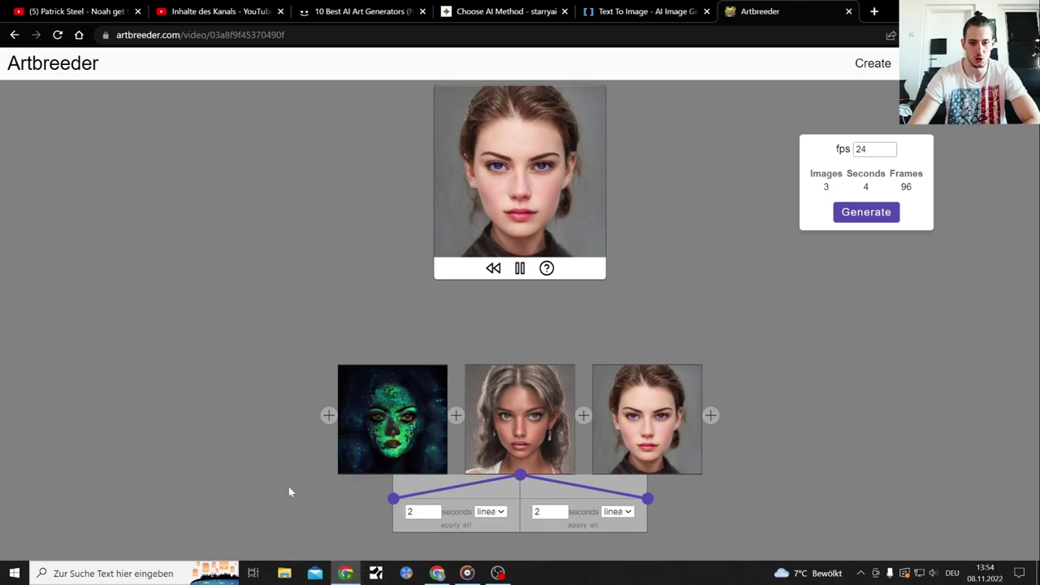
Replay the morph, then insert the trending blue-haired face before the first timeline image.
{"action": "left_click", "coordinate": [493, 269]}
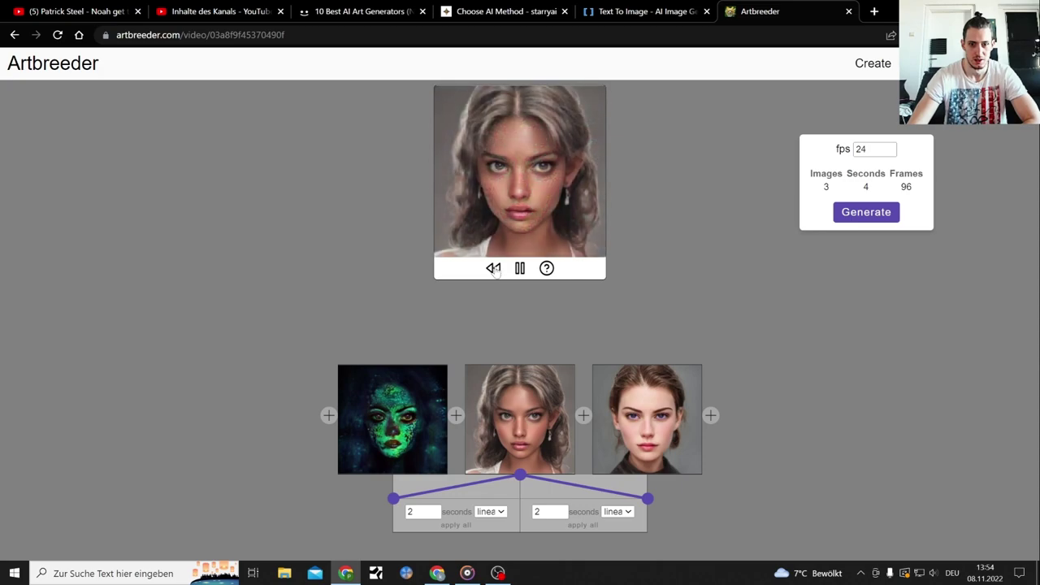
{"action": "left_click", "coordinate": [324, 421]}
{"action": "scroll", "coordinate": [415, 333], "scroll_direction": "down", "scroll_amount": 3}
{"action": "left_click", "coordinate": [427, 318]}
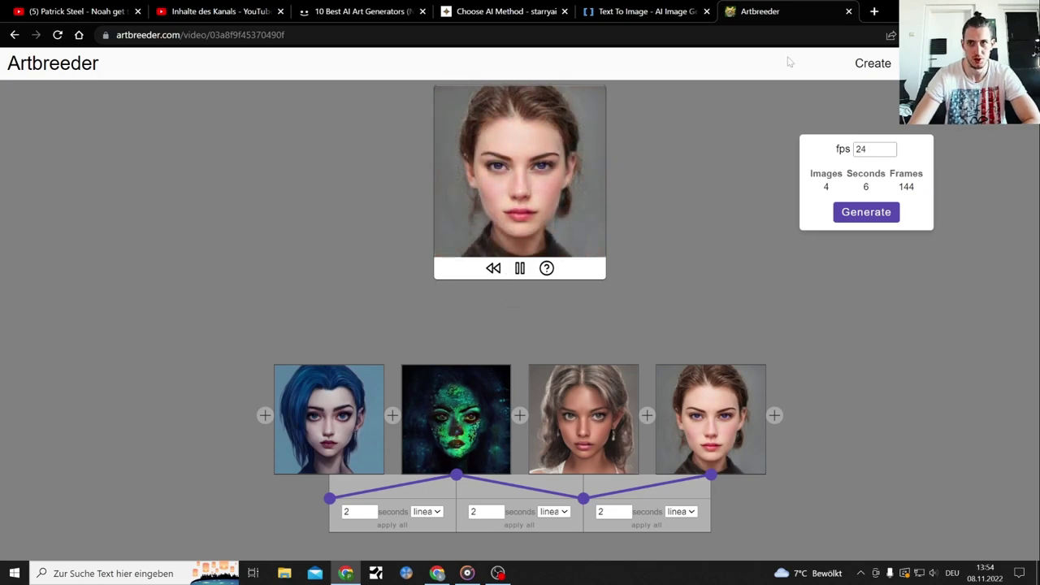
Close the Artbreeder tab and briefly search 'starry translation' in a new tab, then close it.
{"action": "left_click", "coordinate": [849, 12]}
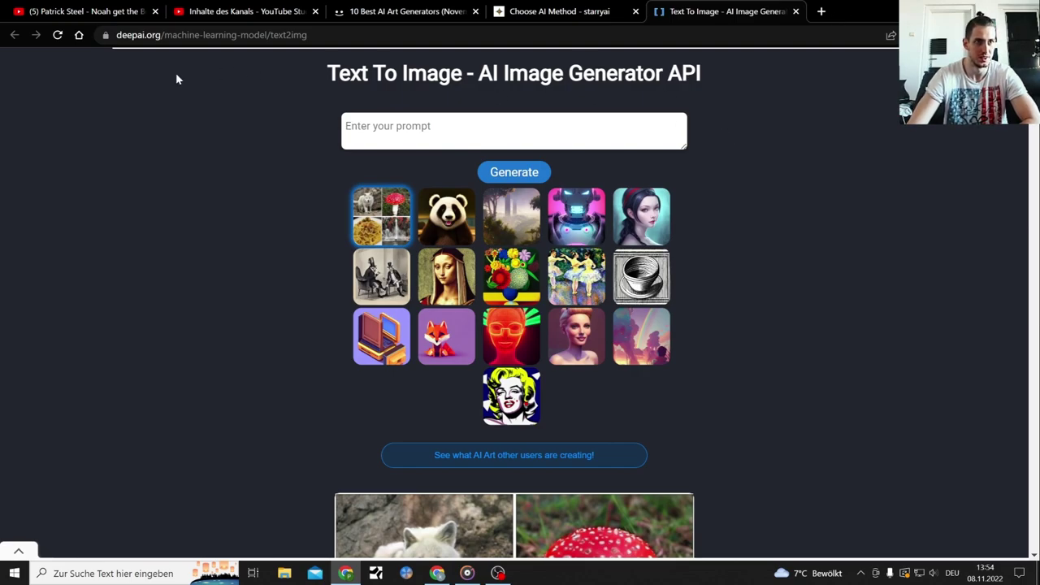
{"action": "left_click", "coordinate": [549, 7]}
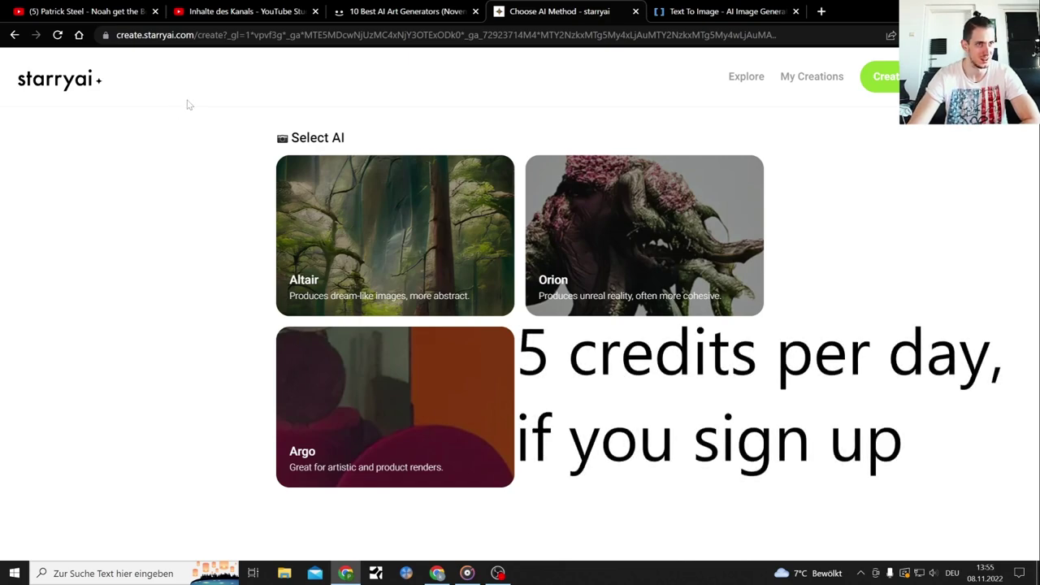
{"action": "left_click", "coordinate": [820, 12]}
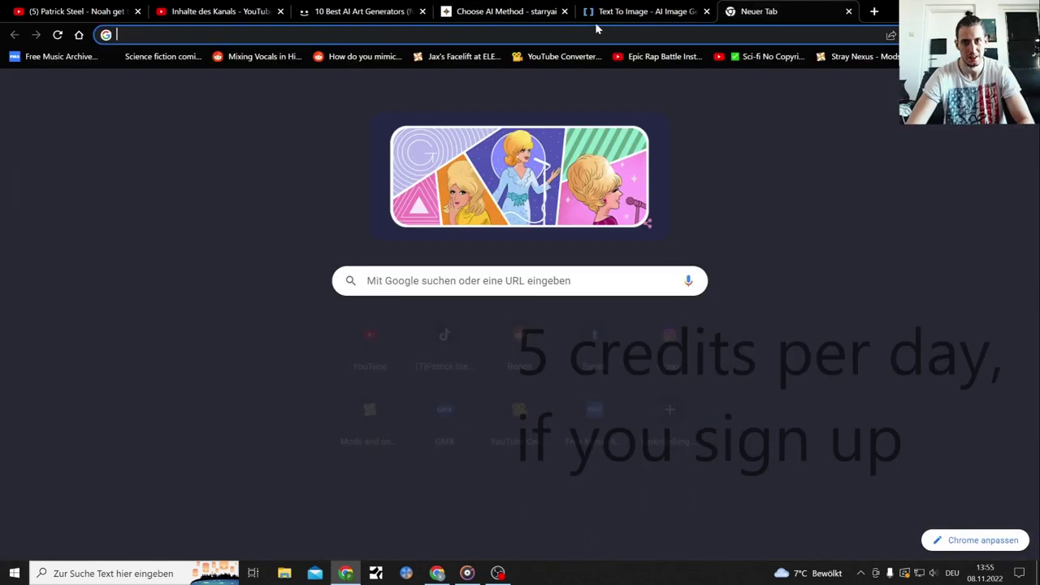
{"action": "left_click", "coordinate": [596, 29]}
{"action": "type", "text": "sta"}
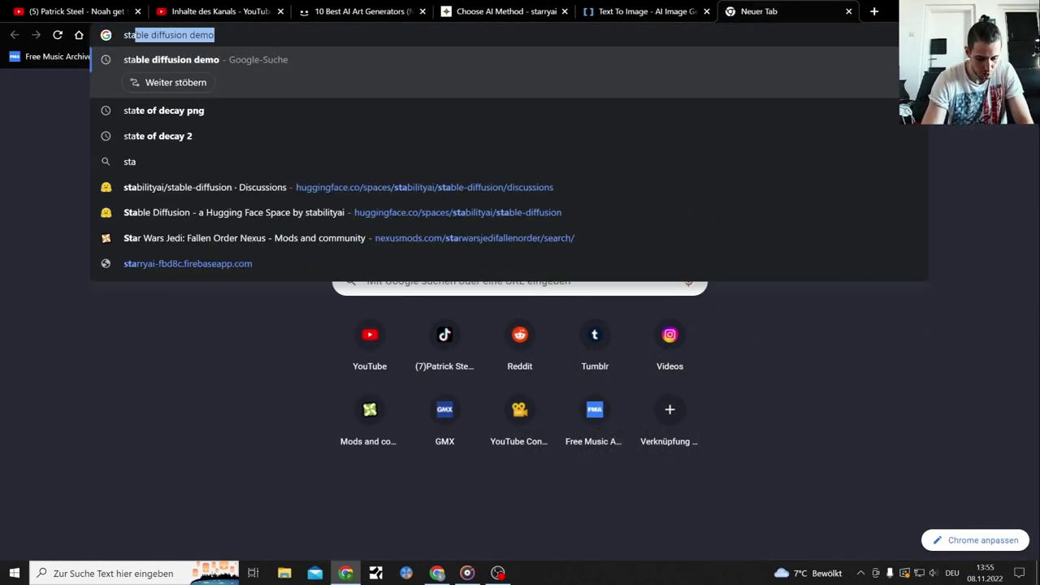
{"action": "type", "text": "rry+ tr"}
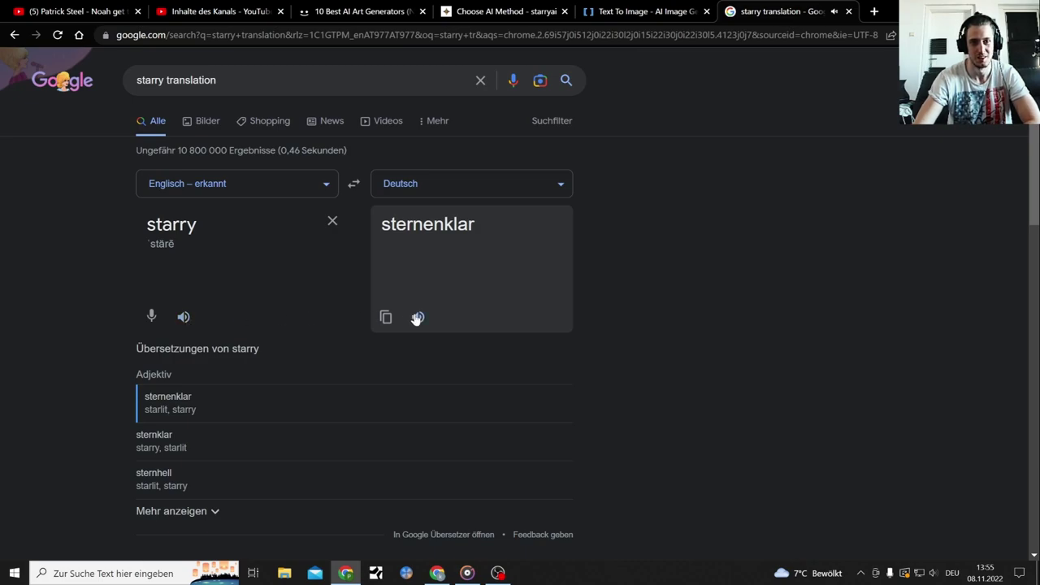
{"action": "left_click", "coordinate": [849, 11]}
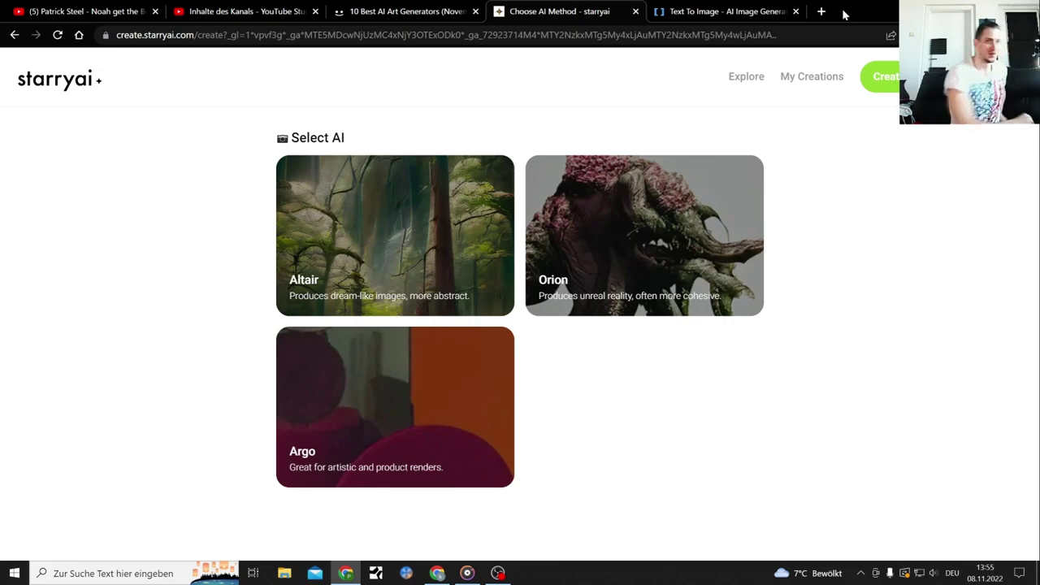
On DeepAI's Text To Image page, open the gallery of other users' AI art.
{"action": "left_click", "coordinate": [731, 10]}
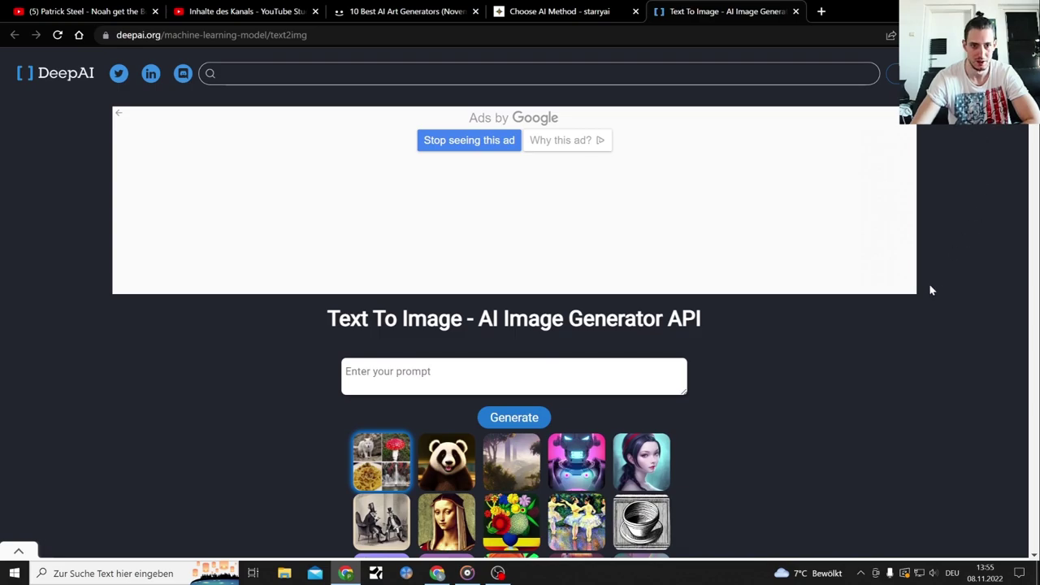
{"action": "scroll", "coordinate": [931, 275], "scroll_direction": "down", "scroll_amount": 2}
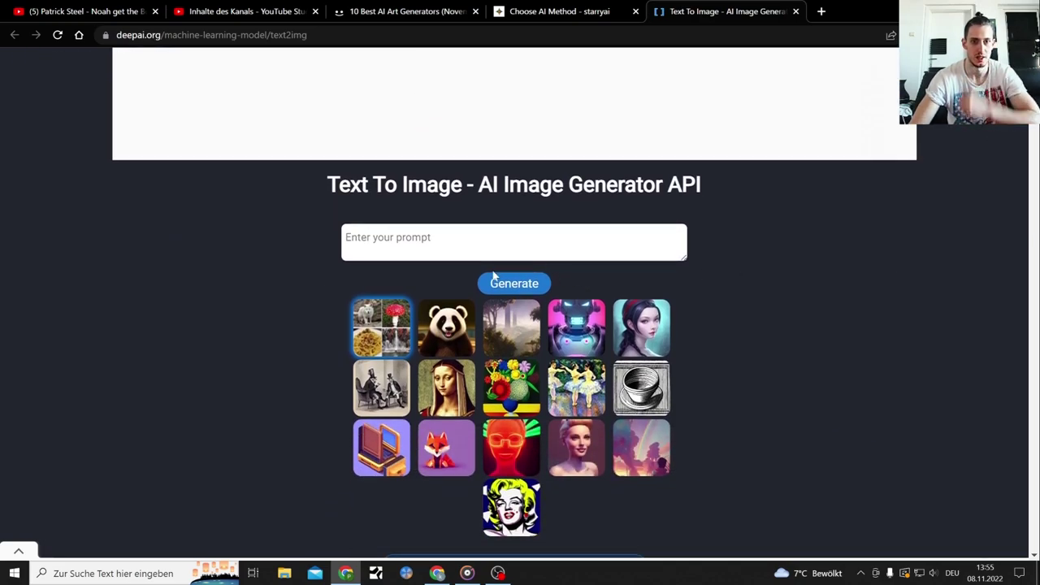
{"action": "scroll", "coordinate": [528, 488], "scroll_direction": "down", "scroll_amount": 1}
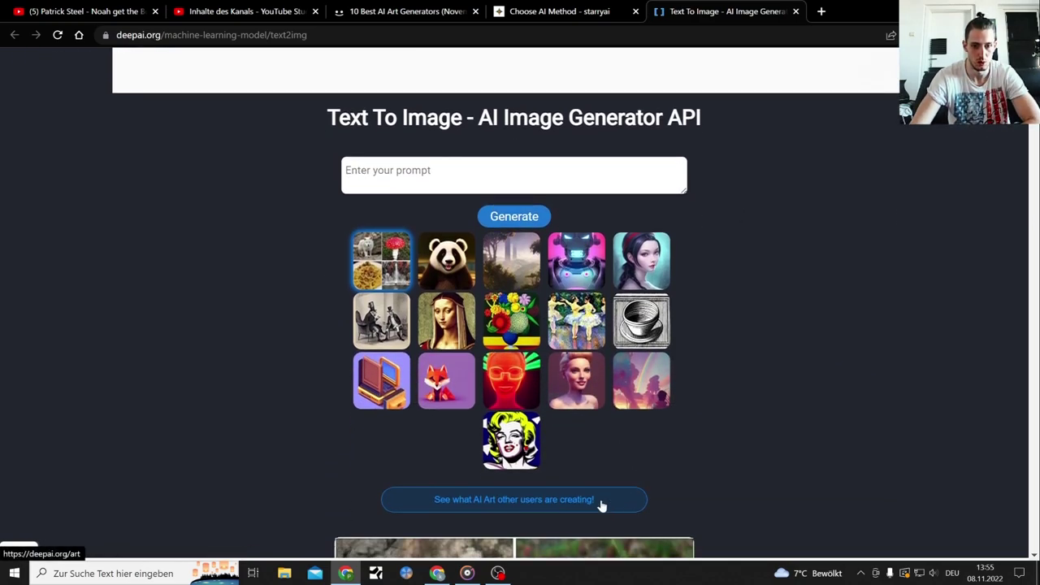
{"action": "left_click", "coordinate": [523, 503]}
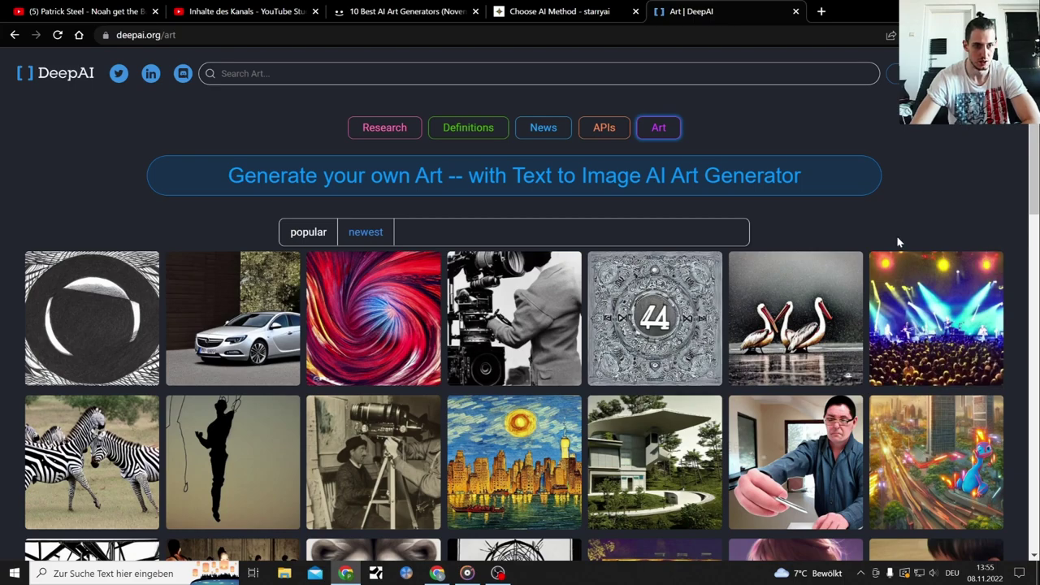
Enlarge the dancers image to read its prompt and browse further down the gallery.
{"action": "scroll", "coordinate": [898, 241], "scroll_direction": "down", "scroll_amount": 2}
{"action": "scroll", "coordinate": [899, 241], "scroll_direction": "down", "scroll_amount": 4}
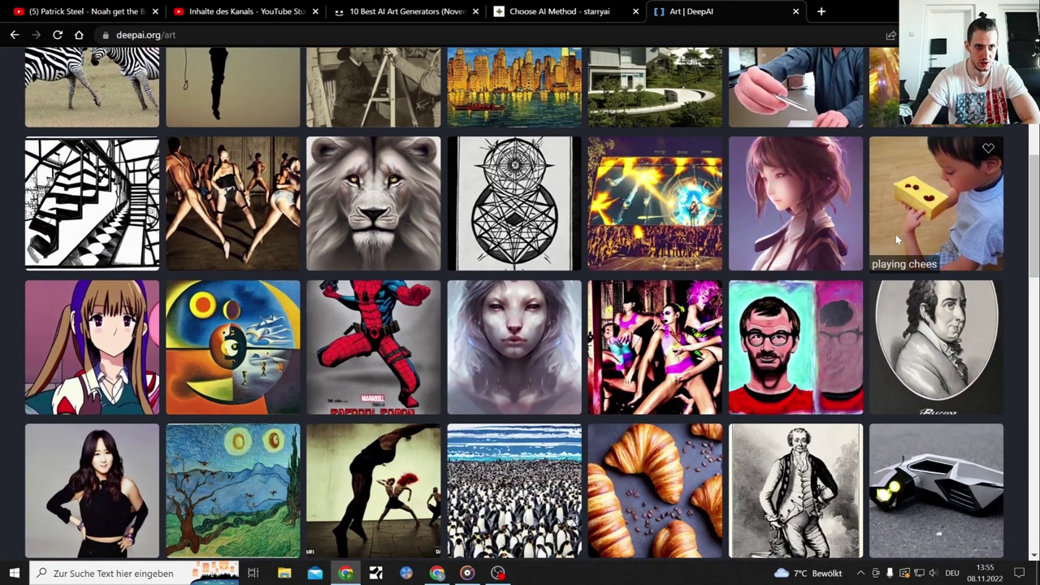
{"action": "left_click", "coordinate": [238, 224]}
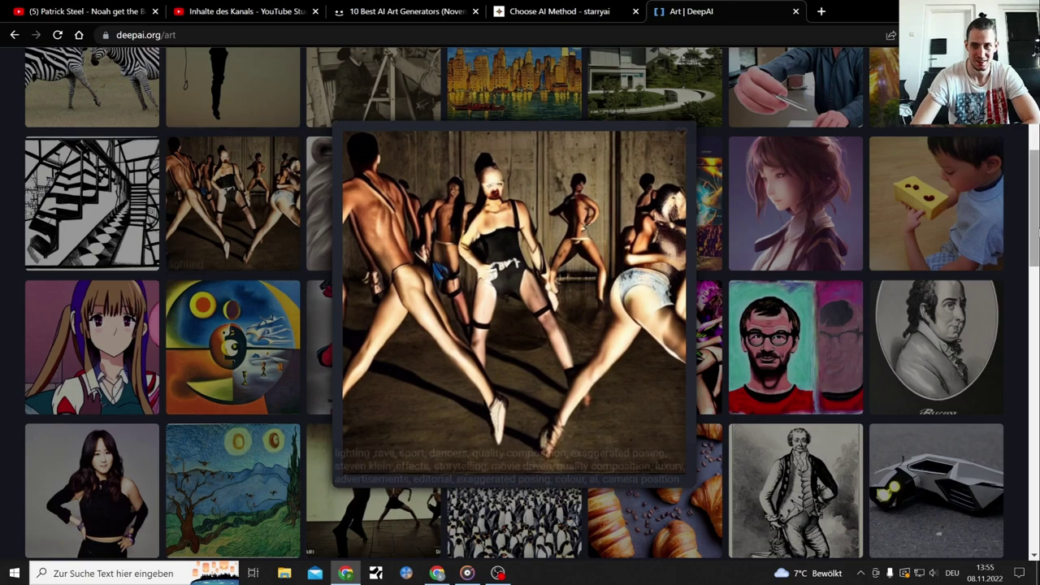
{"action": "scroll", "coordinate": [684, 366], "scroll_direction": "down", "scroll_amount": 5}
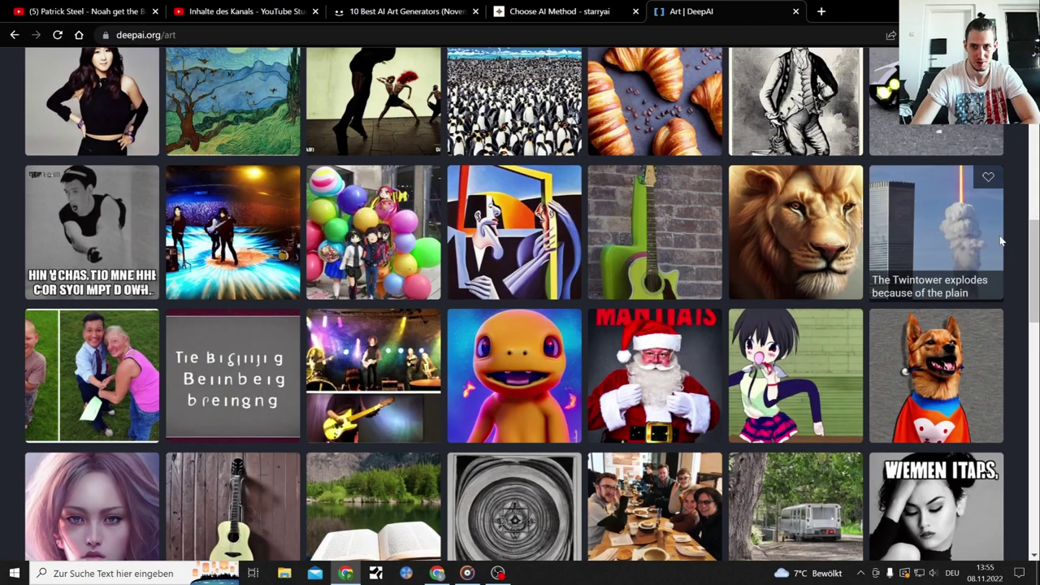
{"action": "scroll", "coordinate": [1001, 260], "scroll_direction": "down", "scroll_amount": 4}
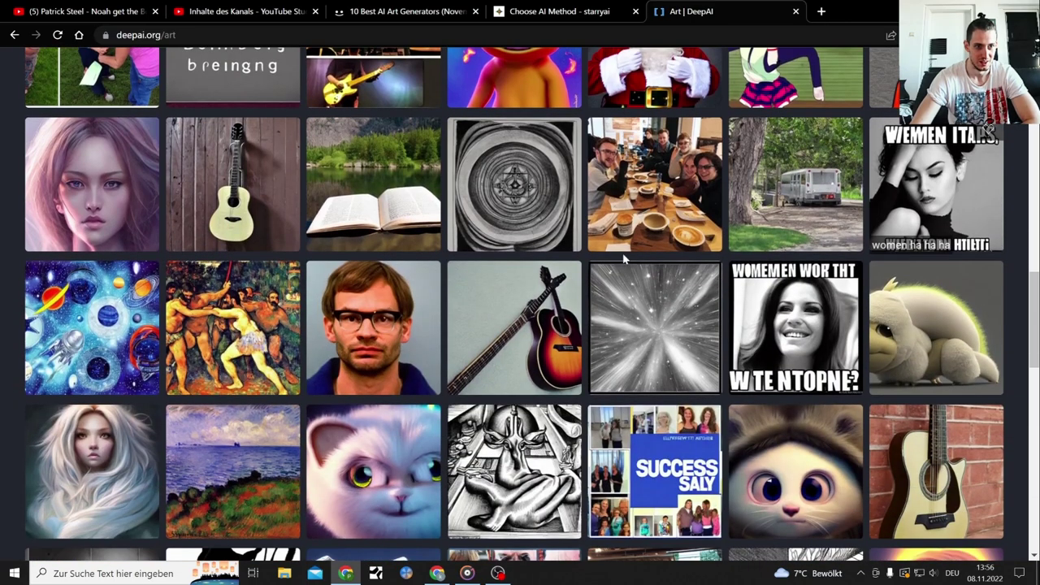
{"action": "scroll", "coordinate": [546, 258], "scroll_direction": "down", "scroll_amount": 6}
{"action": "scroll", "coordinate": [543, 237], "scroll_direction": "down", "scroll_amount": 3}
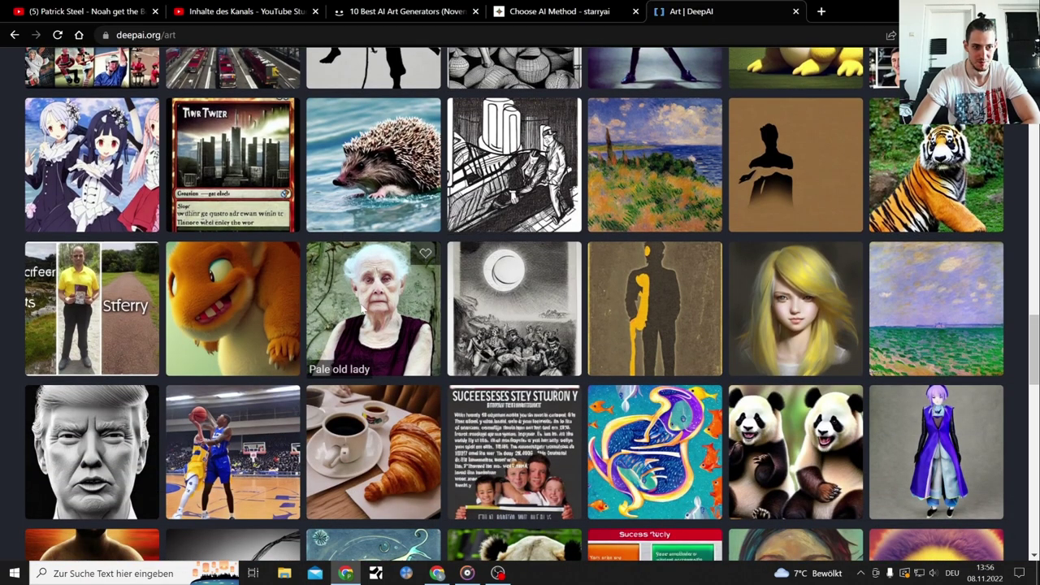
{"action": "mouse_move", "coordinate": [362, 309]}
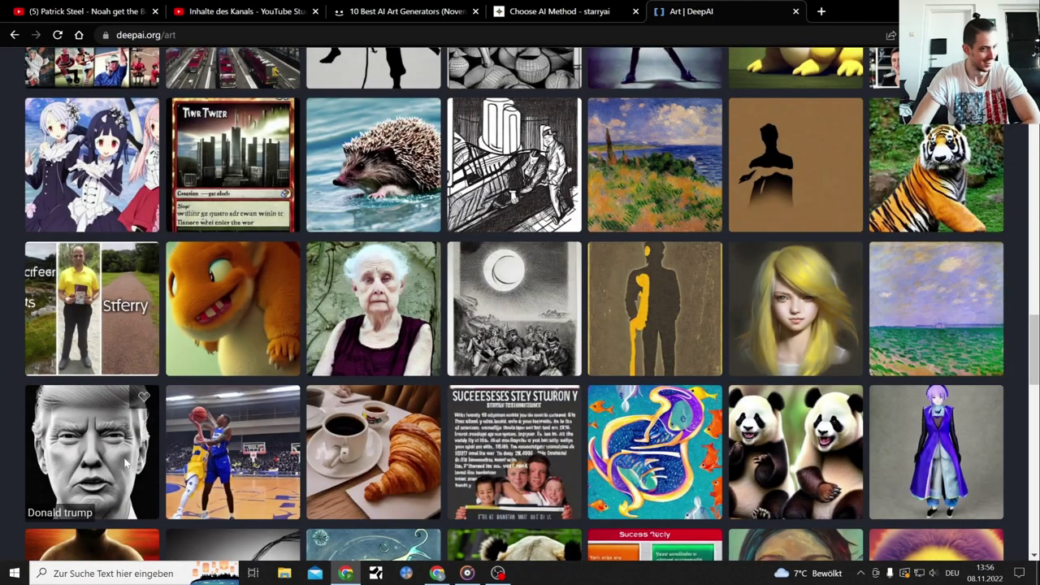
{"action": "mouse_move", "coordinate": [121, 463]}
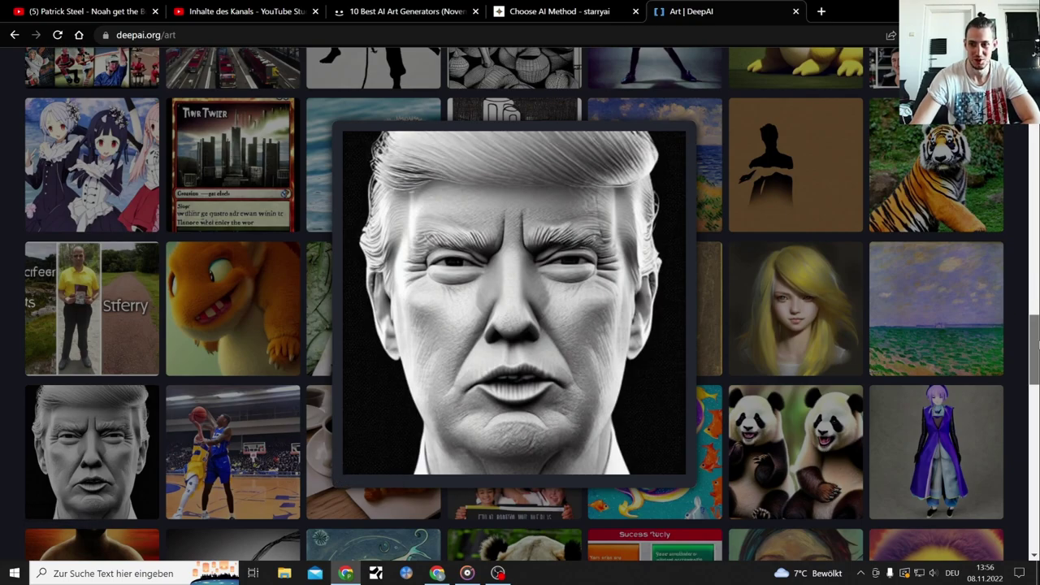
{"action": "scroll", "coordinate": [946, 328], "scroll_direction": "down", "scroll_amount": 6}
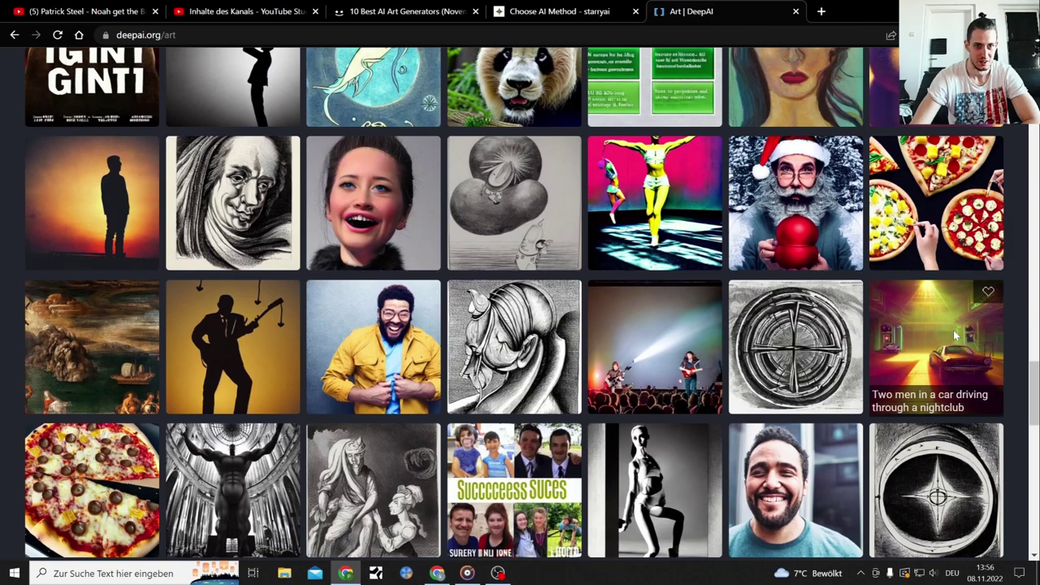
{"action": "mouse_move", "coordinate": [381, 217]}
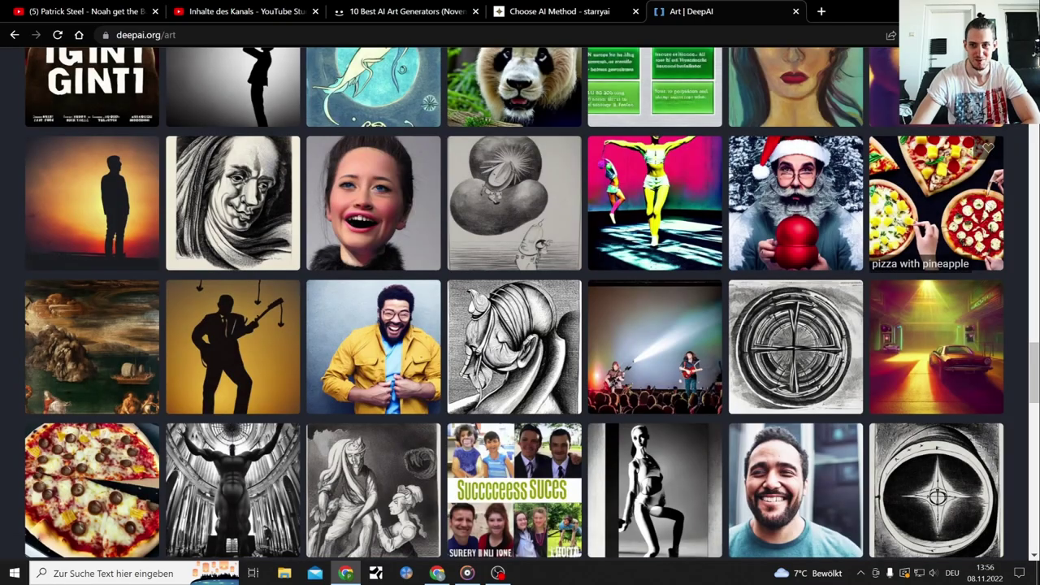
{"action": "scroll", "coordinate": [989, 235], "scroll_direction": "down", "scroll_amount": 6}
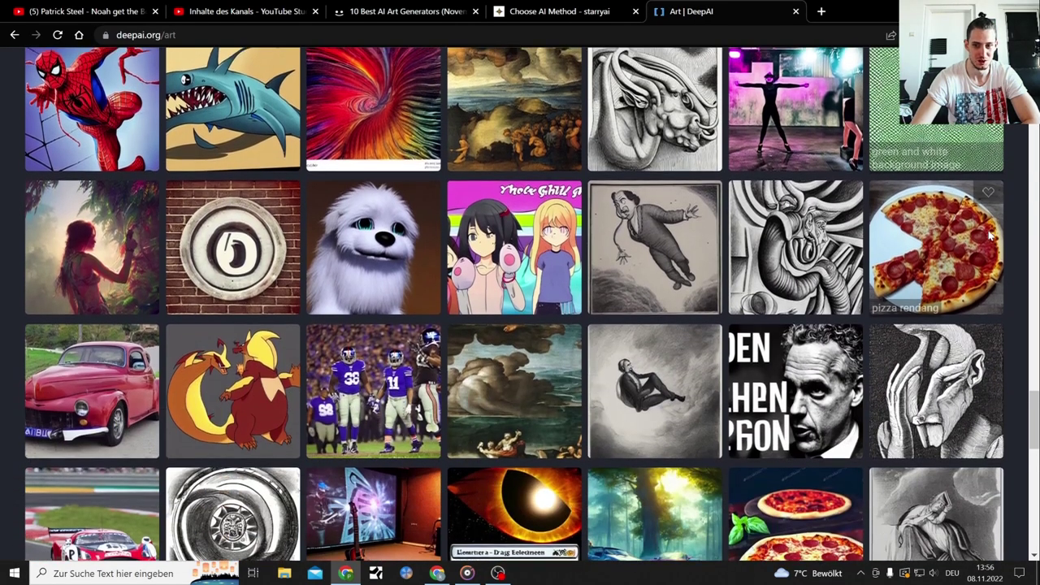
{"action": "scroll", "coordinate": [990, 236], "scroll_direction": "down", "scroll_amount": 3}
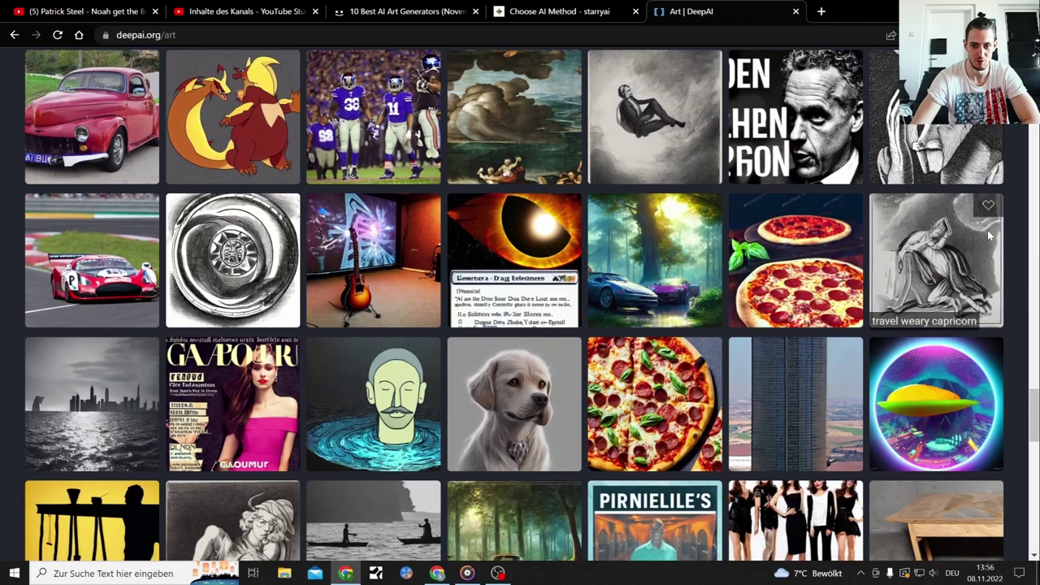
{"action": "scroll", "coordinate": [990, 236], "scroll_direction": "down", "scroll_amount": 3}
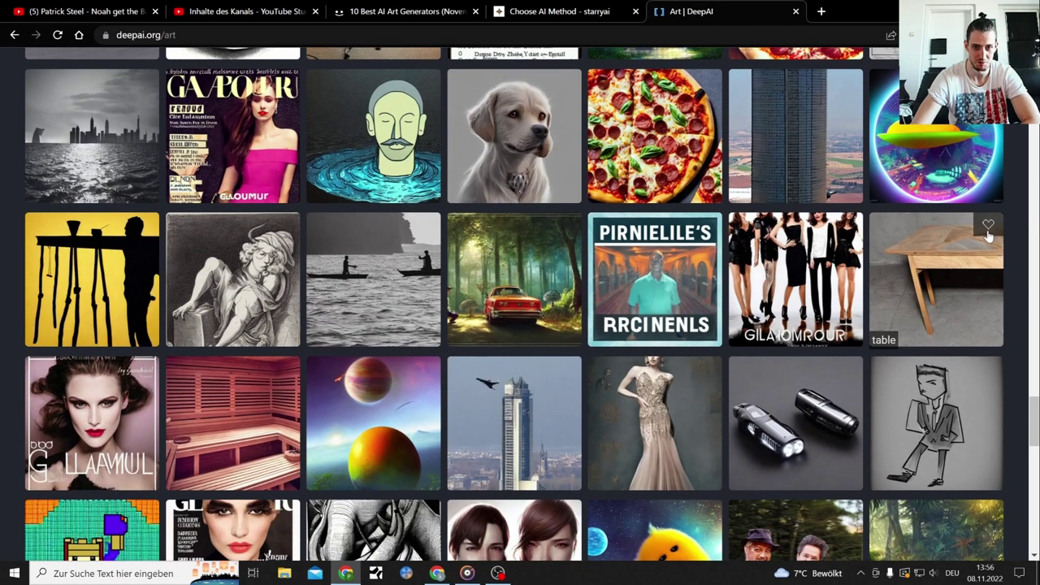
{"action": "scroll", "coordinate": [988, 234], "scroll_direction": "down", "scroll_amount": 3}
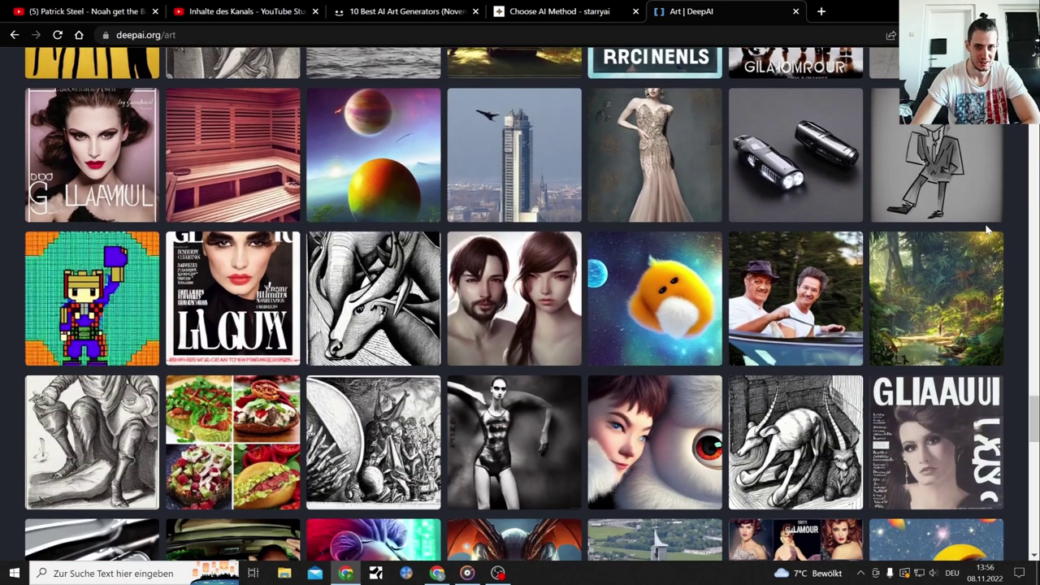
Generate DeepAI images for the 'Dirty Dancing' prompt, then switch to starryai's Select AI page.
{"action": "left_click", "coordinate": [14, 35]}
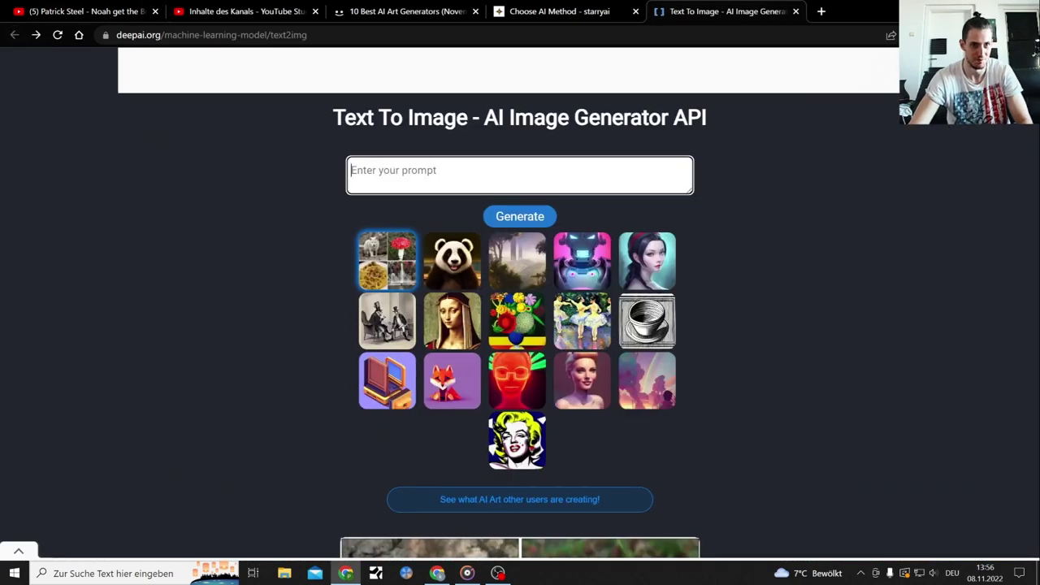
{"action": "type", "text": "Dirty Dancing"}
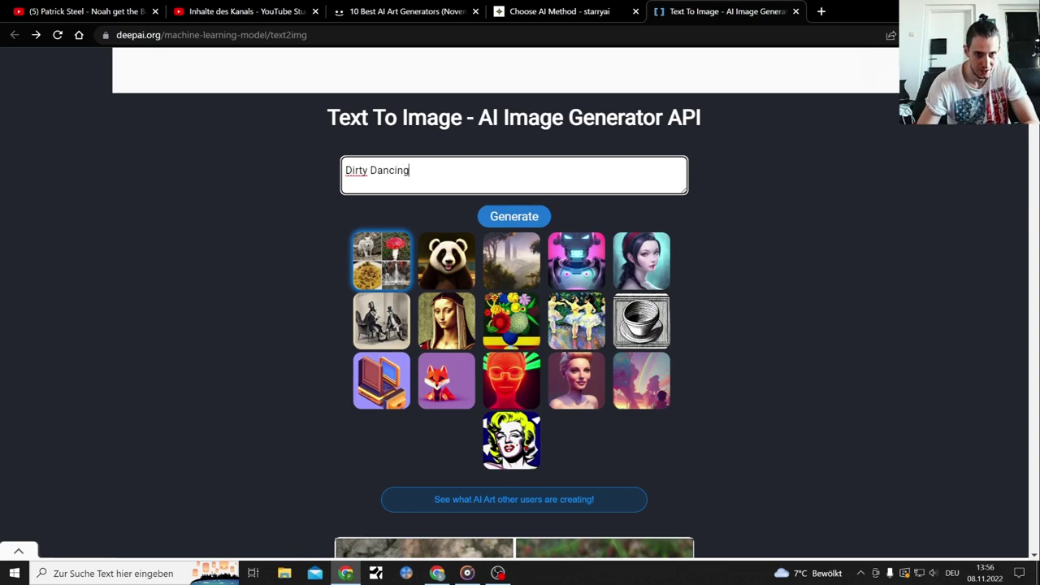
{"action": "key", "text": "Return"}
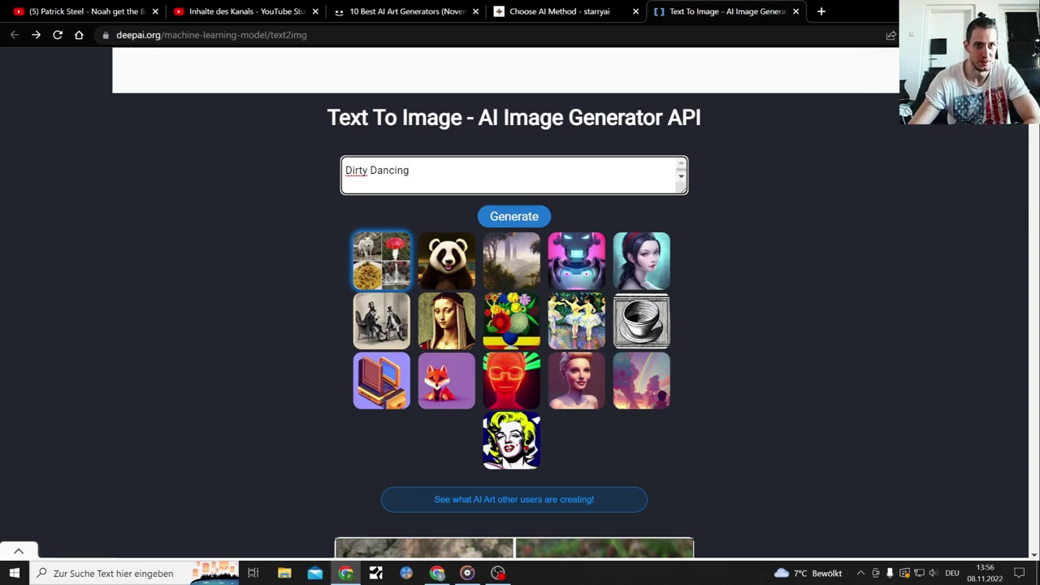
{"action": "left_click", "coordinate": [496, 216]}
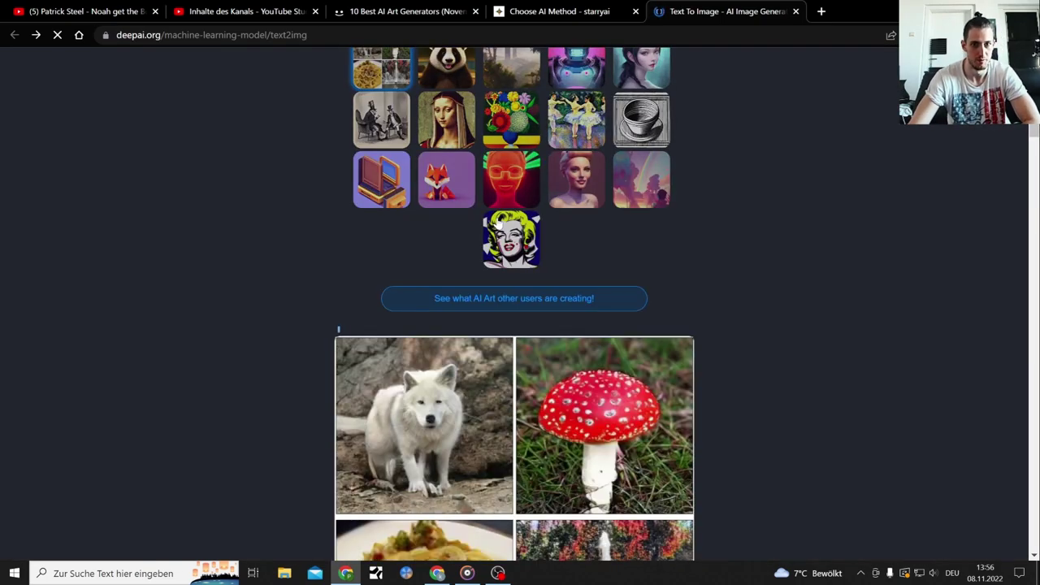
{"action": "scroll", "coordinate": [833, 302], "scroll_direction": "up", "scroll_amount": 5}
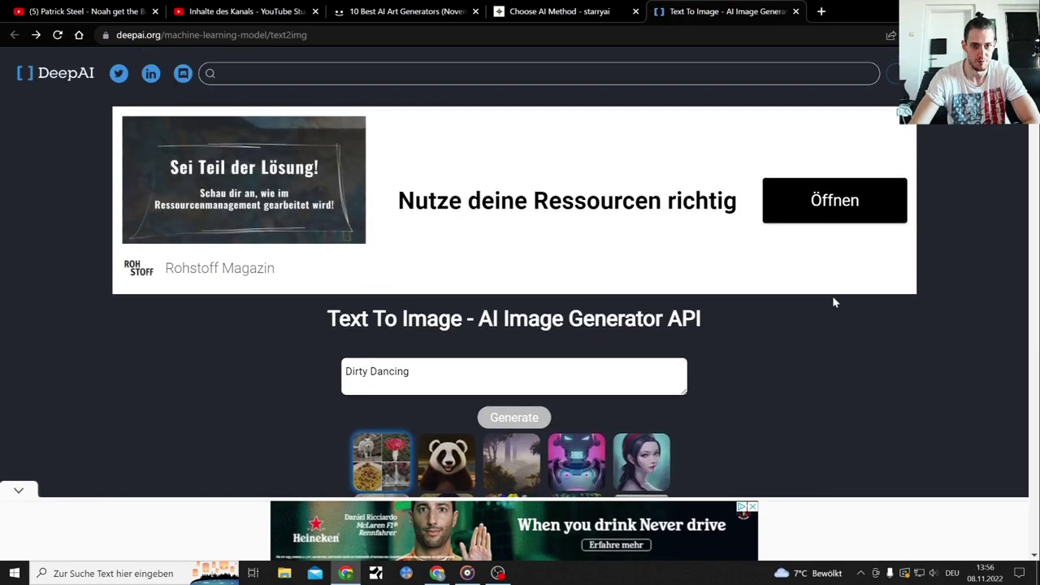
{"action": "scroll", "coordinate": [833, 302], "scroll_direction": "down", "scroll_amount": 10}
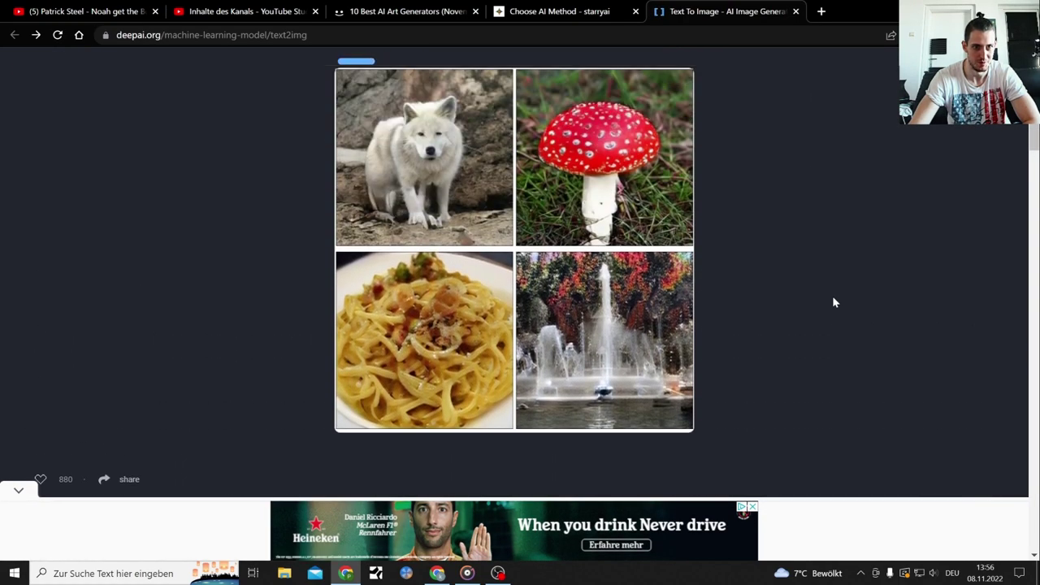
{"action": "scroll", "coordinate": [256, 228], "scroll_direction": "up", "scroll_amount": 2}
{"action": "left_click", "coordinate": [559, 8]}
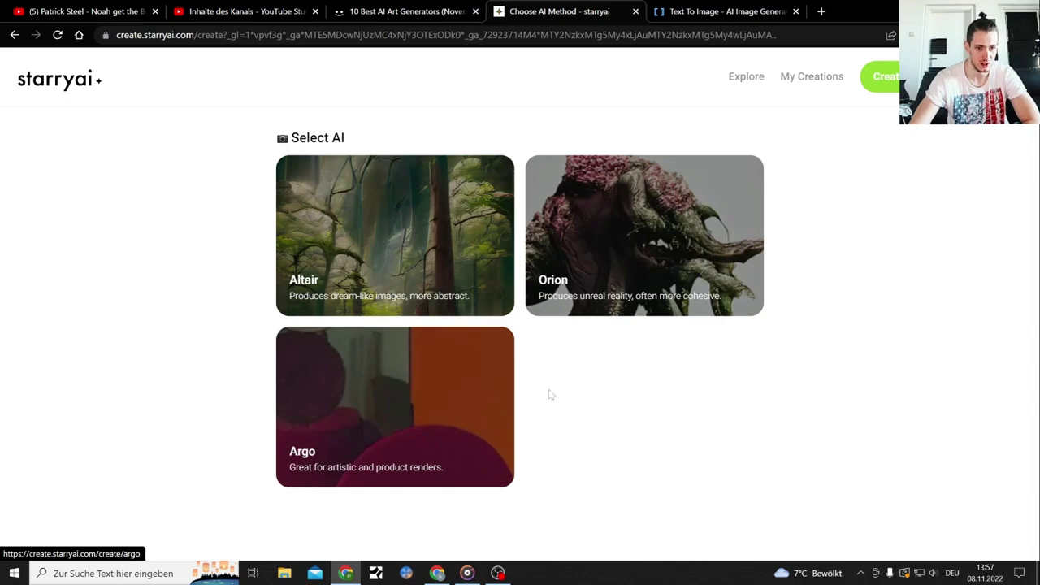
Choose the Orion model and set the prompt to 'Dirty Dancing'.
{"action": "left_click", "coordinate": [641, 255]}
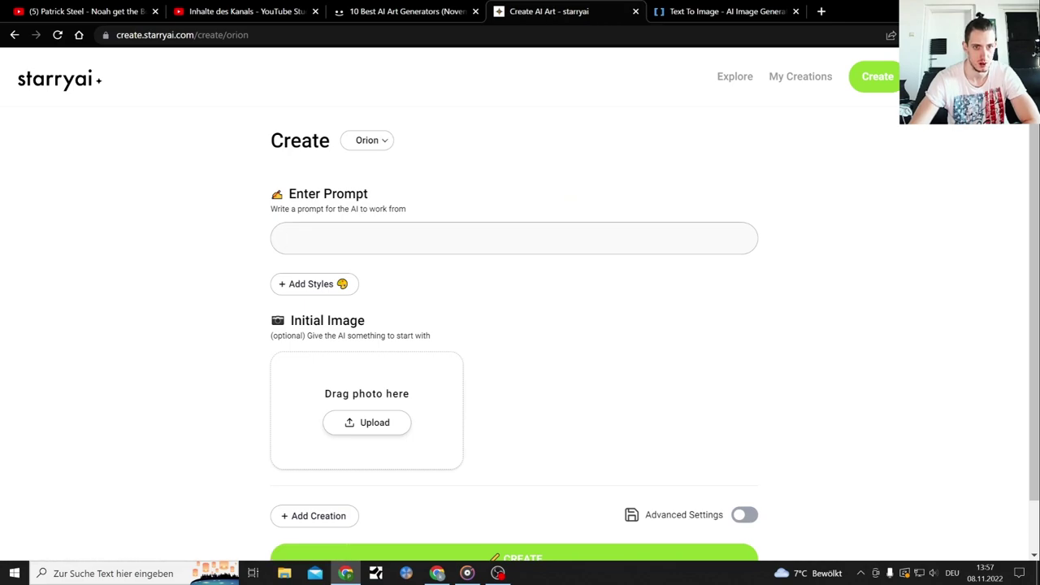
{"action": "right_click", "coordinate": [514, 244]}
{"action": "left_click", "coordinate": [578, 356]}
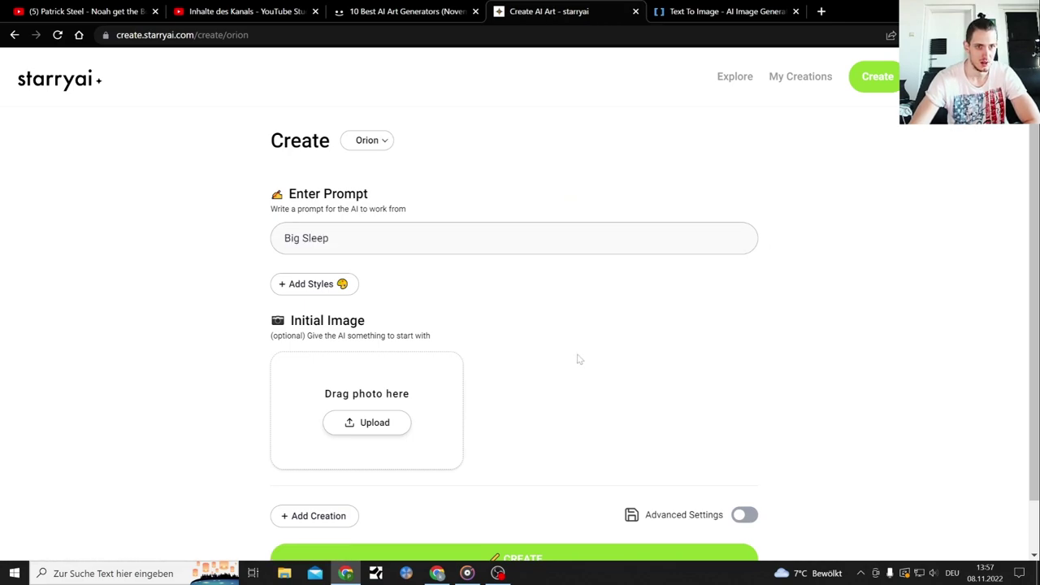
{"action": "key", "text": "BackSpace"}
{"action": "key", "text": "BackSpace"}
{"action": "key", "text": "BackSpace"}
{"action": "key", "text": "BackSpace"}
{"action": "key", "text": "BackSpace"}
{"action": "key", "text": "BackSpace"}
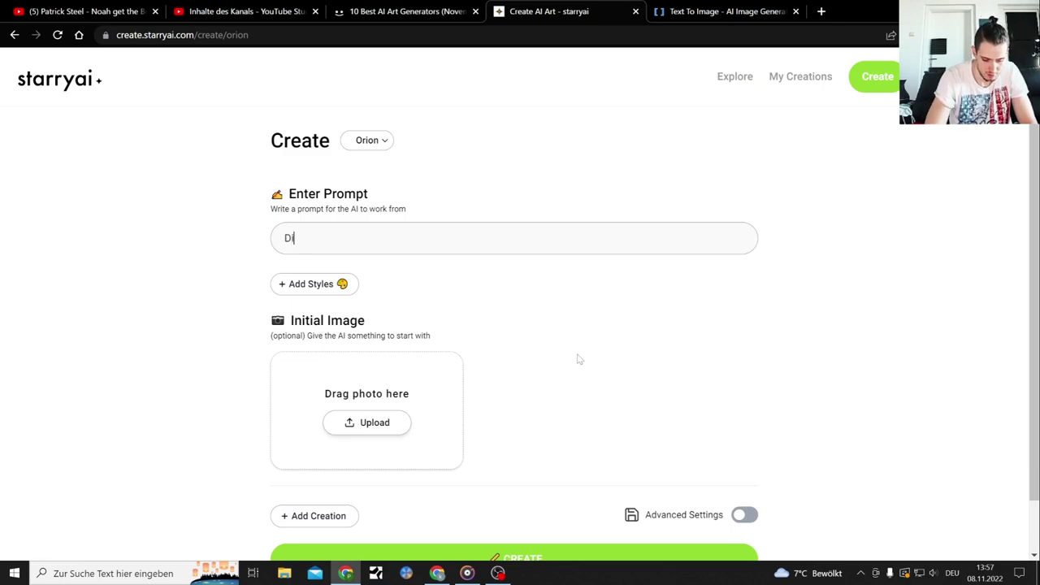
{"action": "type", "text": "Dirty Dancing"}
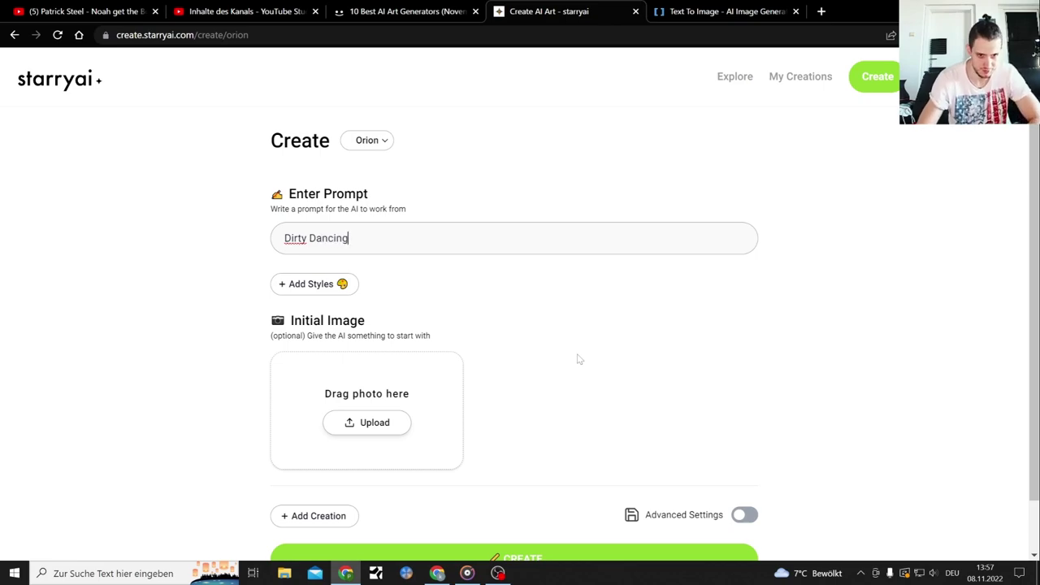
{"action": "left_click", "coordinate": [395, 424]}
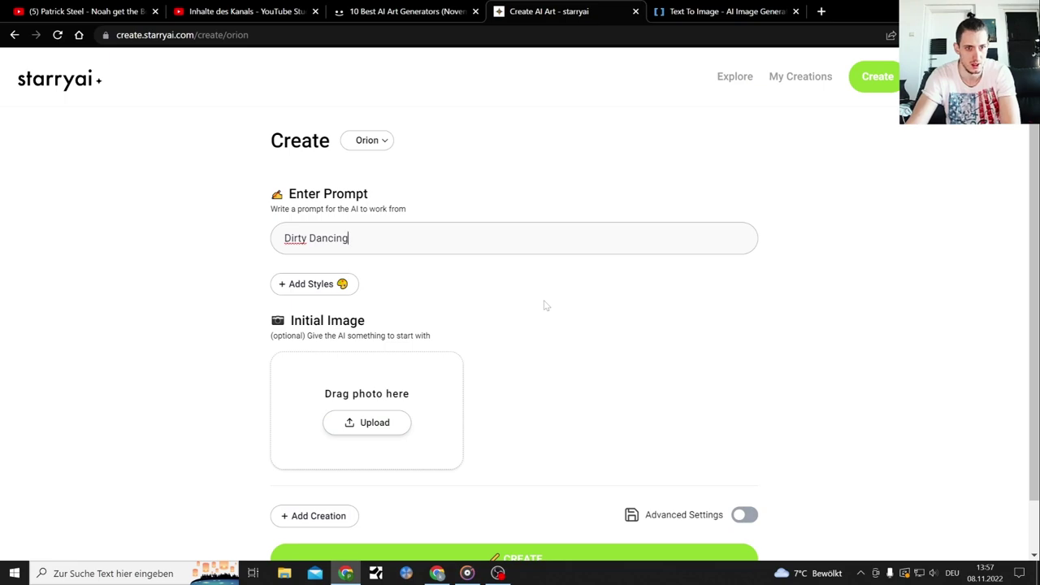
Add the Artstation style and submit the creation for rendering.
{"action": "scroll", "coordinate": [535, 343], "scroll_direction": "down", "scroll_amount": 1}
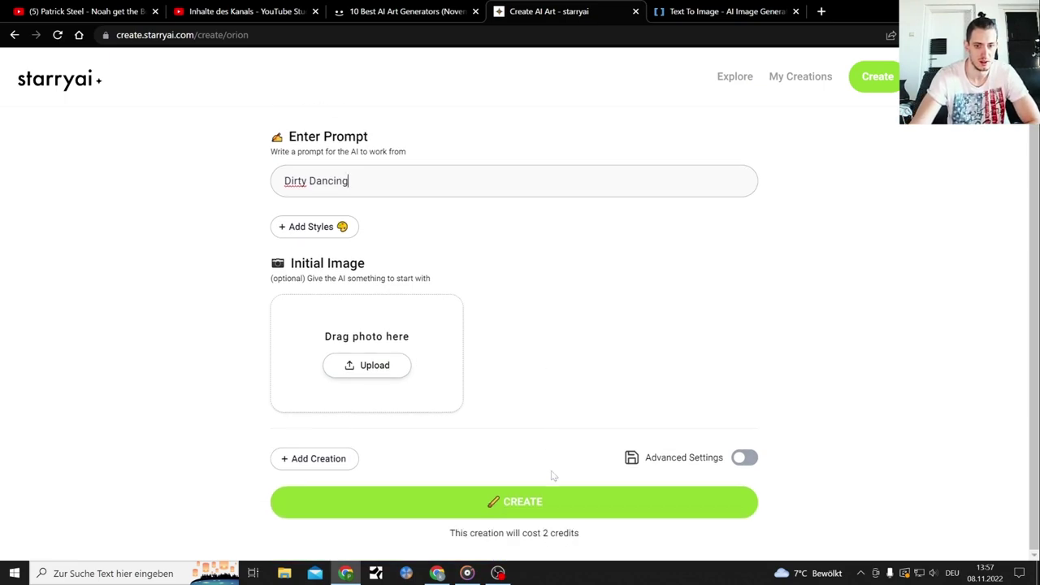
{"action": "left_click", "coordinate": [319, 228]}
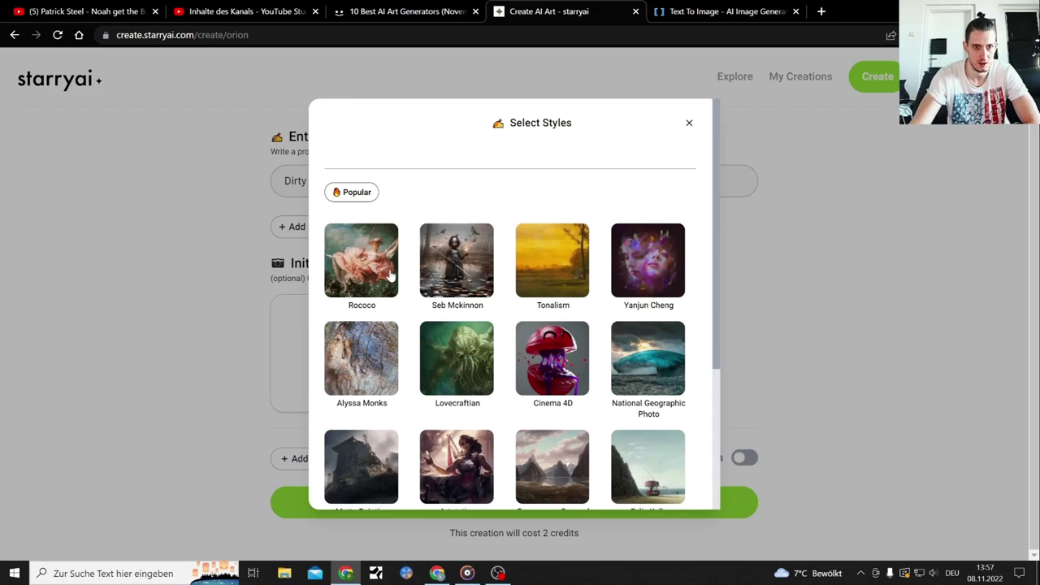
{"action": "scroll", "coordinate": [390, 276], "scroll_direction": "down", "scroll_amount": 3}
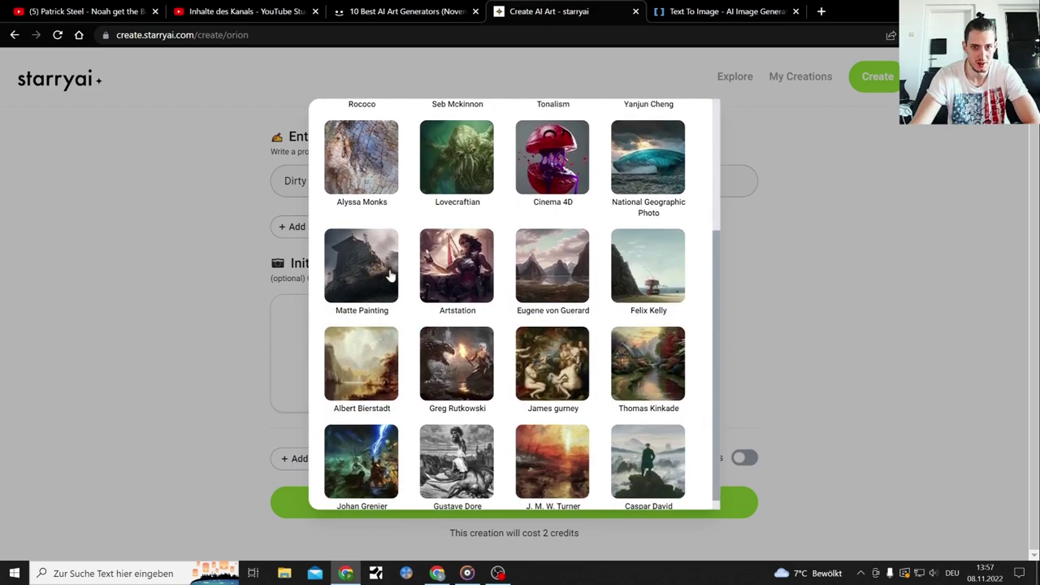
{"action": "left_click", "coordinate": [455, 273]}
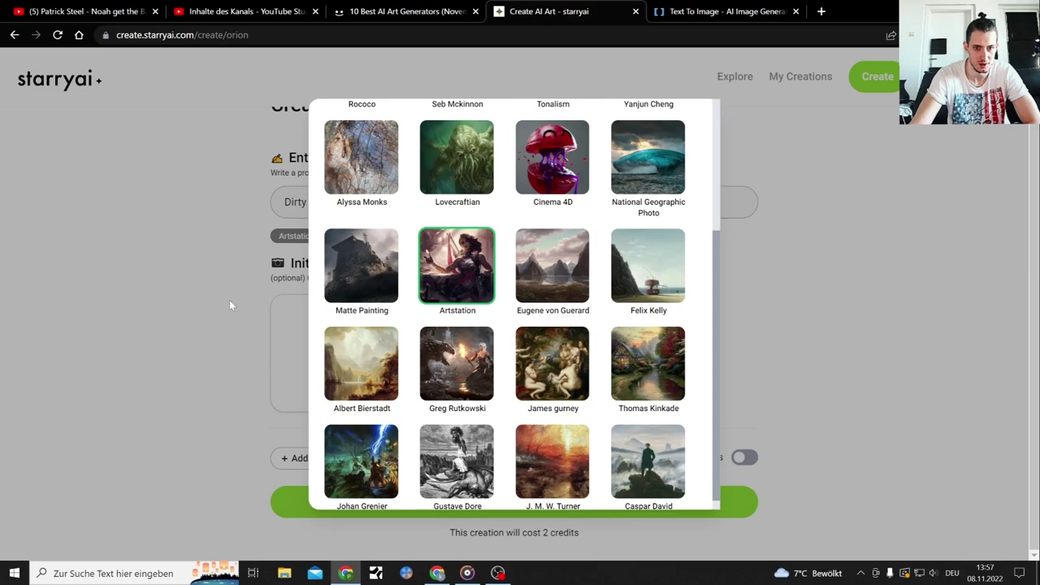
{"action": "left_click", "coordinate": [195, 322]}
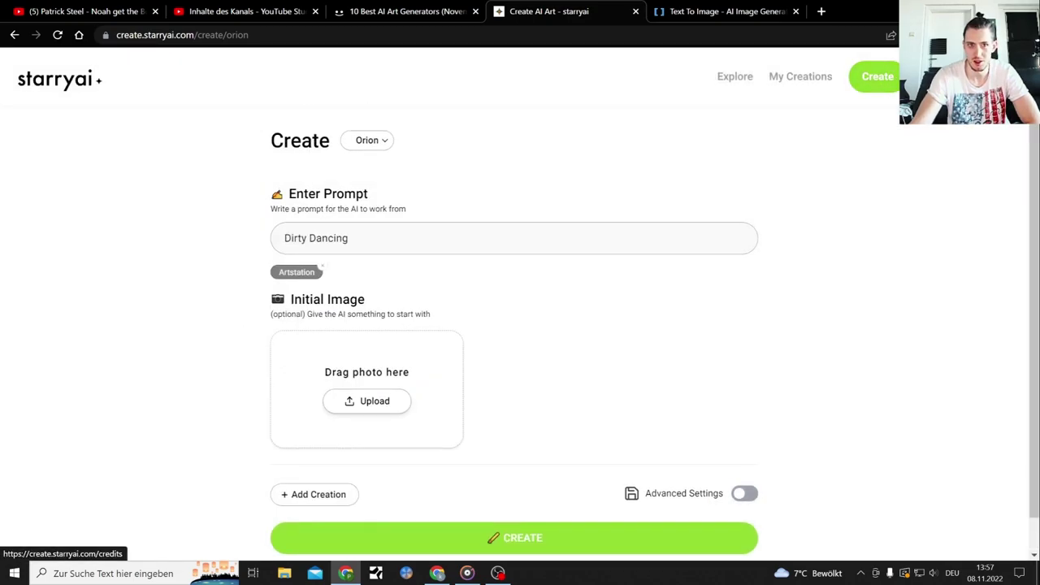
{"action": "scroll", "coordinate": [891, 240], "scroll_direction": "down", "scroll_amount": 1}
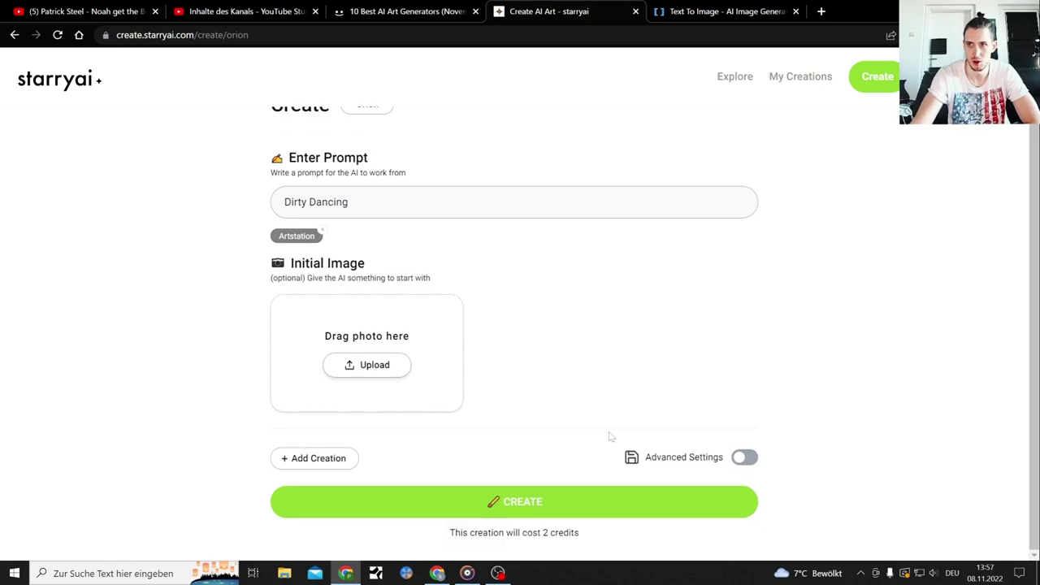
{"action": "left_click", "coordinate": [558, 510]}
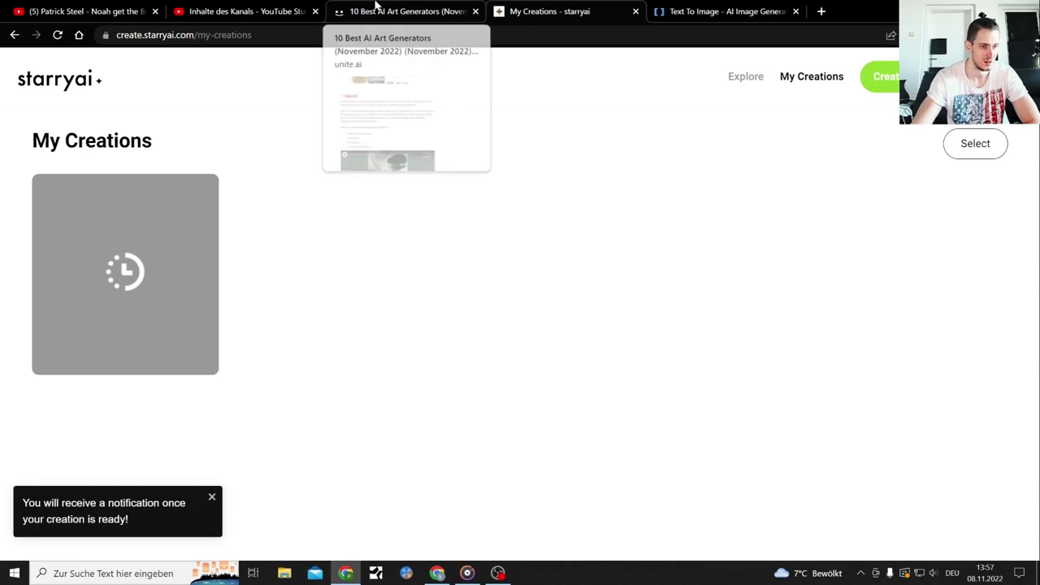
Return to DeepAI's text-to-image page and review the Dirty Dancing result.
{"action": "left_click", "coordinate": [376, 5]}
{"action": "left_click", "coordinate": [710, 6]}
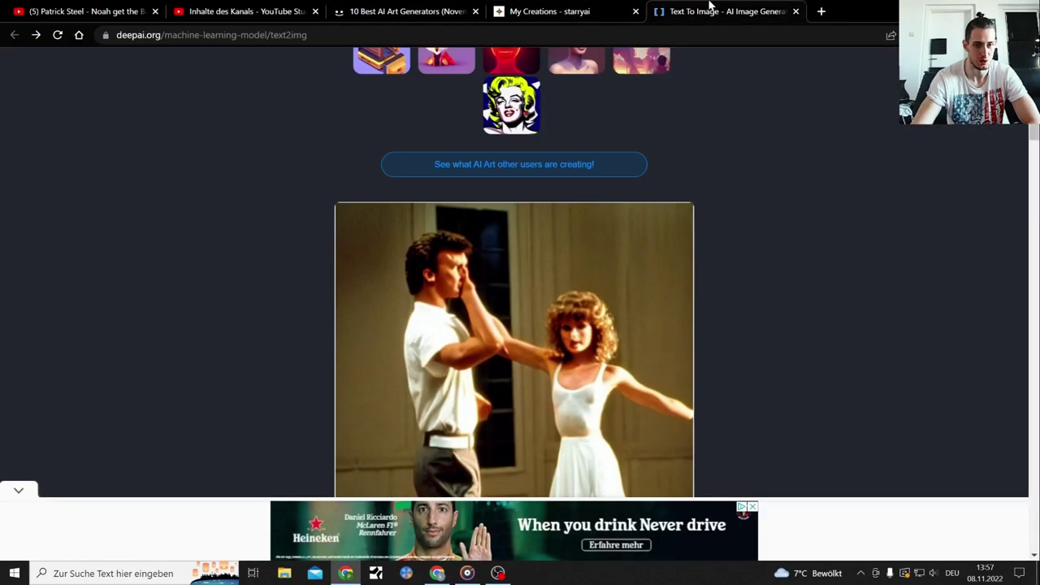
{"action": "scroll", "coordinate": [795, 170], "scroll_direction": "down", "scroll_amount": 2}
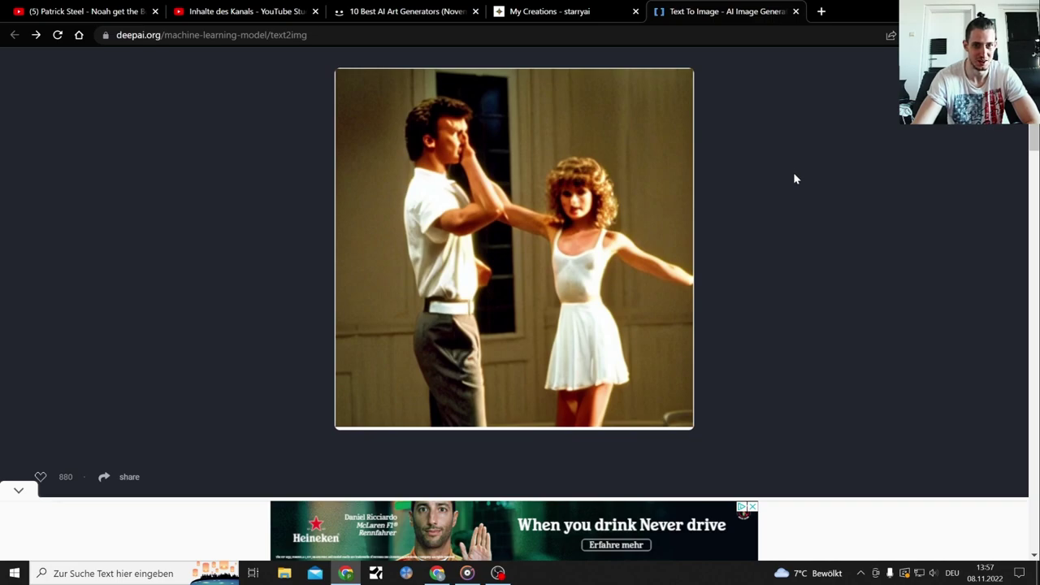
{"action": "scroll", "coordinate": [793, 176], "scroll_direction": "down", "scroll_amount": 4}
{"action": "scroll", "coordinate": [787, 195], "scroll_direction": "up", "scroll_amount": 5}
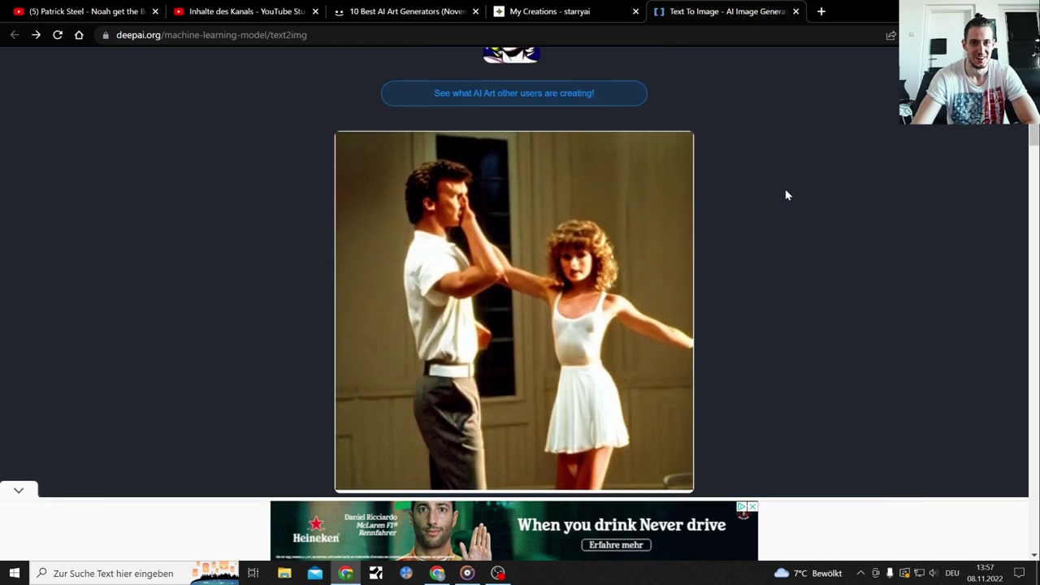
{"action": "scroll", "coordinate": [785, 195], "scroll_direction": "up", "scroll_amount": 4}
{"action": "scroll", "coordinate": [749, 195], "scroll_direction": "up", "scroll_amount": 3}
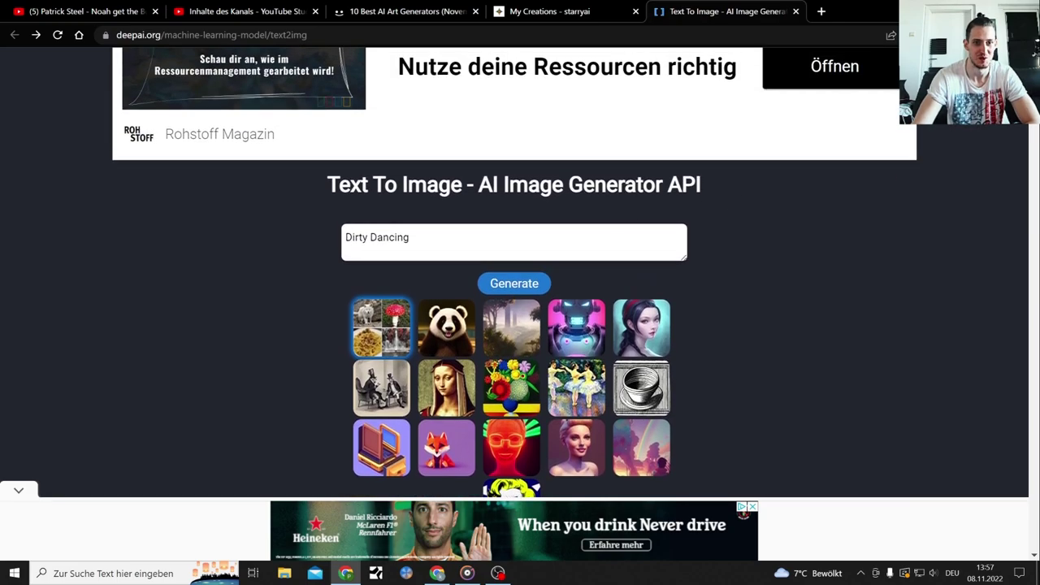
Replace the prompt with 'Dead Space Armor', generate, and go back to starryai's creations.
{"action": "left_click_drag", "start_coordinate": [413, 237], "coordinate": [345, 237]}
{"action": "key", "text": "BackSpace"}
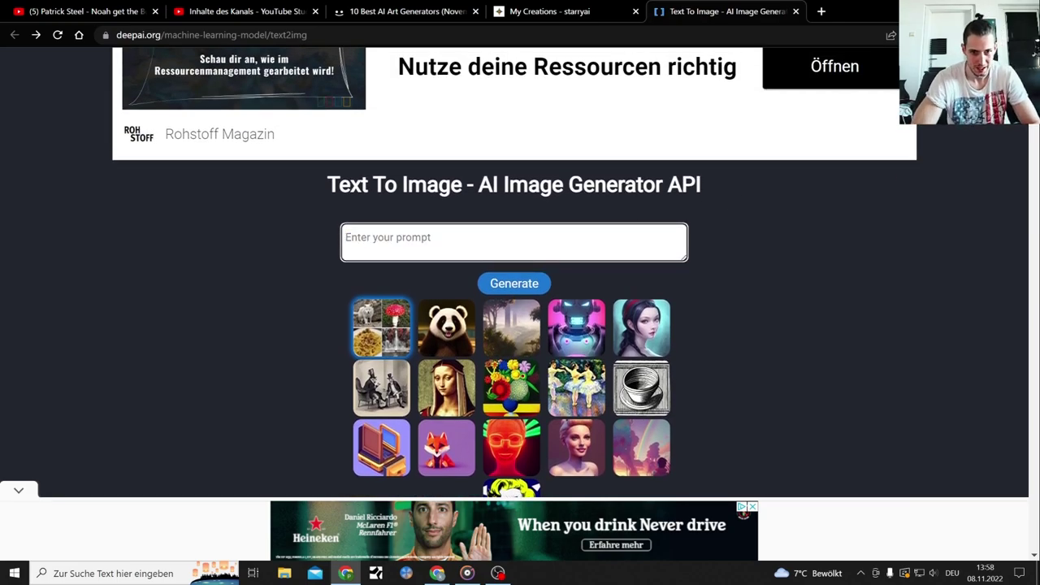
{"action": "type", "text": "Dead"}
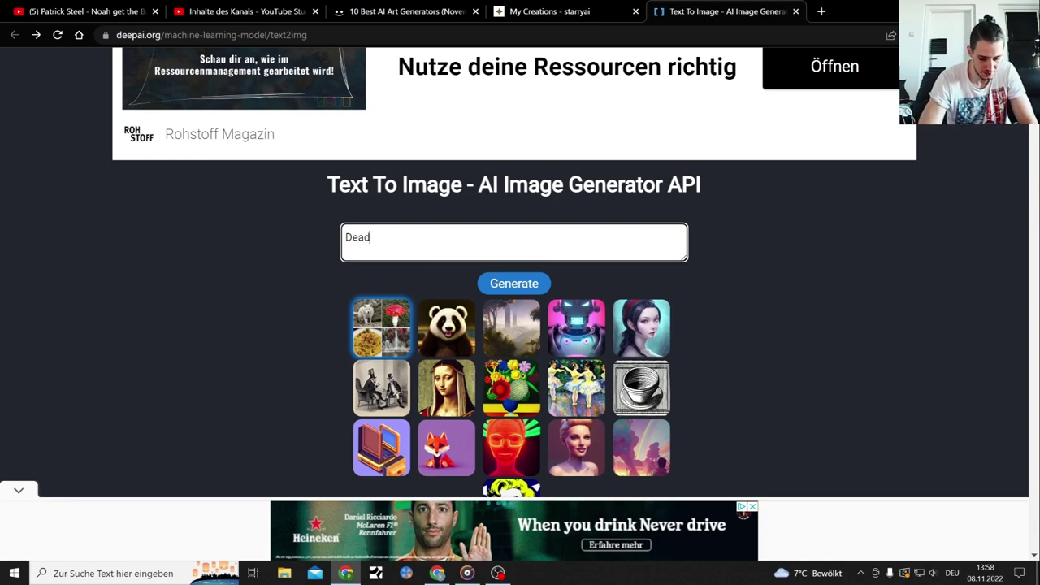
{"action": "type", "text": " Space Armor"}
{"action": "key", "text": "Return"}
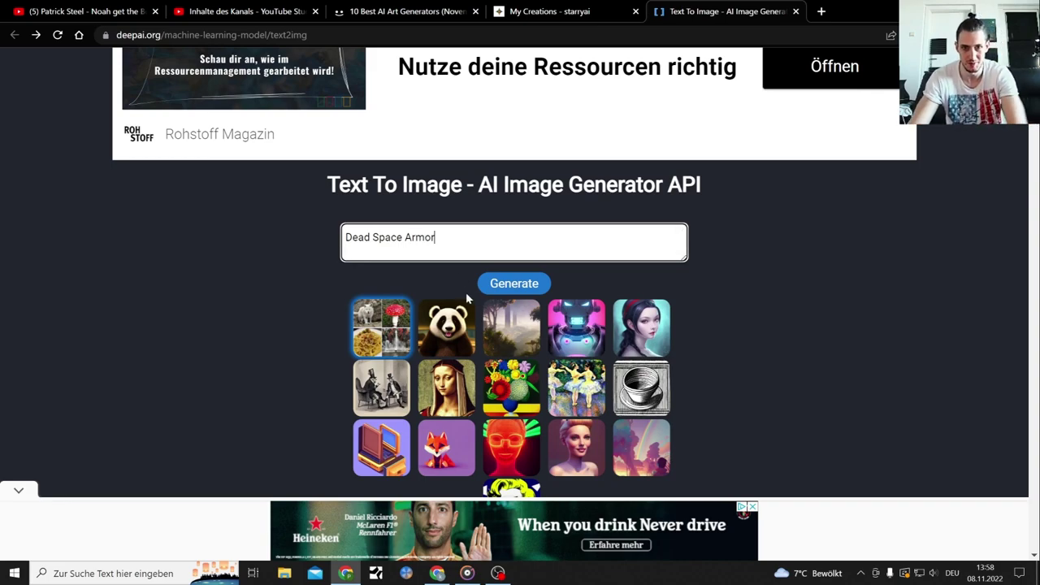
{"action": "left_click", "coordinate": [520, 281]}
{"action": "left_click", "coordinate": [568, 8]}
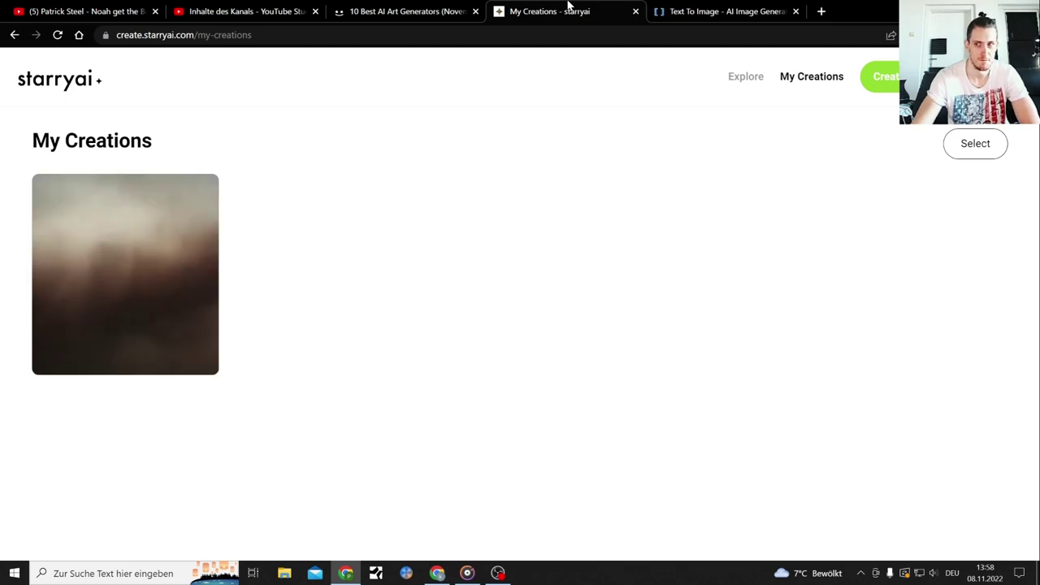
{"action": "left_click", "coordinate": [138, 268]}
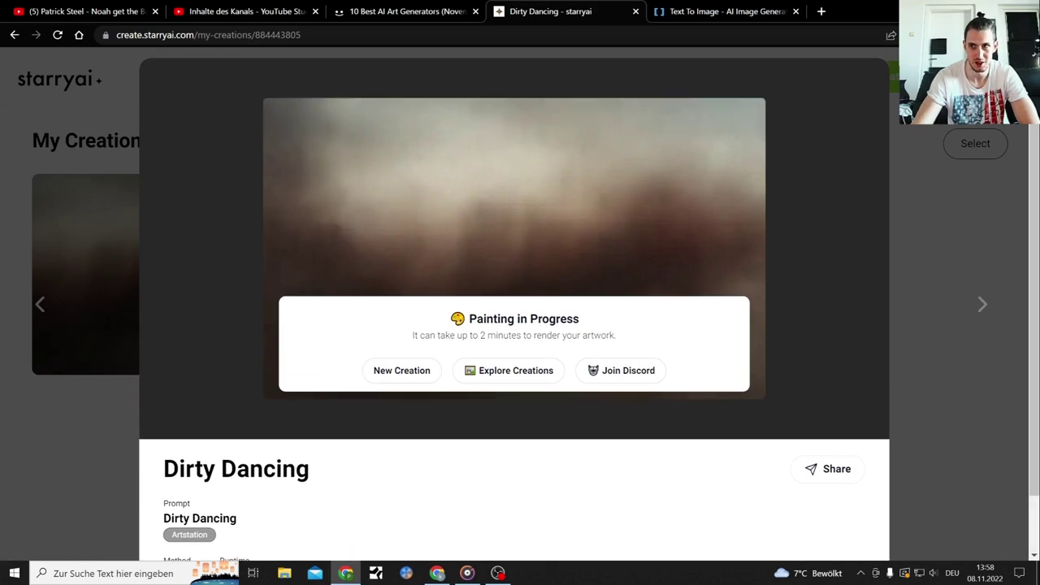
{"action": "left_click", "coordinate": [963, 109]}
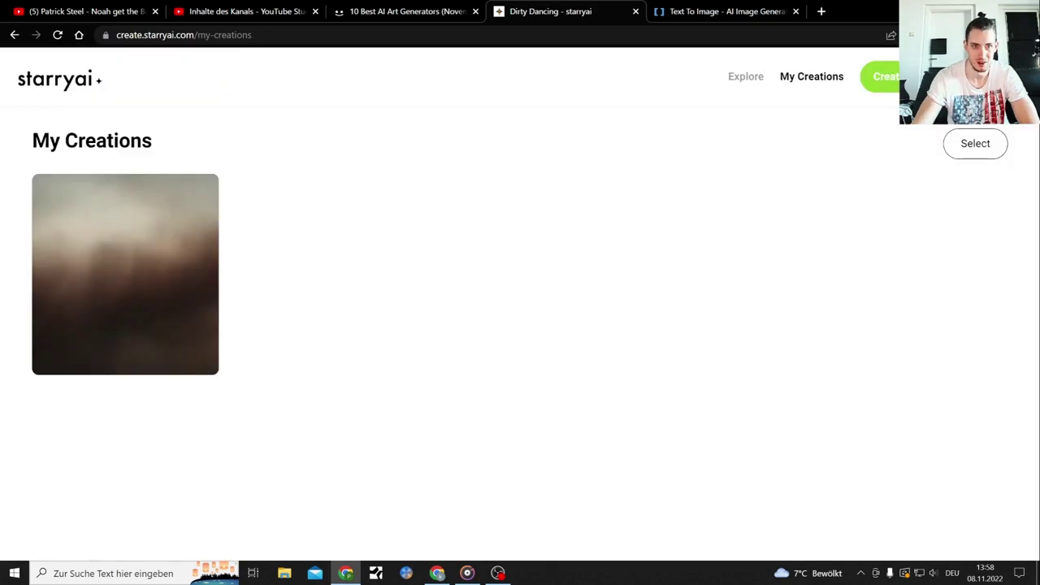
Search for and open the Hugging Face Stable Diffusion demo in a new tab.
{"action": "left_click", "coordinate": [820, 11]}
{"action": "type", "text": "st"}
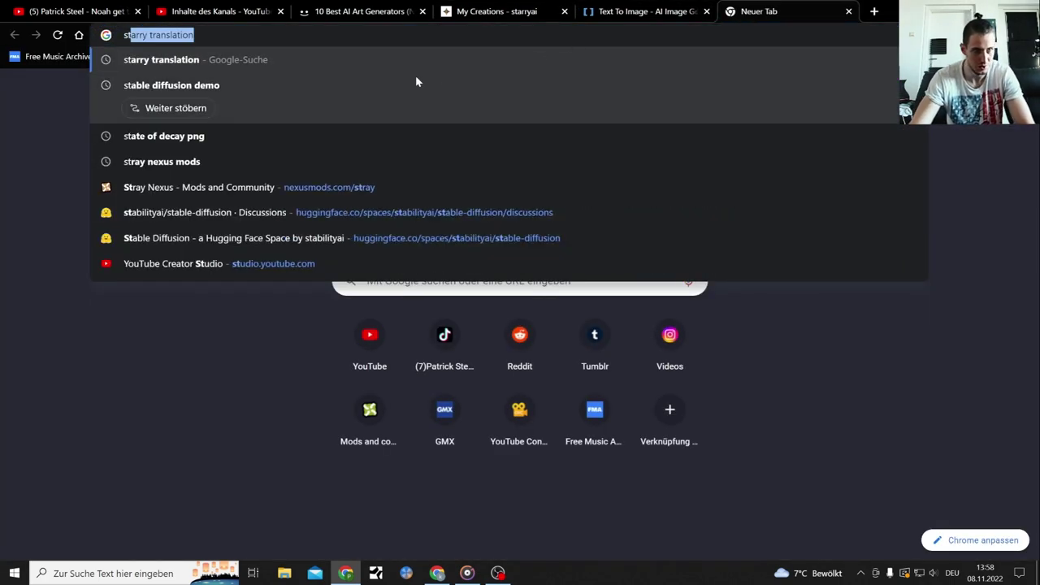
{"action": "left_click", "coordinate": [324, 85]}
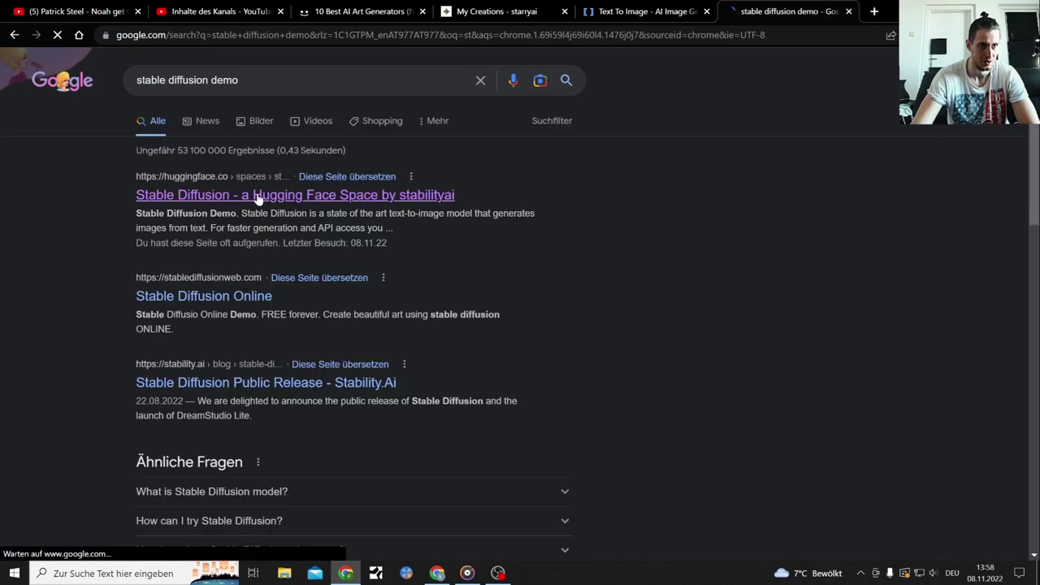
{"action": "left_click", "coordinate": [257, 195]}
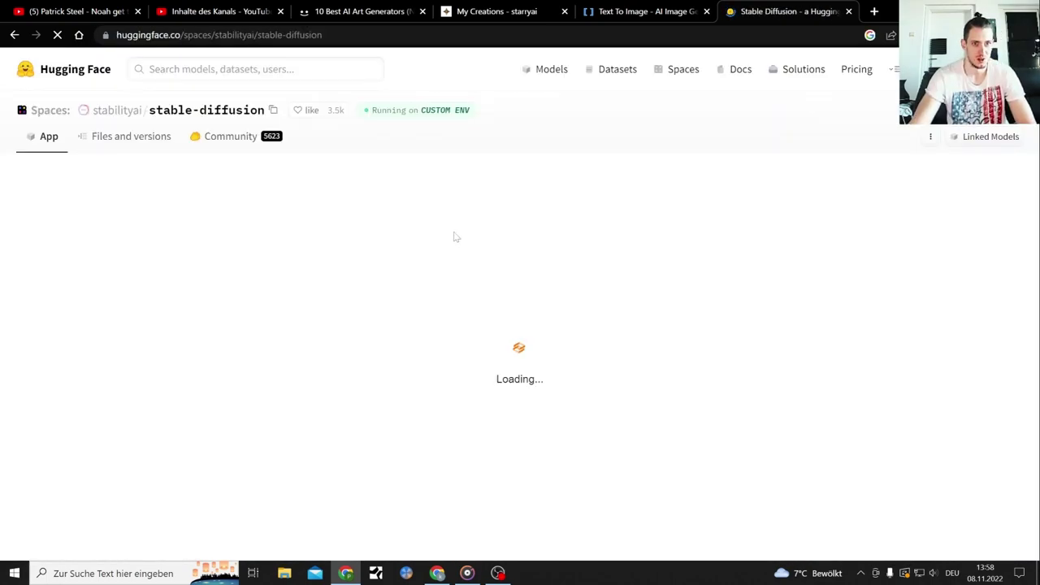
Enter 'Dirty Dancing' as the demo prompt, start generating, and return to starryai.
{"action": "left_click", "coordinate": [455, 271]}
{"action": "right_click", "coordinate": [458, 273]}
{"action": "left_click", "coordinate": [524, 383]}
{"action": "left_click_drag", "start_coordinate": [488, 273], "coordinate": [268, 284]}
{"action": "key", "text": "BackSpace"}
{"action": "type", "text": "Dirty "}
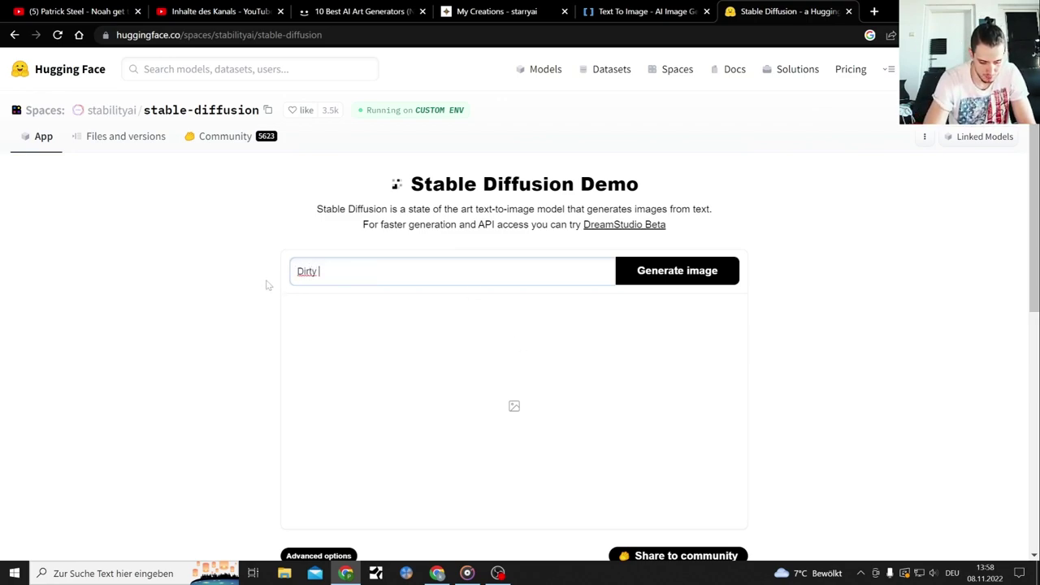
{"action": "type", "text": "Dancing"}
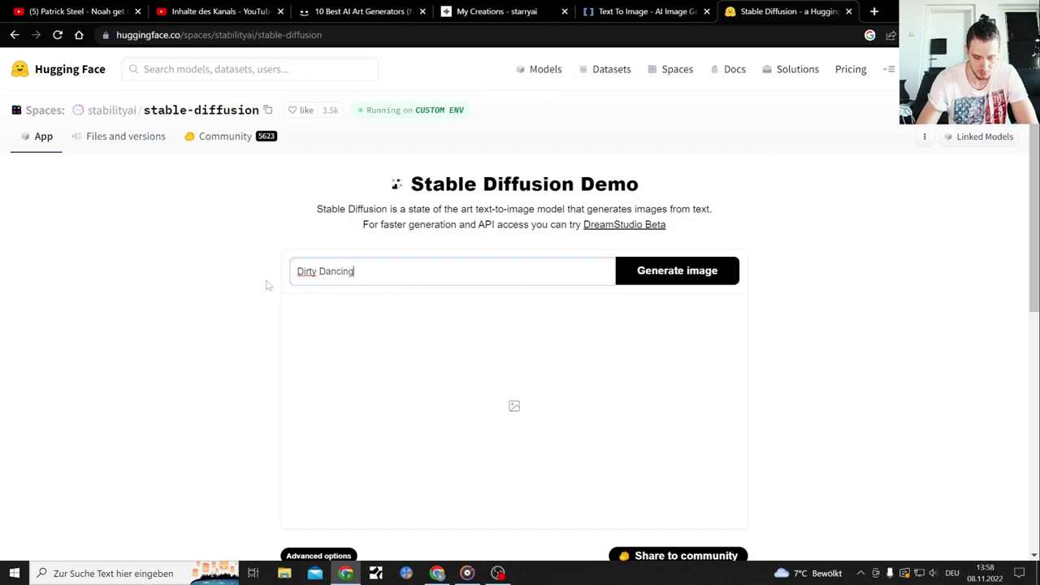
{"action": "key", "text": "Return"}
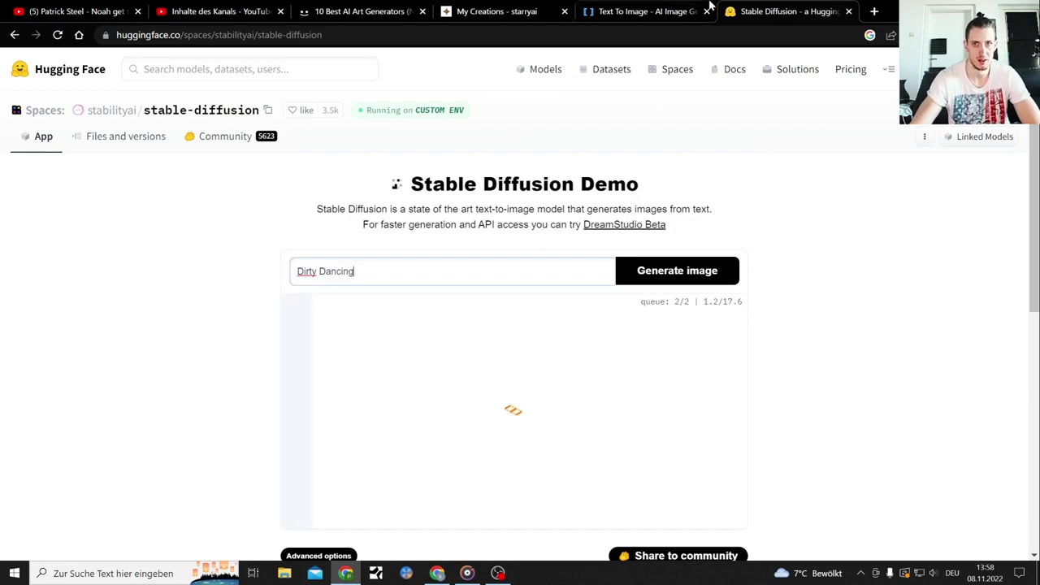
{"action": "left_click", "coordinate": [498, 7]}
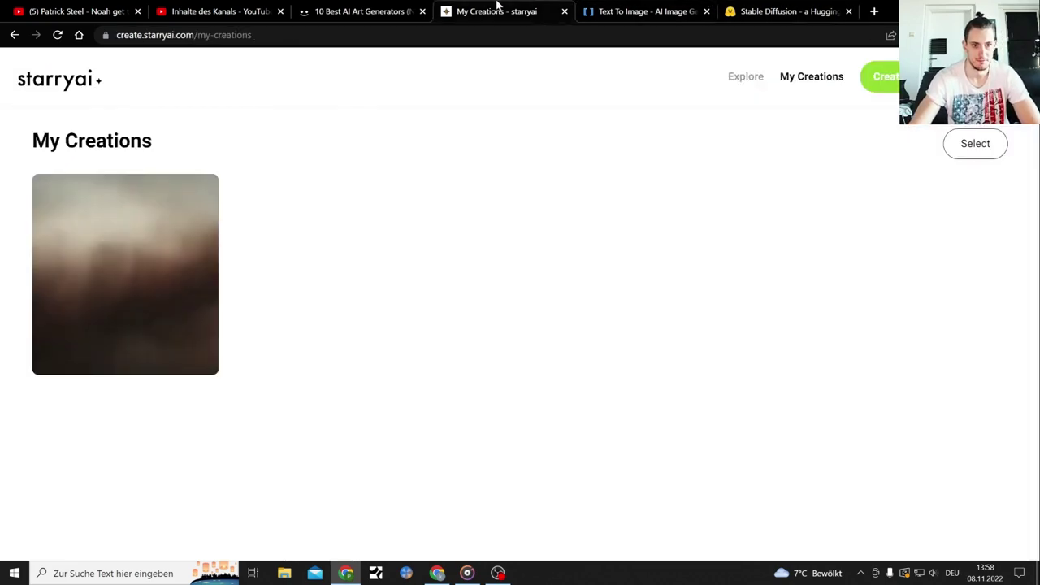
Bookmark DeepAI's Text To Image page showing the Dead Space Armor result.
{"action": "left_click", "coordinate": [635, 7]}
{"action": "scroll", "coordinate": [740, 224], "scroll_direction": "down", "scroll_amount": 5}
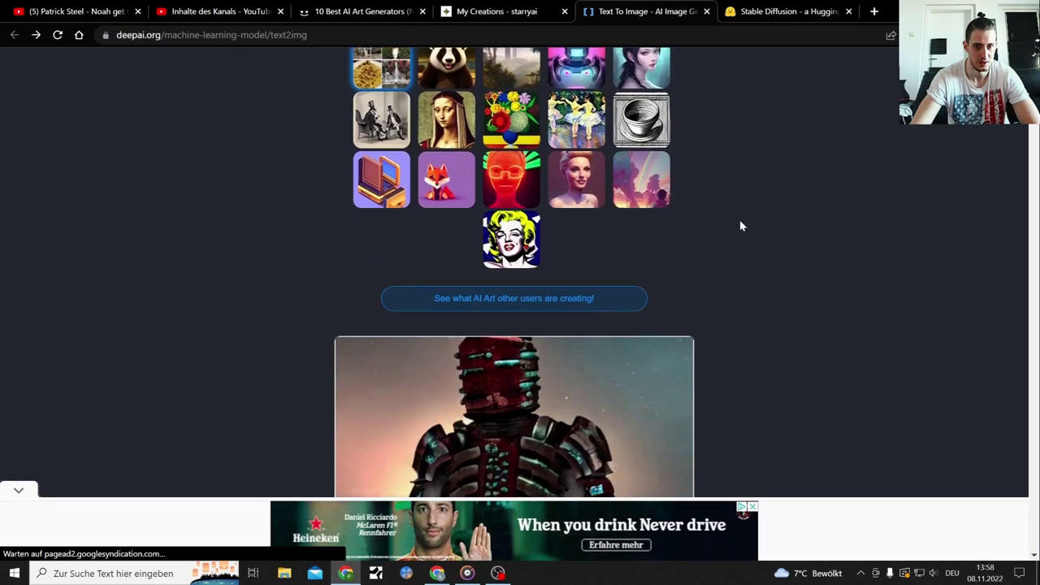
{"action": "scroll", "coordinate": [739, 226], "scroll_direction": "down", "scroll_amount": 1}
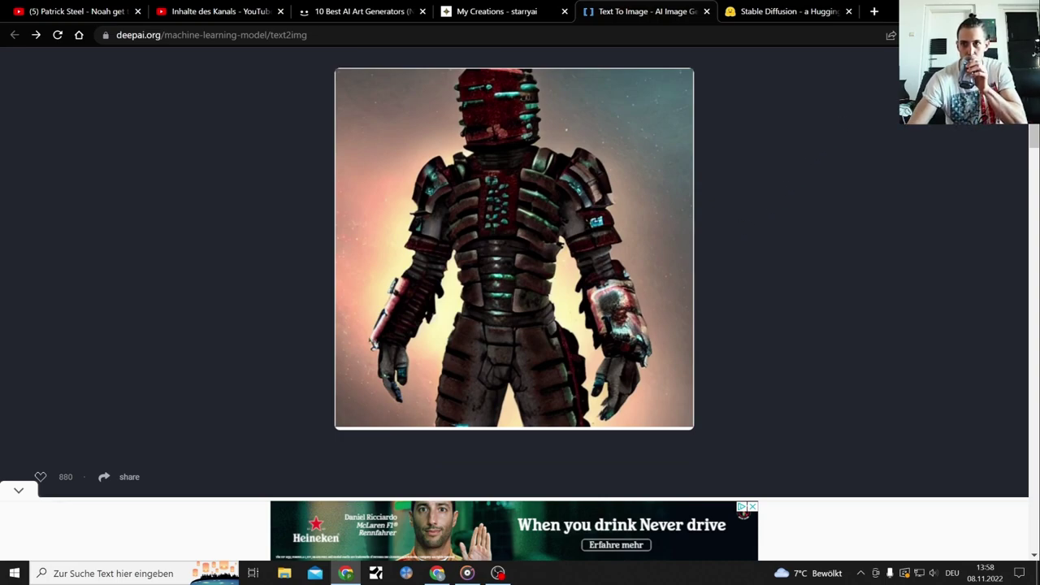
{"action": "left_click", "coordinate": [911, 35]}
{"action": "left_click", "coordinate": [832, 159]}
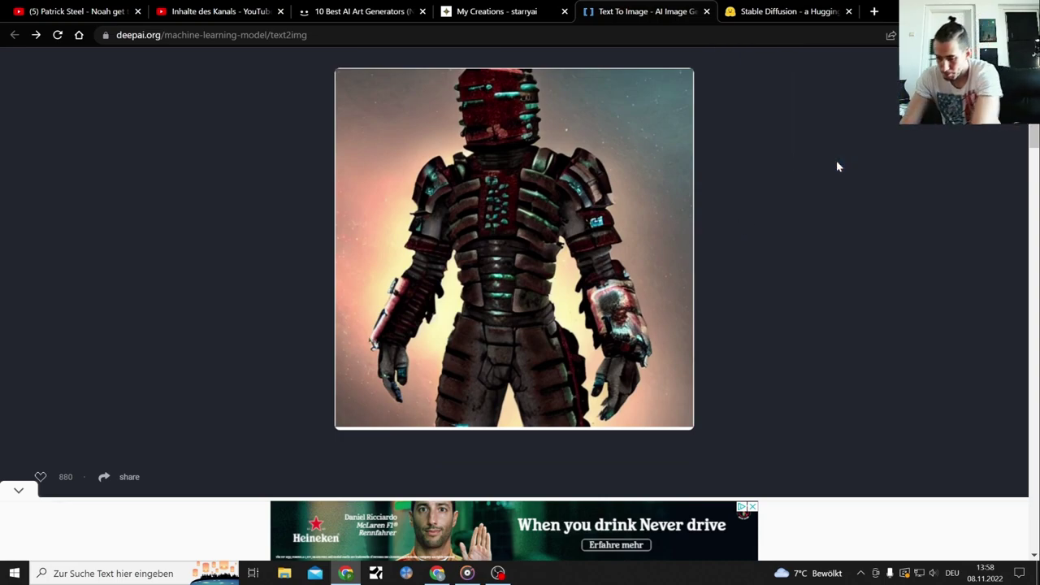
{"action": "scroll", "coordinate": [840, 169], "scroll_direction": "down", "scroll_amount": 3}
{"action": "scroll", "coordinate": [836, 195], "scroll_direction": "up", "scroll_amount": 6}
{"action": "scroll", "coordinate": [813, 175], "scroll_direction": "up", "scroll_amount": 3}
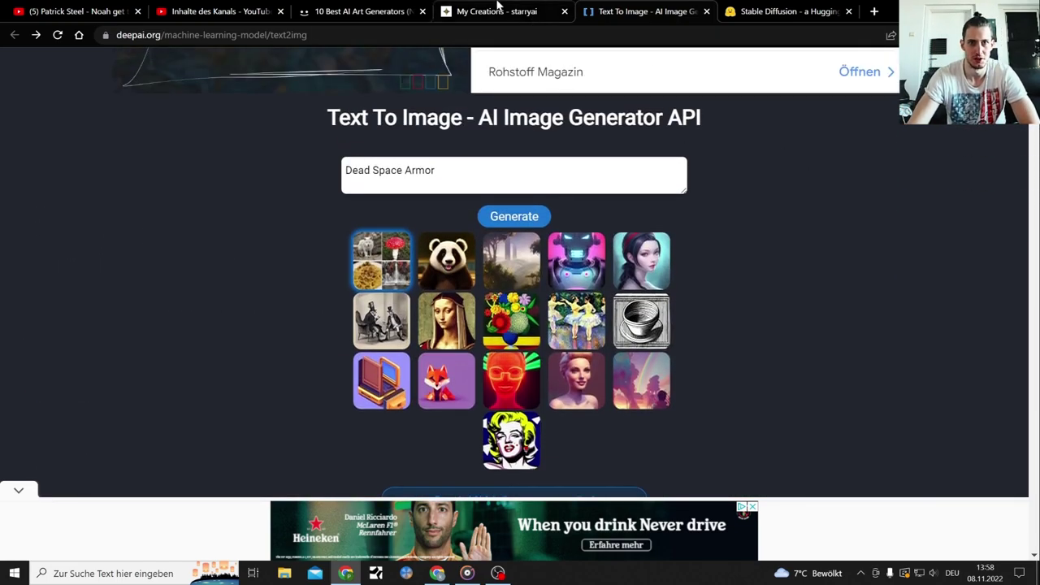
Inspect the still-painting Dirty Dancing creation's details on starryai, then close them.
{"action": "left_click", "coordinate": [498, 7]}
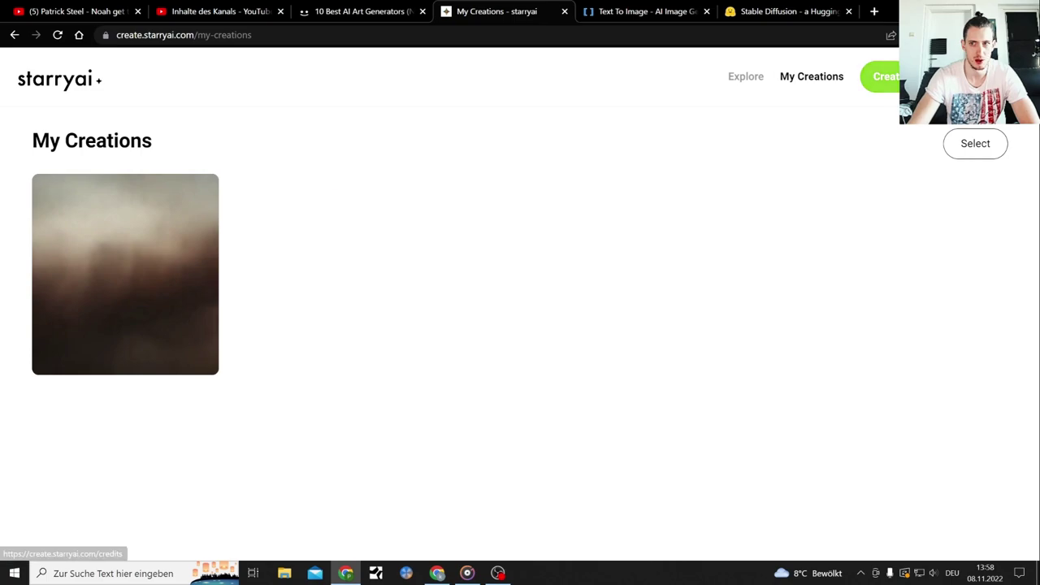
{"action": "left_click", "coordinate": [146, 263]}
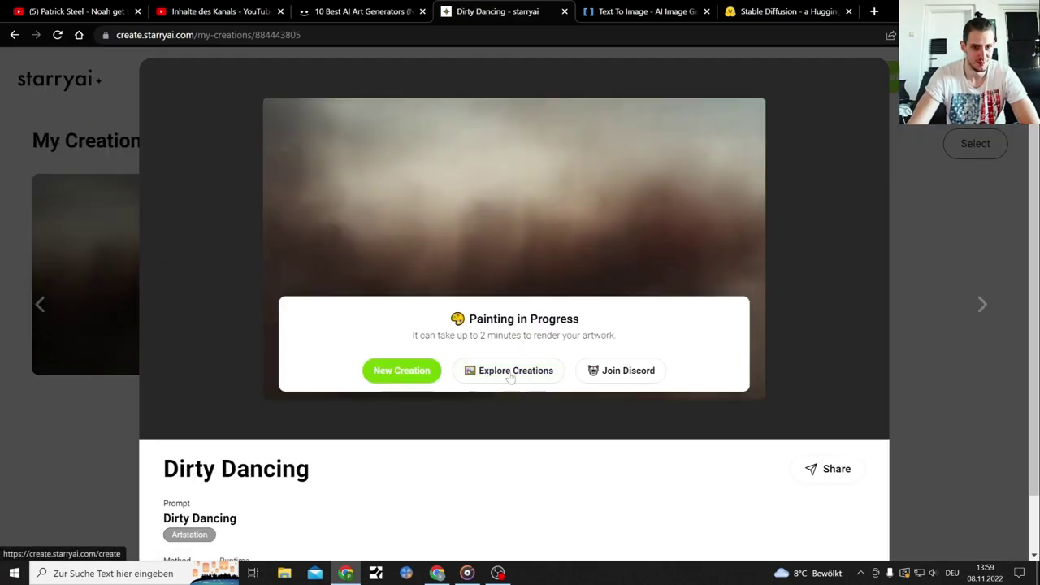
{"action": "scroll", "coordinate": [568, 370], "scroll_direction": "down", "scroll_amount": 2}
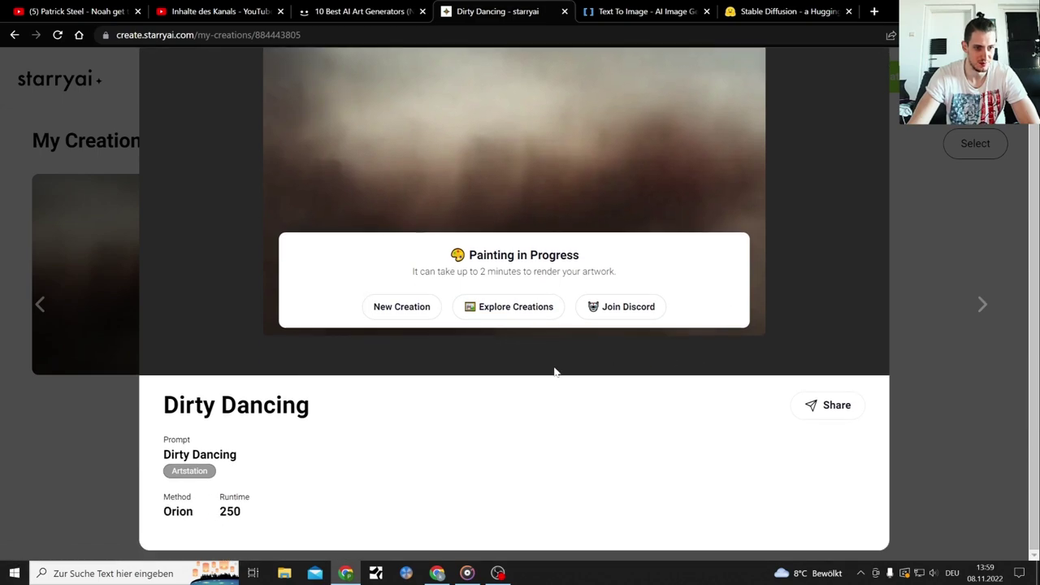
{"action": "scroll", "coordinate": [593, 455], "scroll_direction": "up", "scroll_amount": 2}
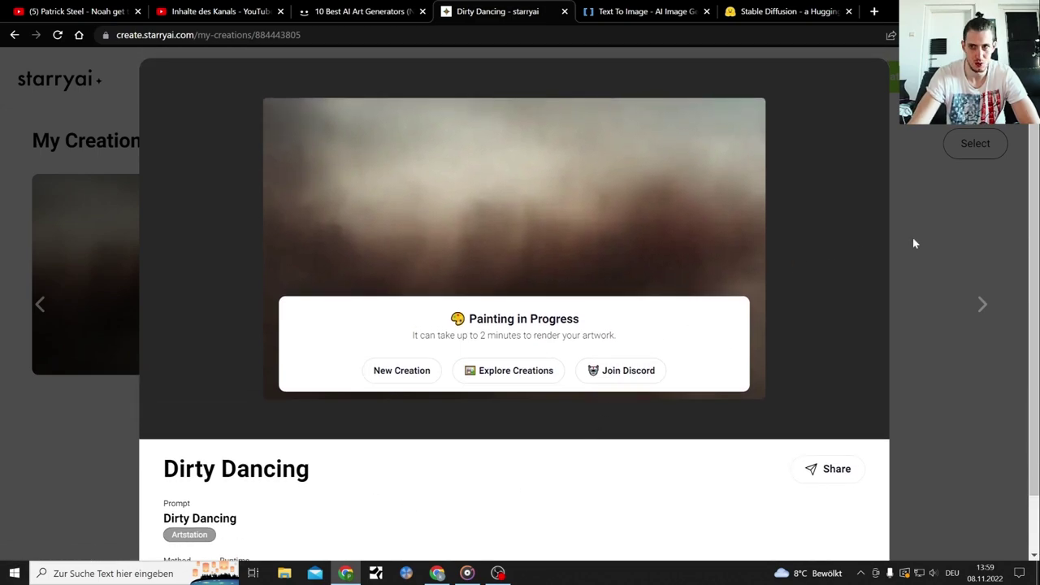
{"action": "key", "text": "Escape"}
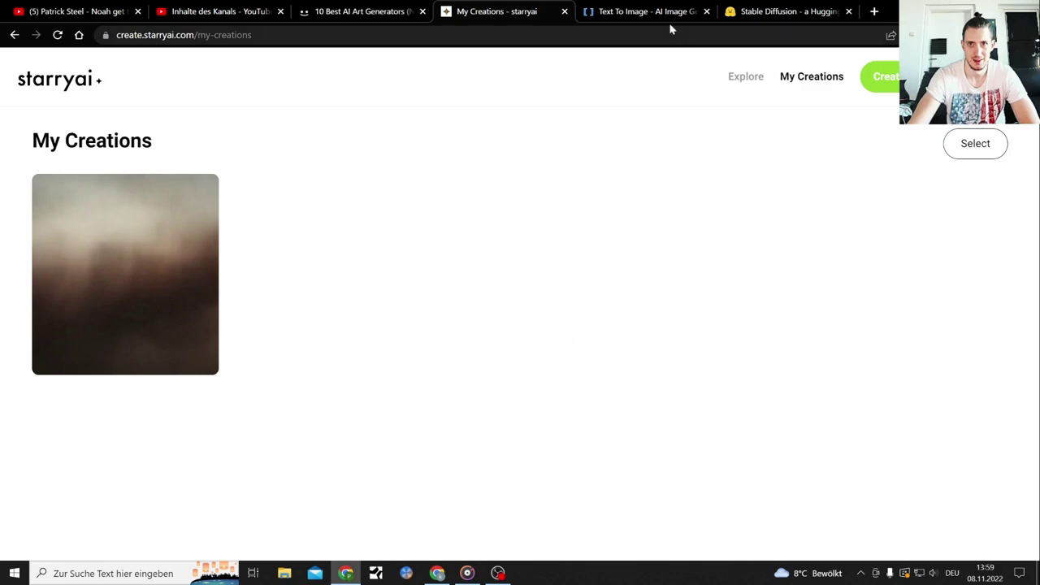
Replace DeepAI's prompt with 'Aloy from horizon zero dawn' and generate.
{"action": "left_click", "coordinate": [632, 7]}
{"action": "left_click_drag", "start_coordinate": [438, 171], "coordinate": [344, 170]}
{"action": "key", "text": "BackSpace"}
{"action": "type", "text": "Aloy from"}
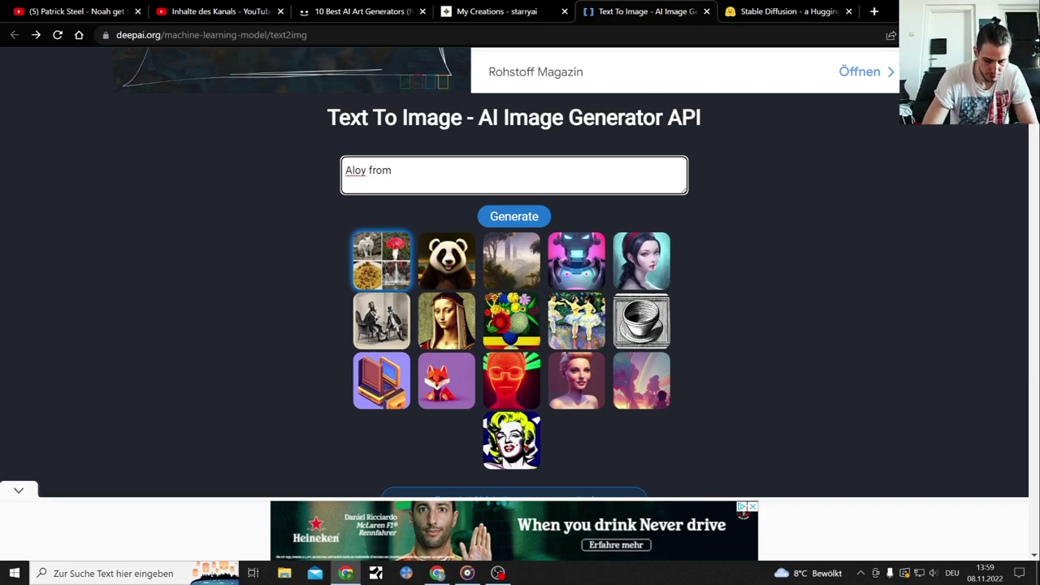
{"action": "type", "text": " horizon zero d"}
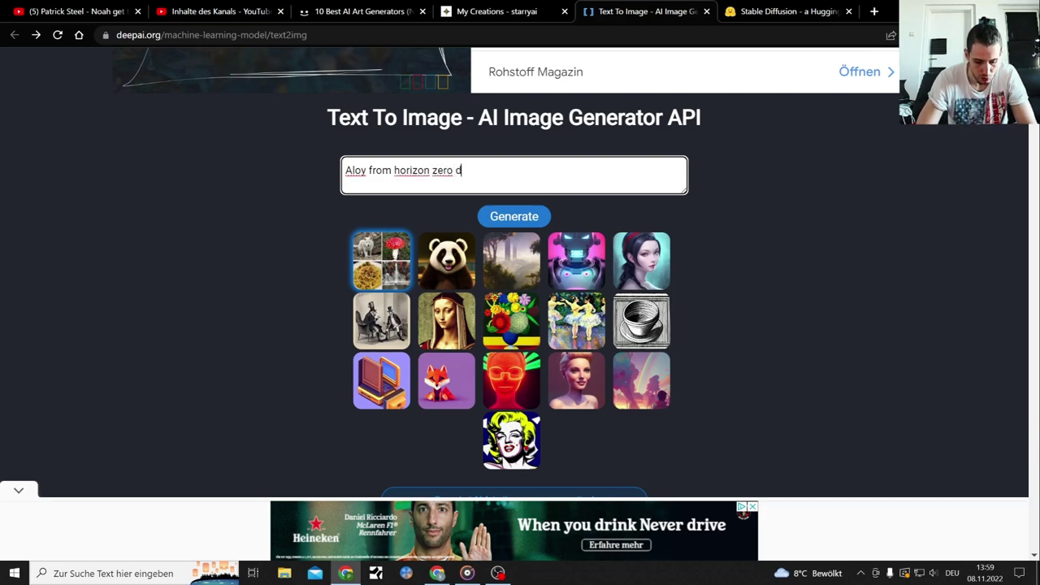
{"action": "type", "text": "awn"}
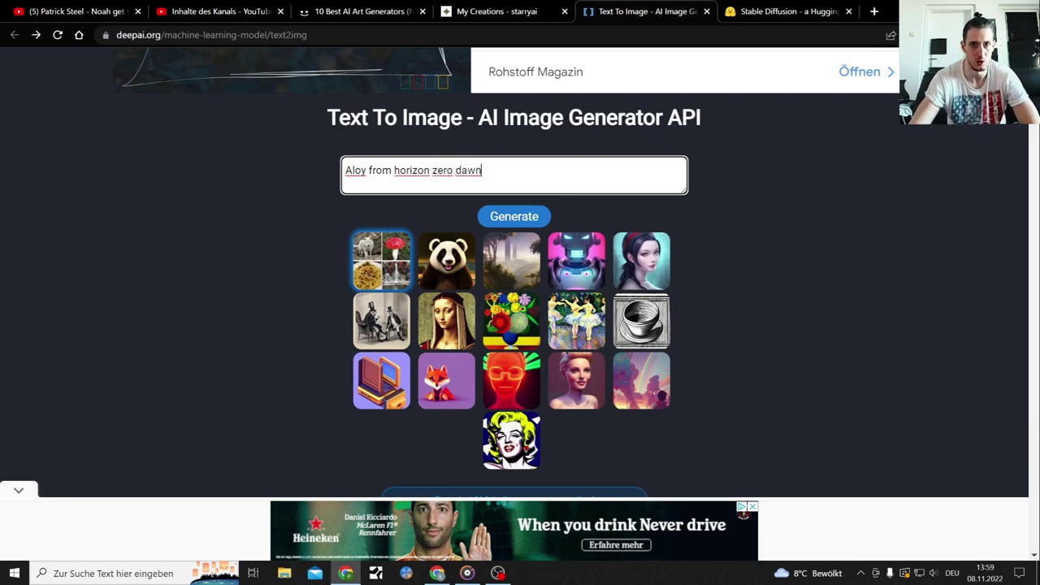
{"action": "left_click", "coordinate": [523, 226]}
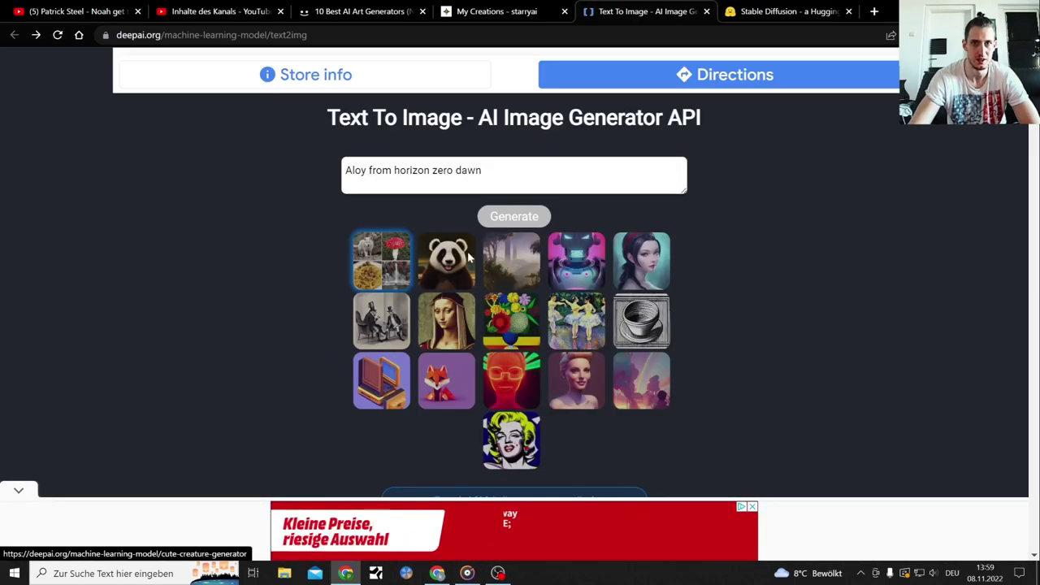
Check the Dirty Dancing creation's progress on starryai, then view the generated Aloy image on DeepAI.
{"action": "left_click", "coordinate": [509, 12]}
{"action": "left_click", "coordinate": [125, 237]}
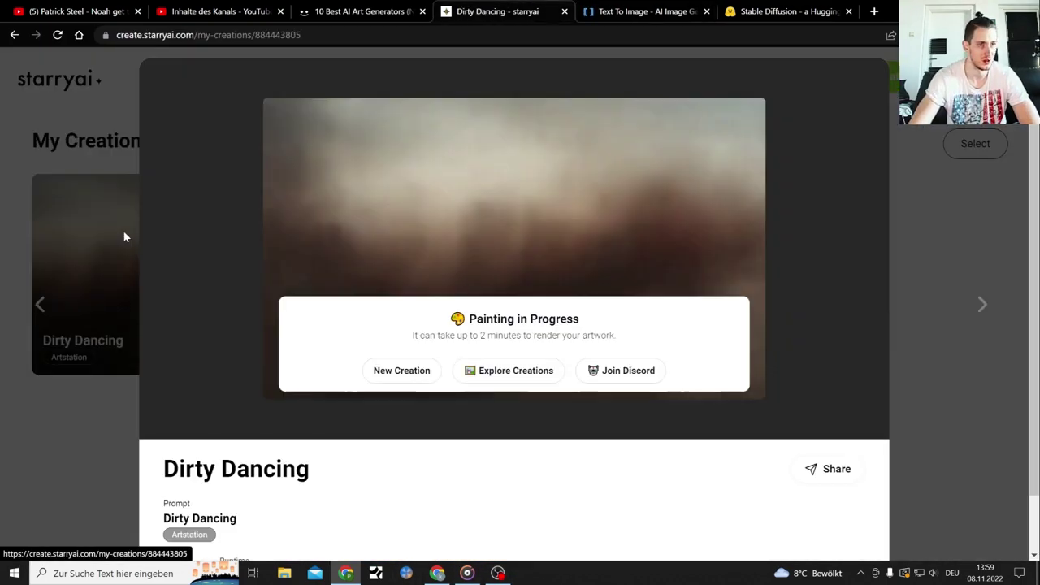
{"action": "key", "text": "Escape"}
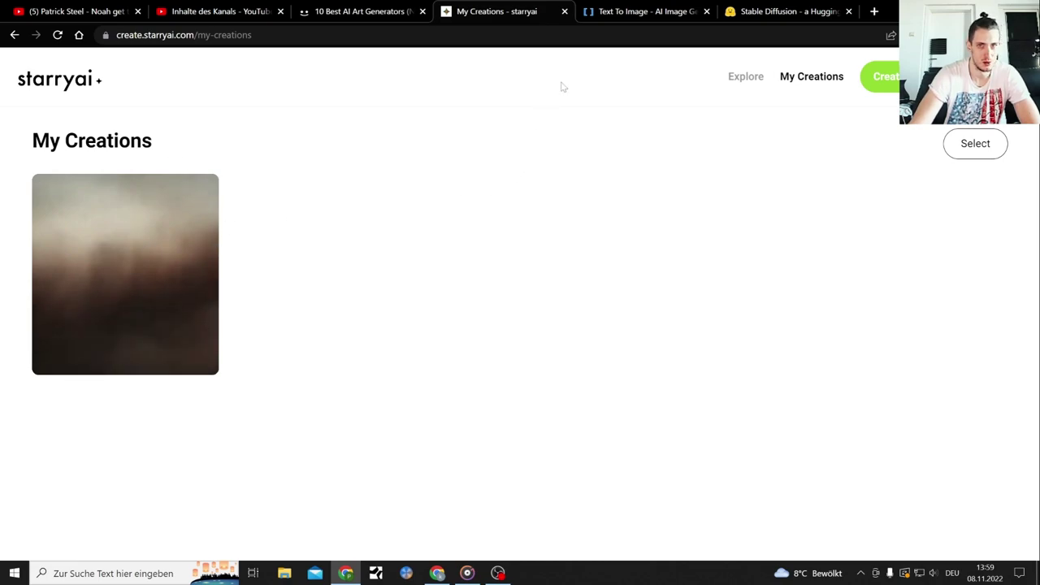
{"action": "left_click", "coordinate": [667, 11]}
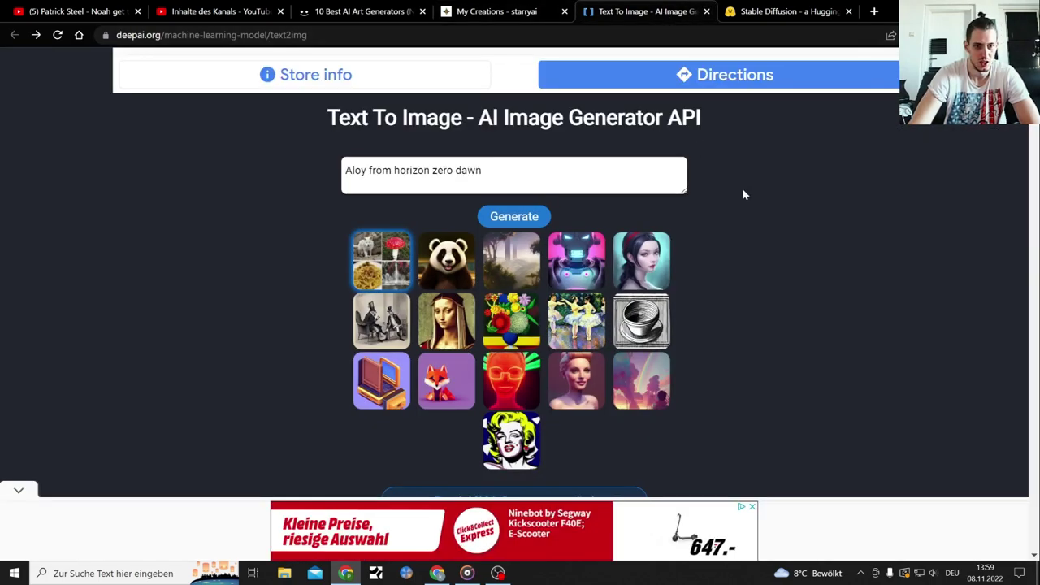
{"action": "scroll", "coordinate": [749, 195], "scroll_direction": "down", "scroll_amount": 5}
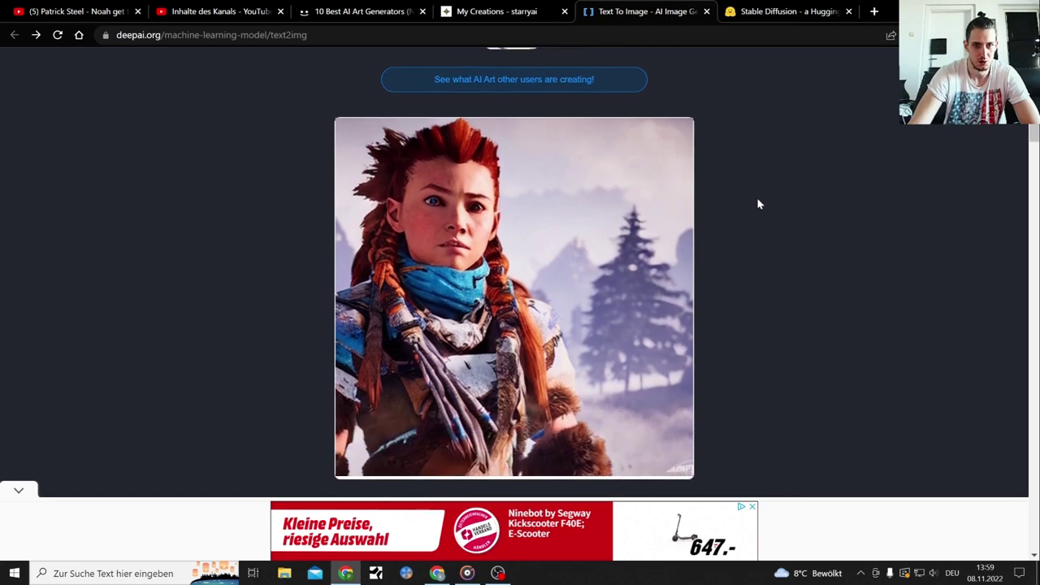
{"action": "scroll", "coordinate": [758, 204], "scroll_direction": "down", "scroll_amount": 1}
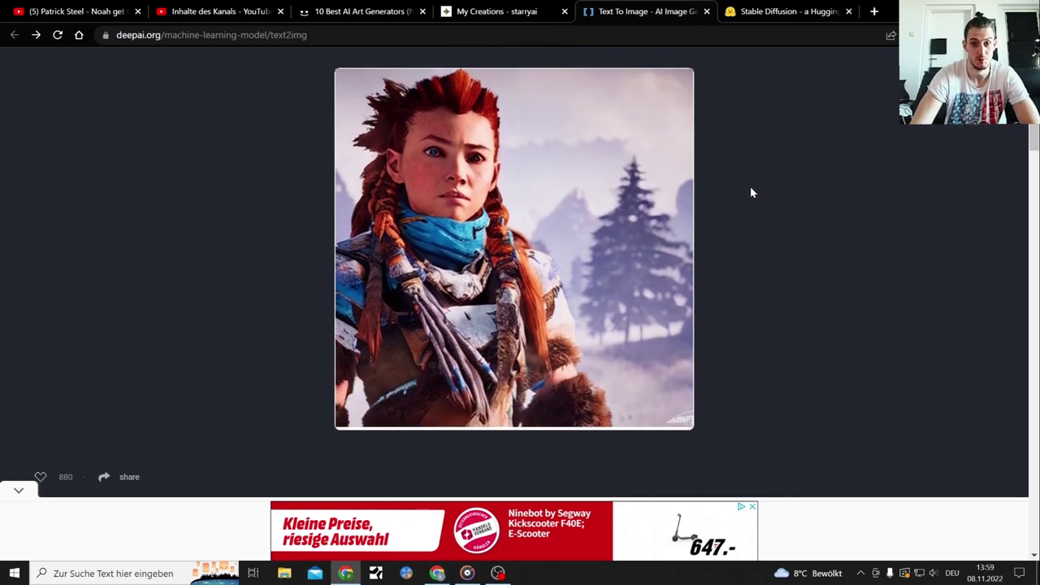
{"action": "scroll", "coordinate": [750, 193], "scroll_direction": "up", "scroll_amount": 2}
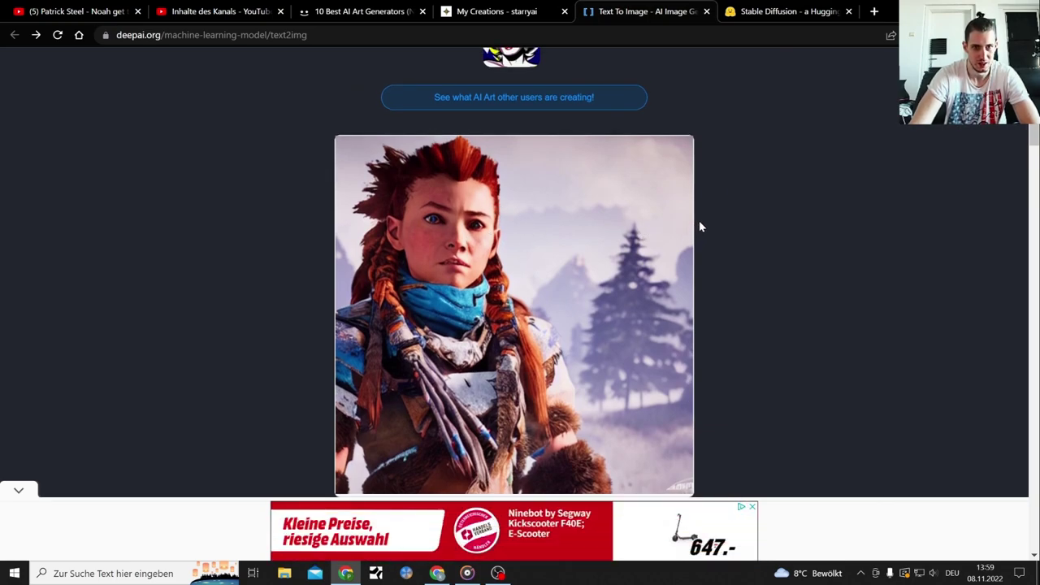
{"action": "scroll", "coordinate": [701, 227], "scroll_direction": "up", "scroll_amount": 4}
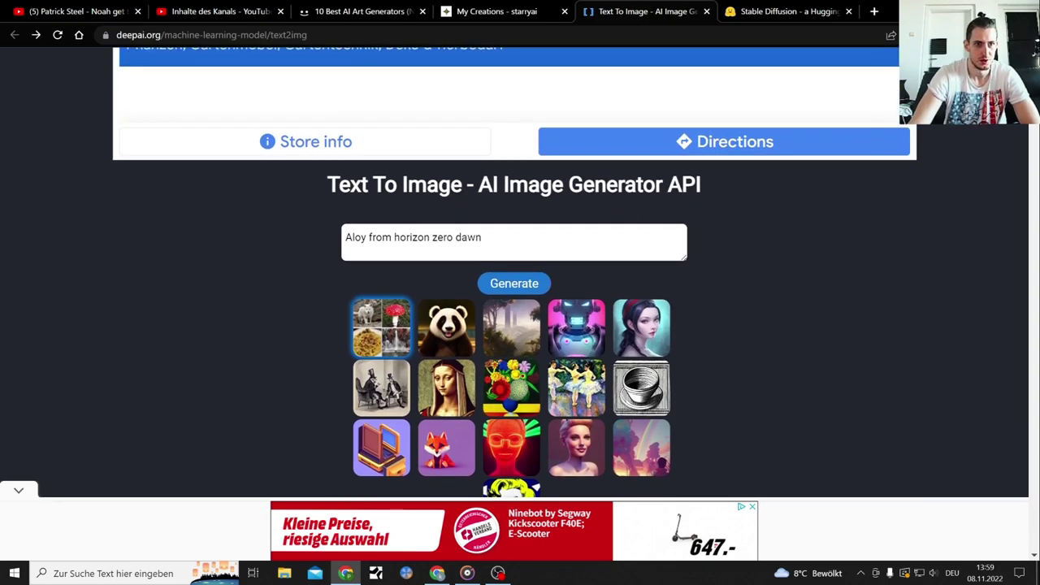
Change the prompt to 'fat Aloy from horizon zero dawn', generate, and return to starryai.
{"action": "left_click", "coordinate": [482, 237]}
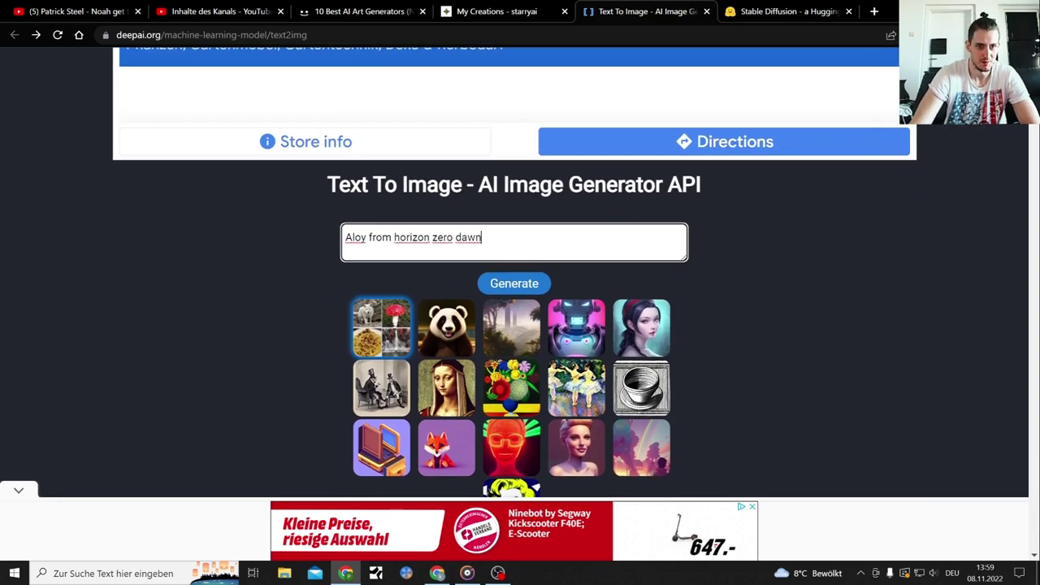
{"action": "type", "text": "fat"}
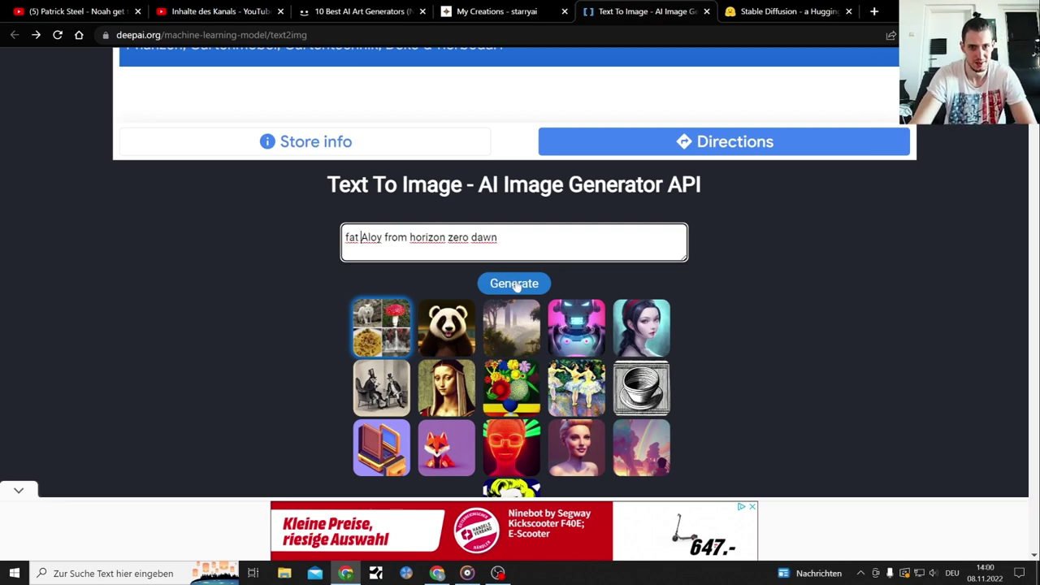
{"action": "left_click", "coordinate": [518, 285]}
{"action": "scroll", "coordinate": [487, 288], "scroll_direction": "down", "scroll_amount": 2}
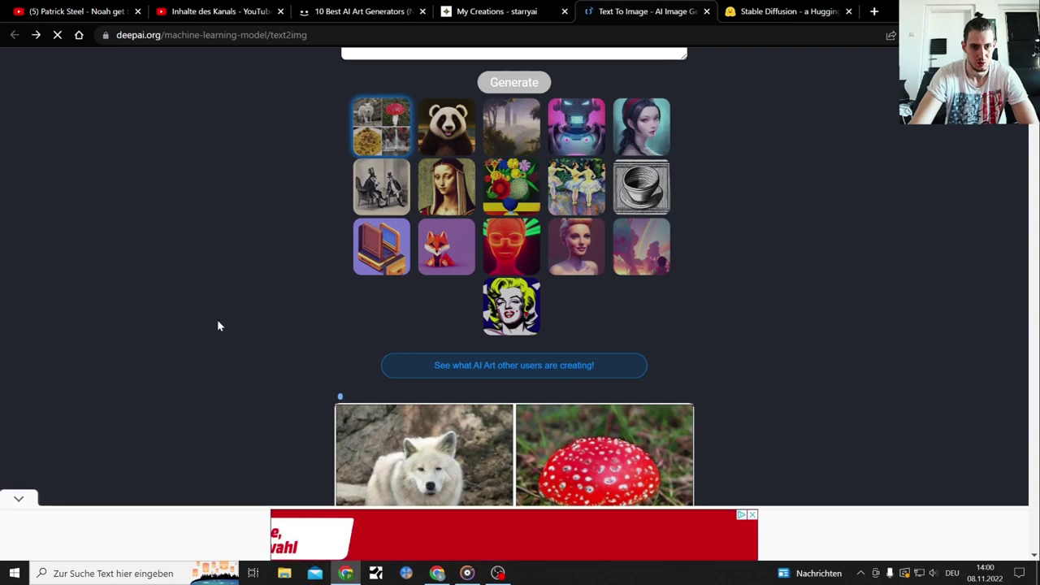
{"action": "left_click", "coordinate": [490, 9]}
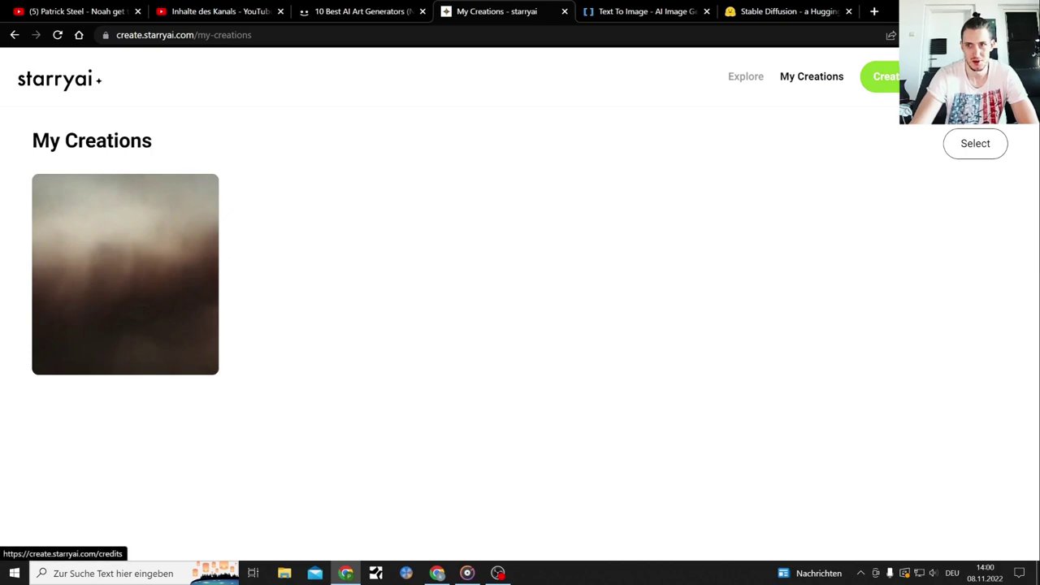
Clear the 'Dirty Dancing' prompt in the Stable Diffusion demo, keeping its four images.
{"action": "left_click", "coordinate": [761, 8]}
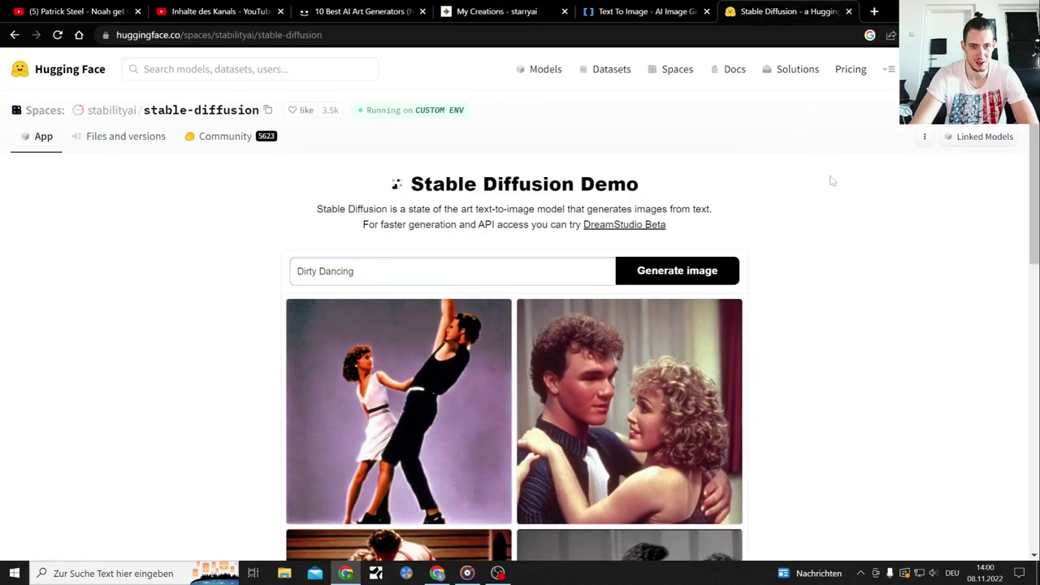
{"action": "scroll", "coordinate": [886, 235], "scroll_direction": "down", "scroll_amount": 3}
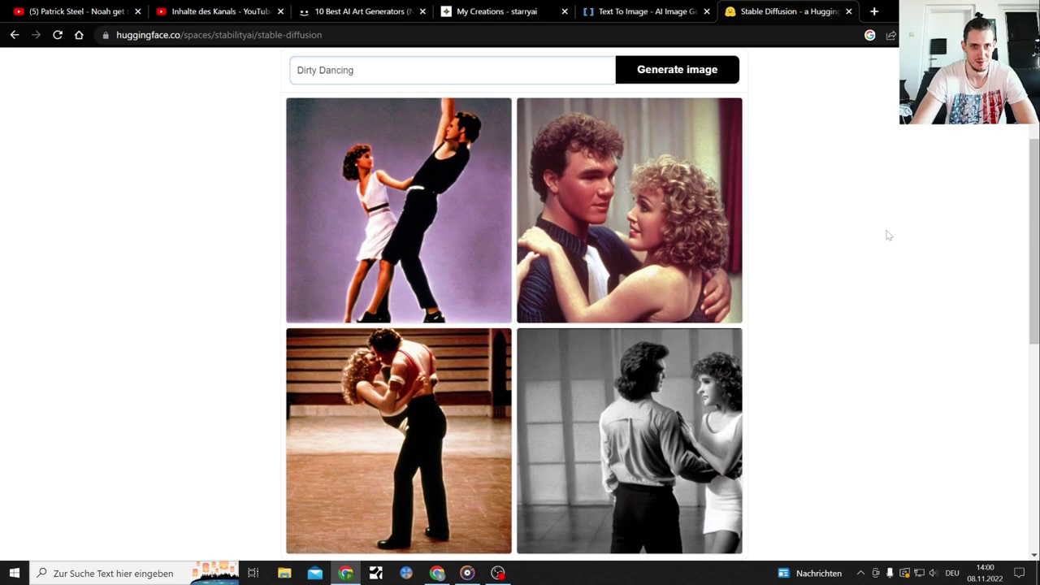
{"action": "scroll", "coordinate": [887, 234], "scroll_direction": "down", "scroll_amount": 1}
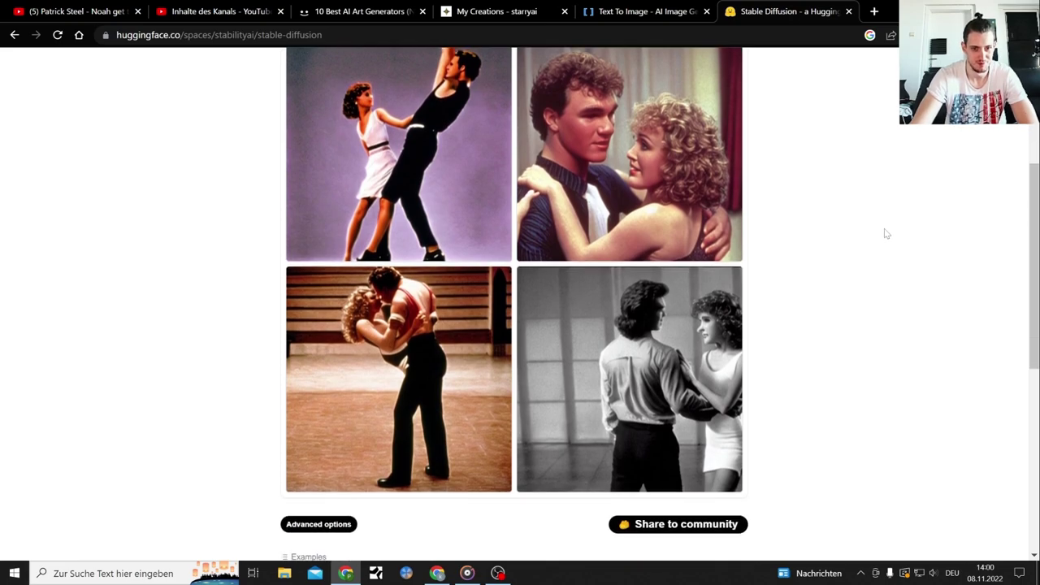
{"action": "scroll", "coordinate": [886, 233], "scroll_direction": "up", "scroll_amount": 1}
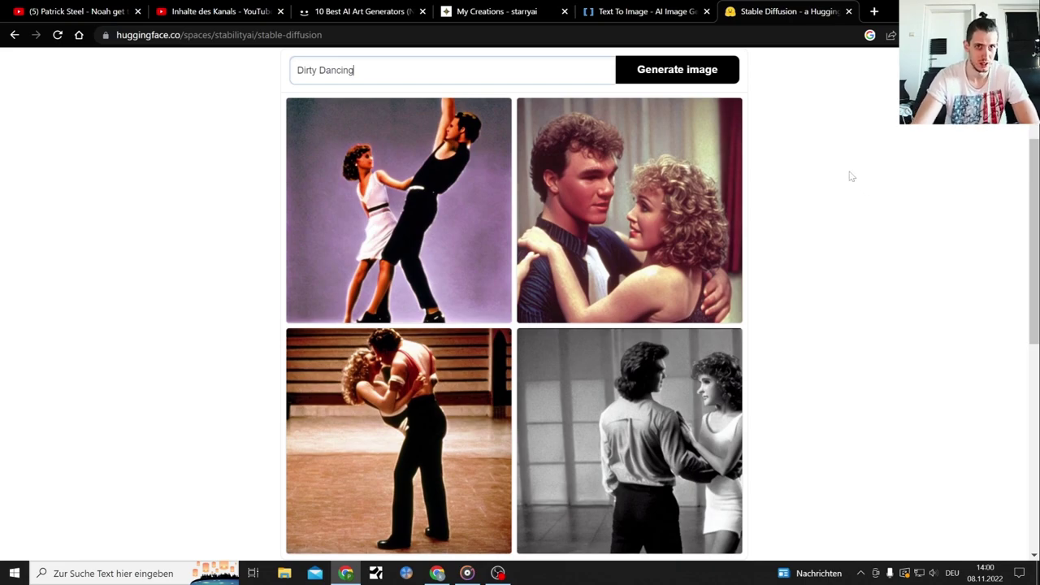
{"action": "left_click_drag", "start_coordinate": [355, 70], "coordinate": [296, 70]}
{"action": "key", "text": "BackSpace"}
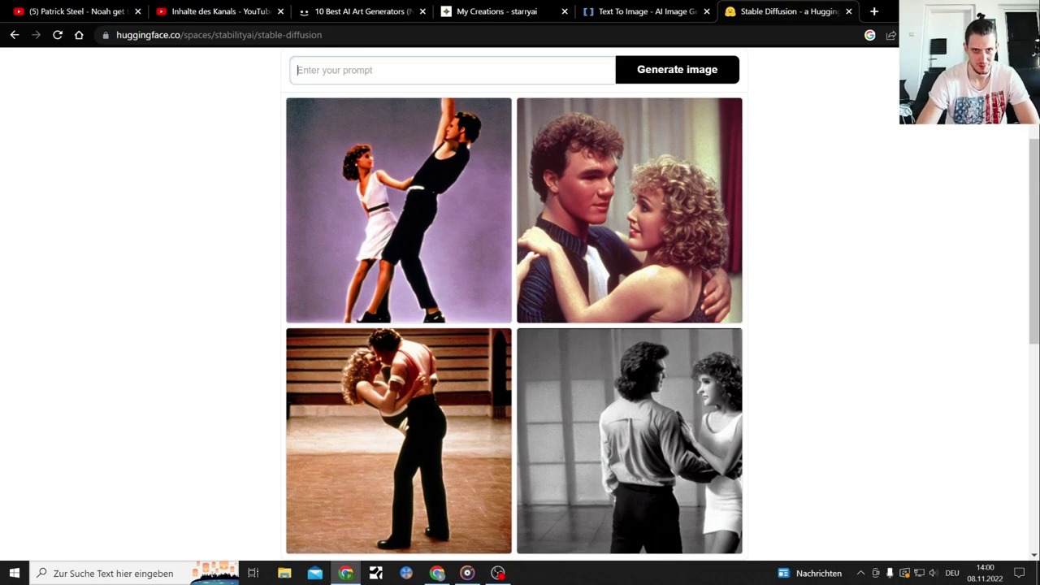
Save DeepAI's fat Aloy image as aloyoutput.jpg and show it in the Bildschirmfotos folder.
{"action": "left_click", "coordinate": [605, 11]}
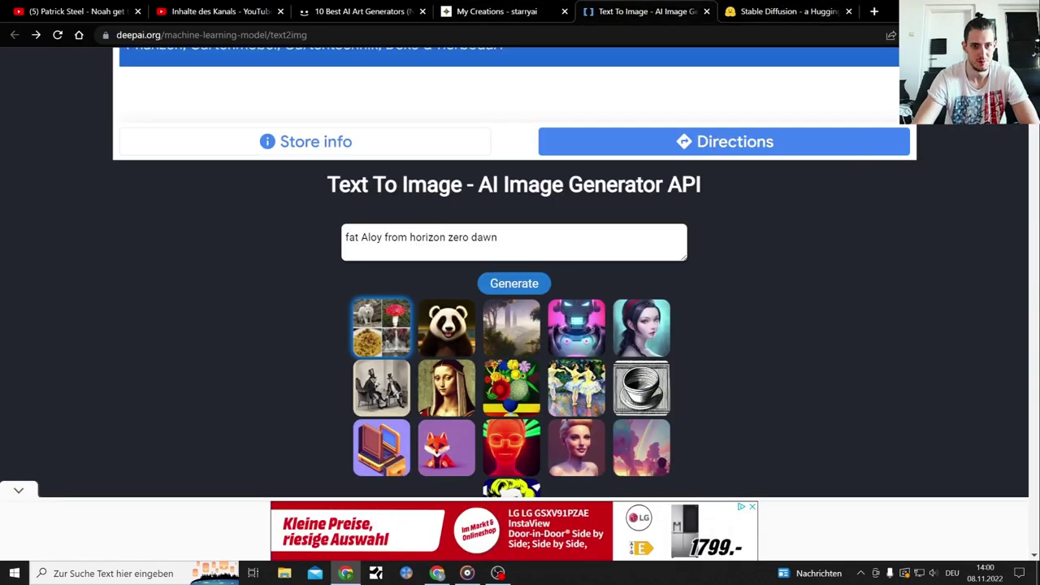
{"action": "scroll", "coordinate": [834, 274], "scroll_direction": "down", "scroll_amount": 5}
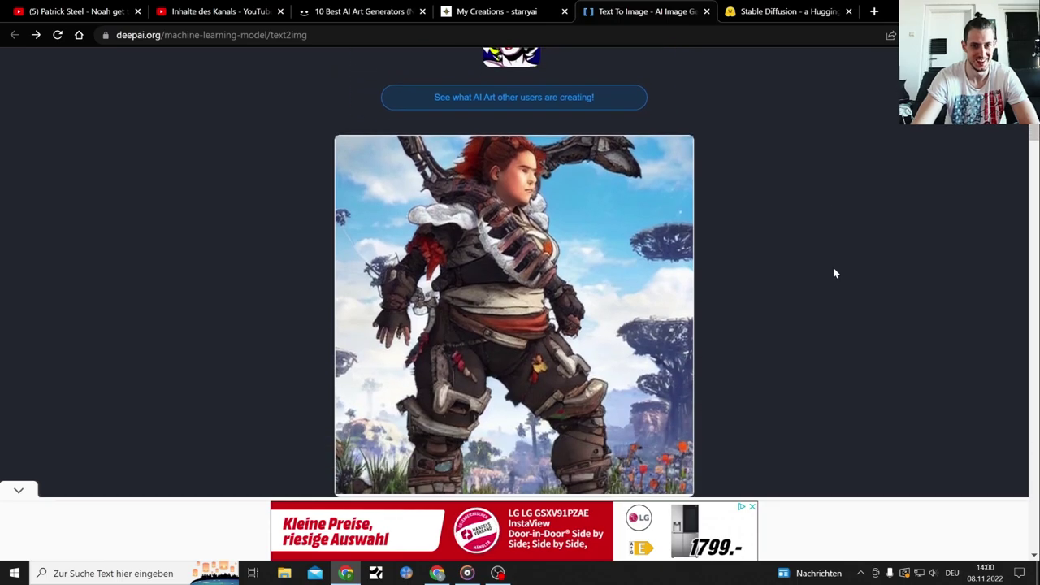
{"action": "scroll", "coordinate": [832, 273], "scroll_direction": "down", "scroll_amount": 1}
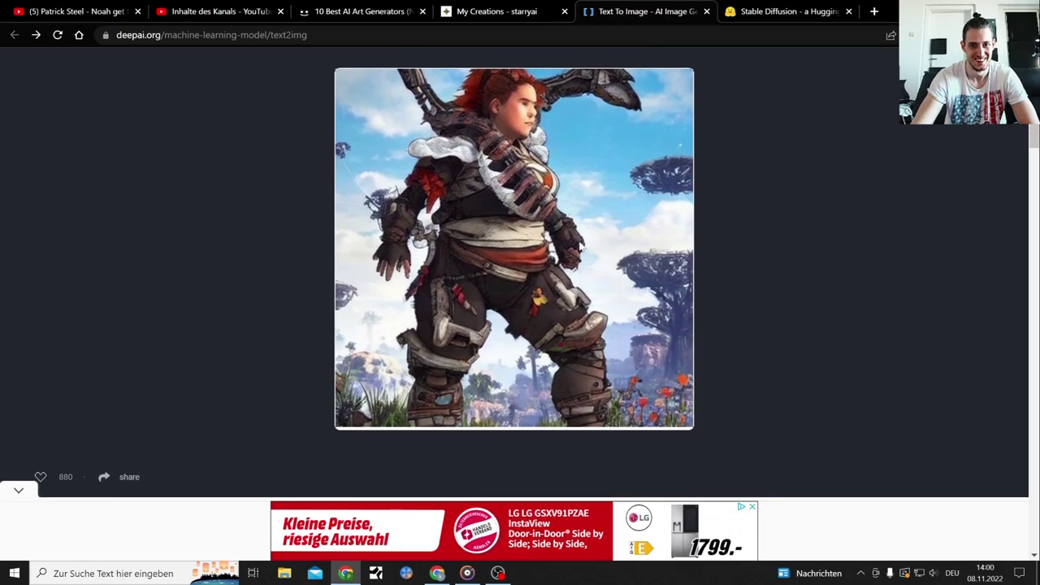
{"action": "right_click", "coordinate": [517, 245]}
{"action": "left_click", "coordinate": [559, 270]}
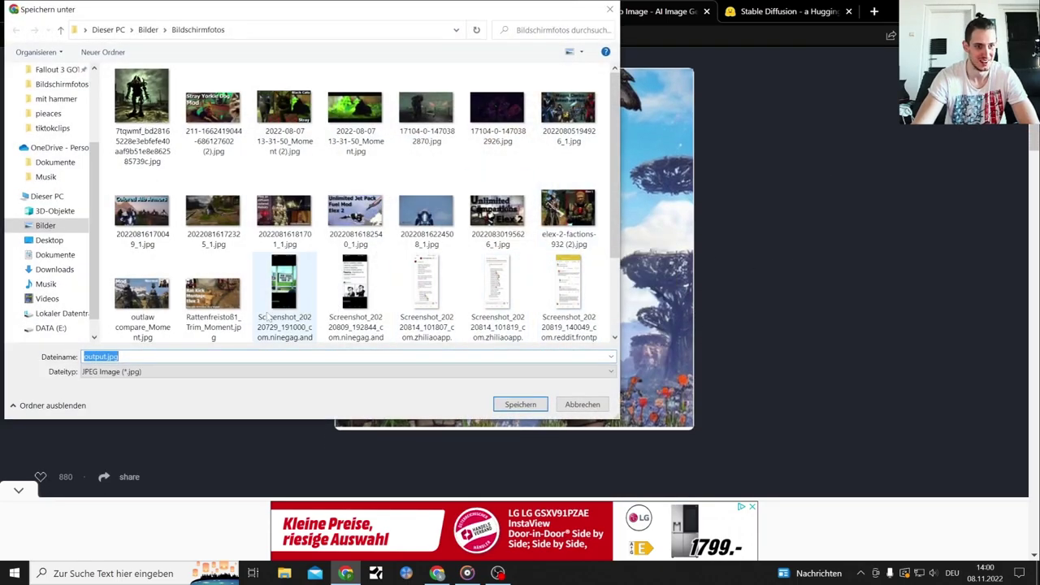
{"action": "type", "text": "Aloy Horizon"}
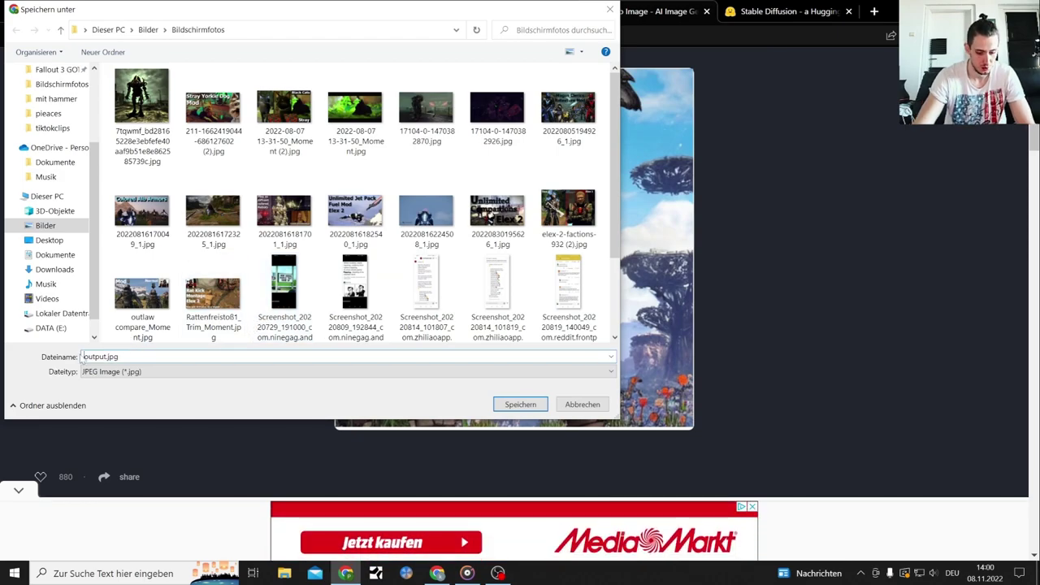
{"action": "key", "text": "Return"}
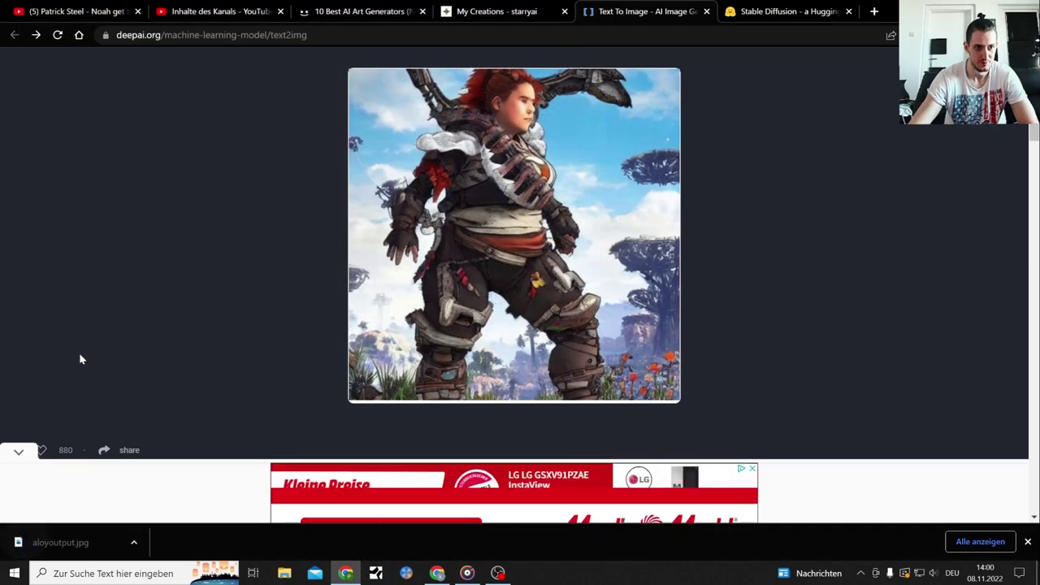
{"action": "left_click", "coordinate": [143, 542]}
{"action": "left_click", "coordinate": [189, 496]}
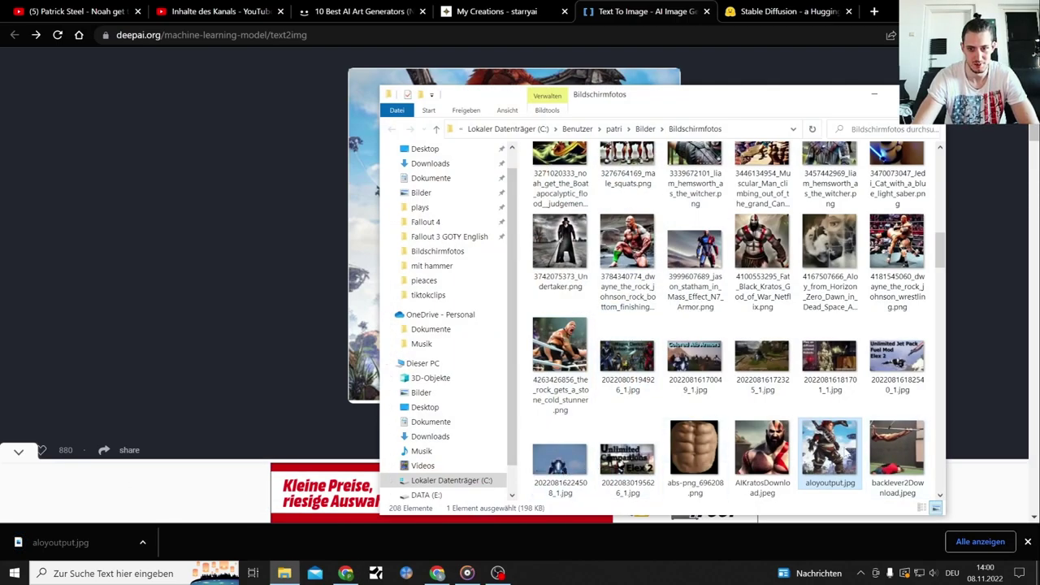
Preview aloyoutput.jpg in the Photos viewer and its edit view.
{"action": "right_click", "coordinate": [845, 452]}
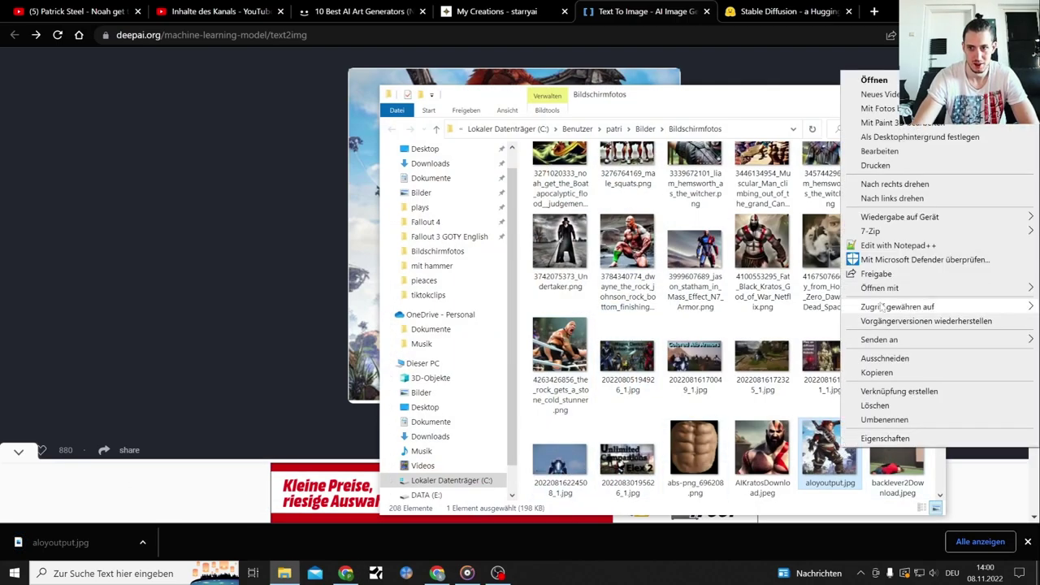
{"action": "double_click", "coordinate": [816, 451]}
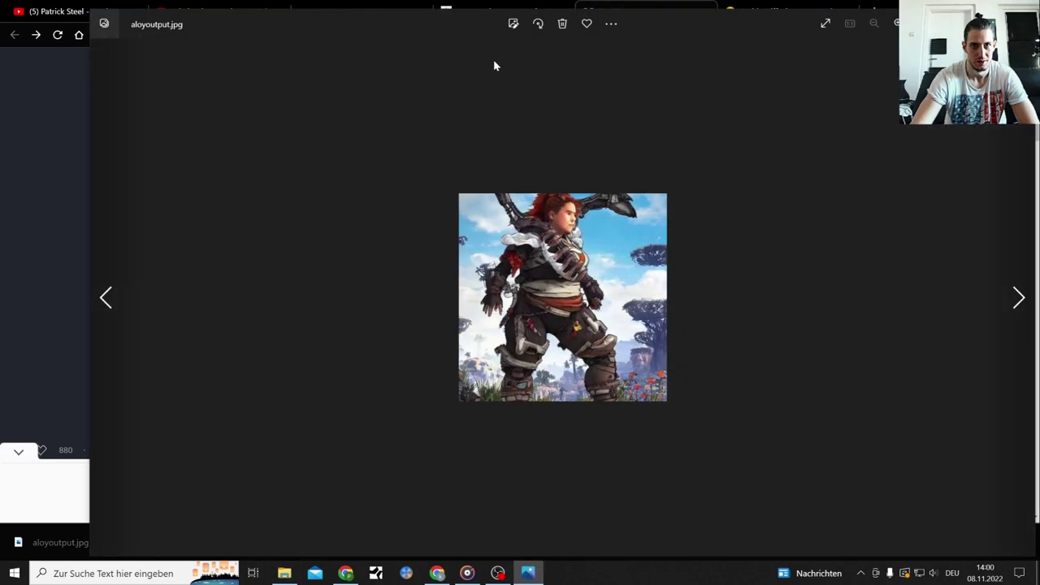
{"action": "left_click", "coordinate": [515, 25]}
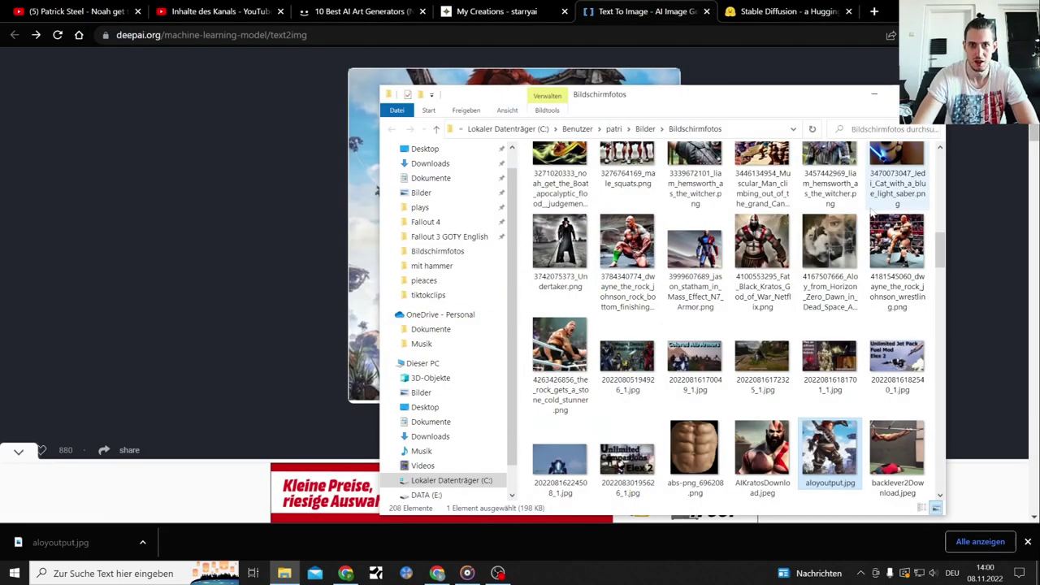
Replace DeepAI's fat Aloy prompt with the Borderlands Handsome Jack prompt.
{"action": "left_click", "coordinate": [234, 188]}
{"action": "scroll", "coordinate": [342, 253], "scroll_direction": "up", "scroll_amount": 4}
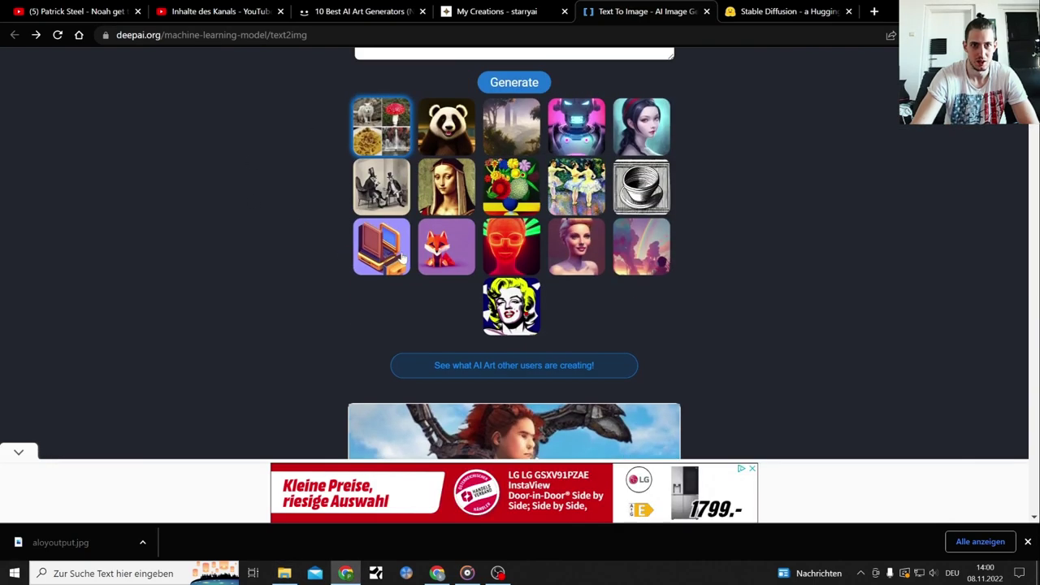
{"action": "scroll", "coordinate": [402, 259], "scroll_direction": "up", "scroll_amount": 3}
{"action": "triple_click", "coordinate": [441, 237]}
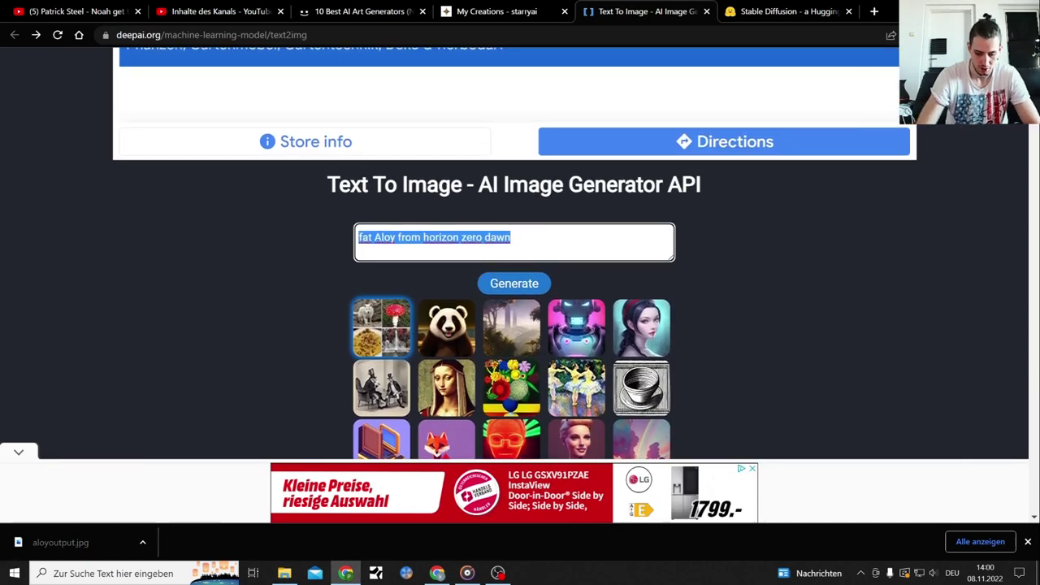
{"action": "key", "text": "BackSpace"}
{"action": "type", "text": "Borderl"}
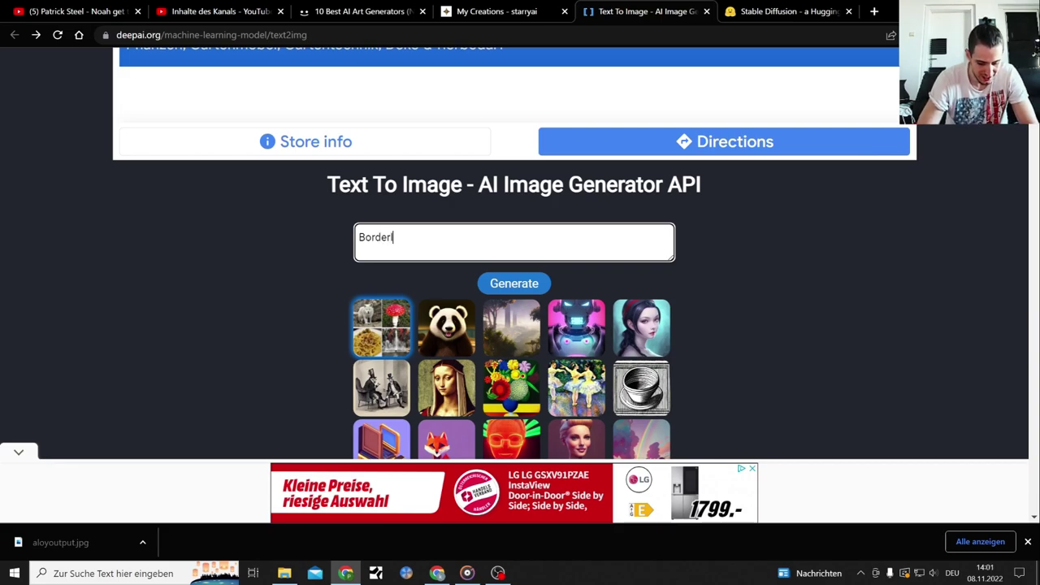
{"action": "type", "text": "ands Handsome Jack"}
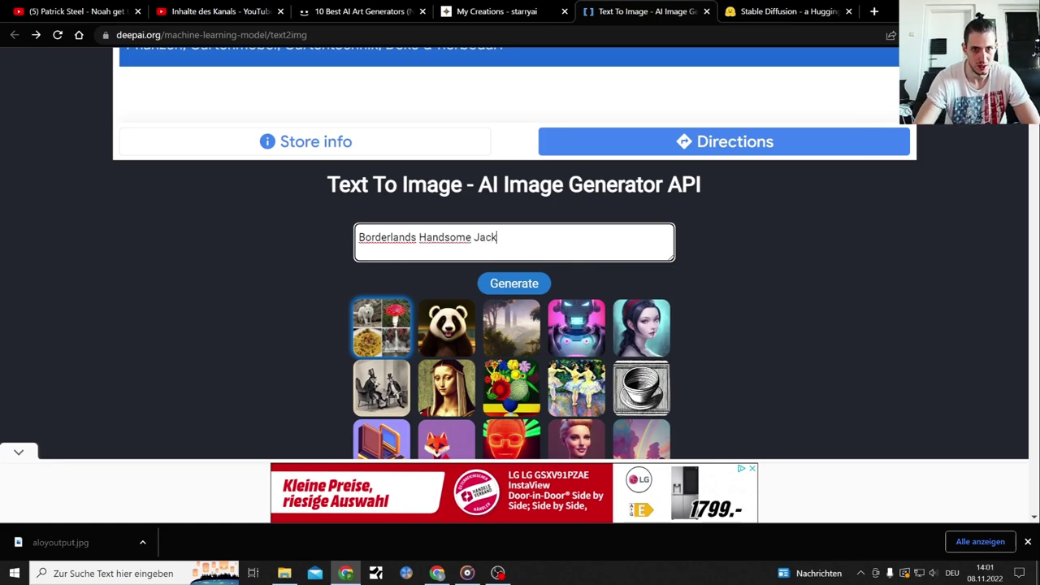
Copy the Borderlands prompt into the Stable Diffusion demo and generate, then view starryai's creations.
{"action": "left_click_drag", "start_coordinate": [498, 237], "coordinate": [349, 242]}
{"action": "right_click", "coordinate": [393, 238]}
{"action": "left_click", "coordinate": [442, 284]}
{"action": "left_click", "coordinate": [515, 279]}
{"action": "key", "text": "ctrl+Tab"}
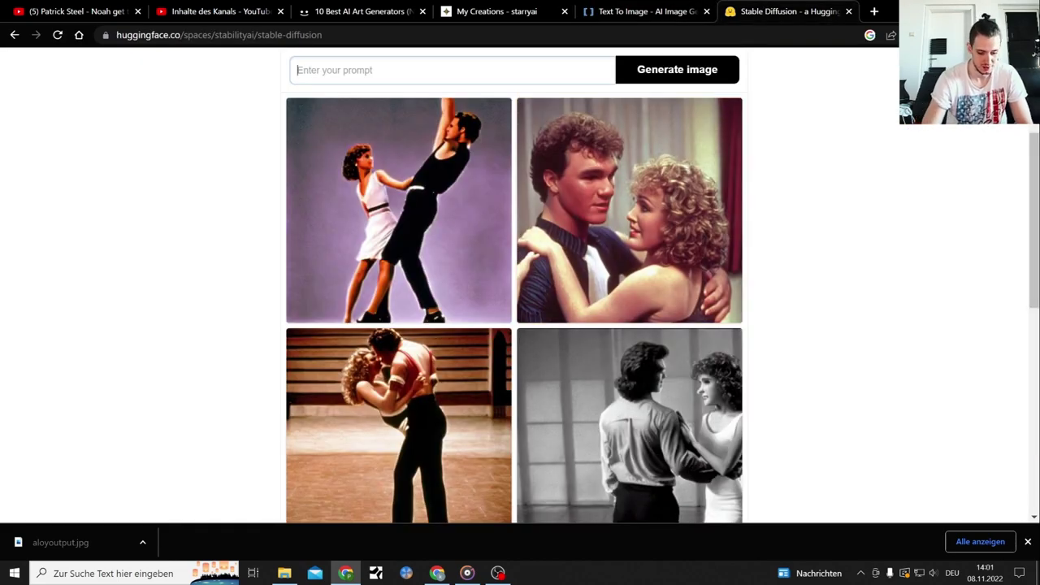
{"action": "key", "text": "ctrl+v"}
{"action": "key", "text": "Return"}
{"action": "left_click", "coordinate": [490, 10]}
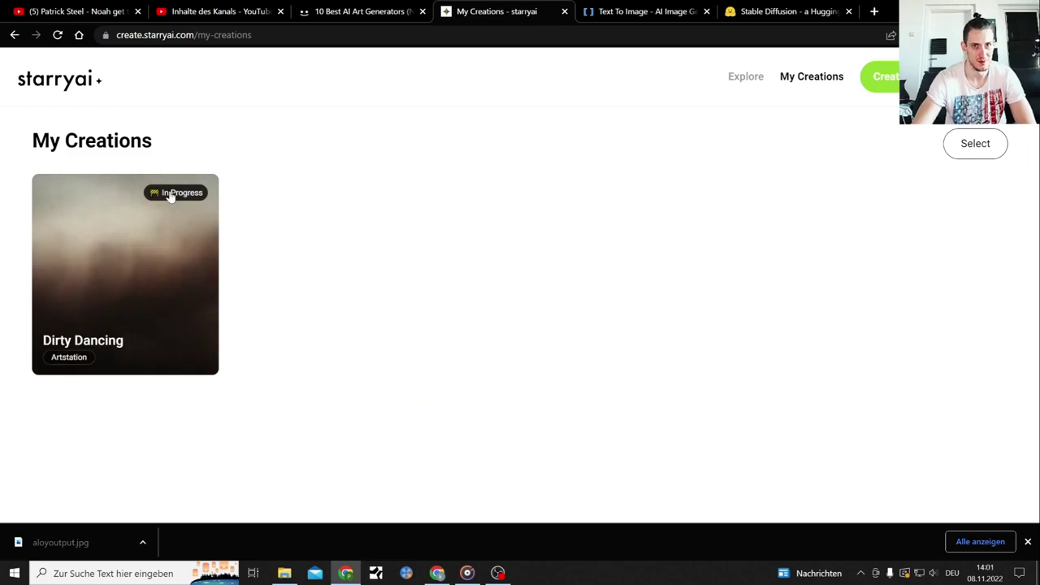
Start a new starryai Orion creation with noahboatdrdraw1.jpg as the initial image.
{"action": "left_click", "coordinate": [887, 78]}
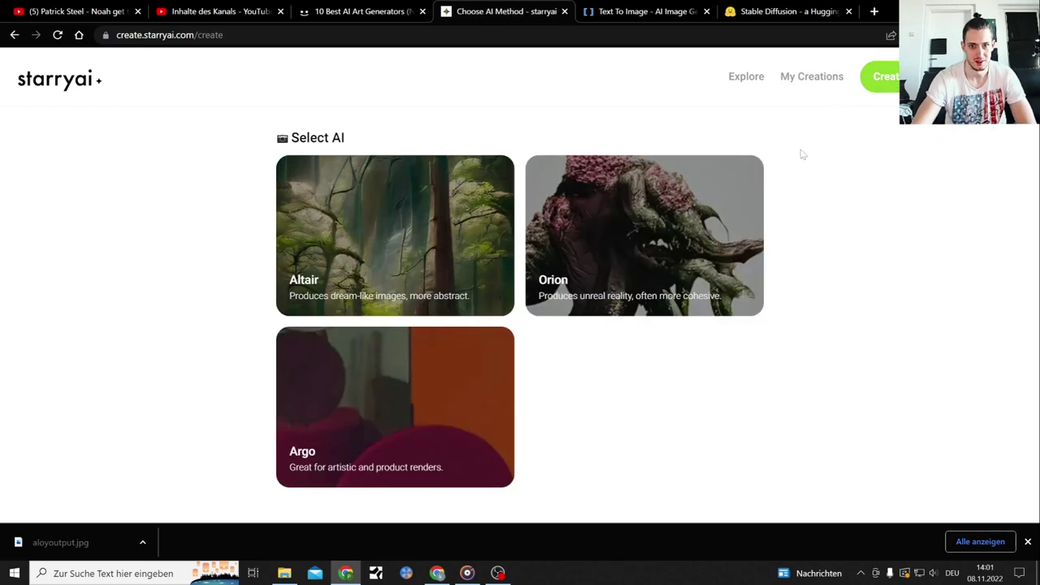
{"action": "left_click", "coordinate": [643, 255]}
{"action": "scroll", "coordinate": [489, 330], "scroll_direction": "down", "scroll_amount": 2}
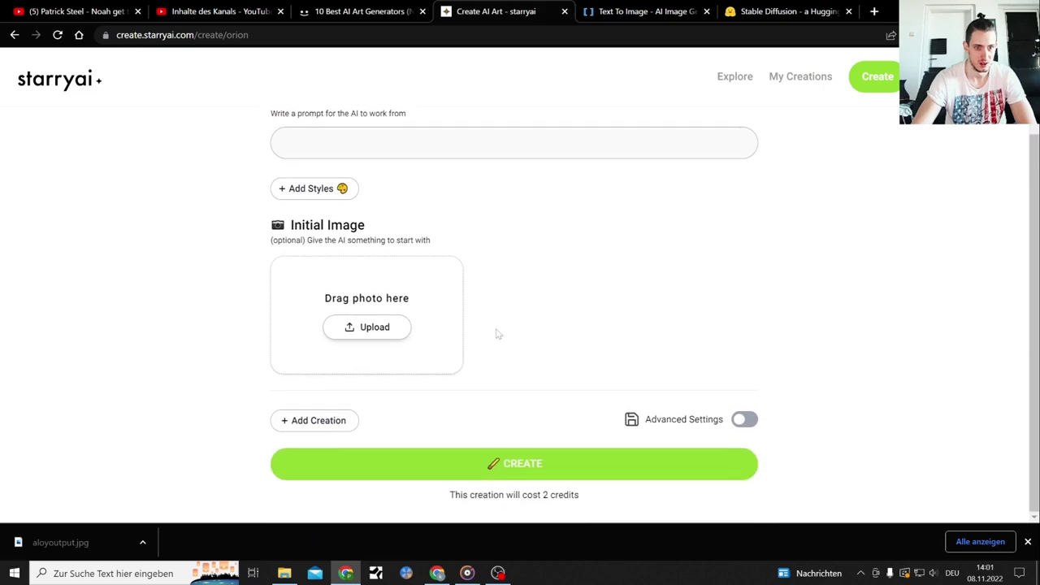
{"action": "left_click", "coordinate": [383, 331]}
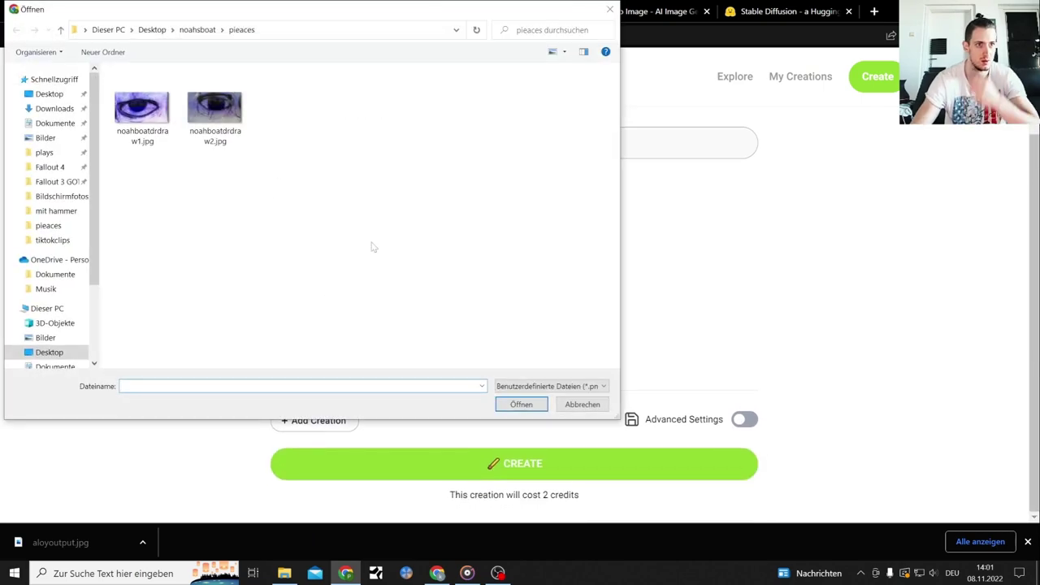
{"action": "double_click", "coordinate": [150, 122]}
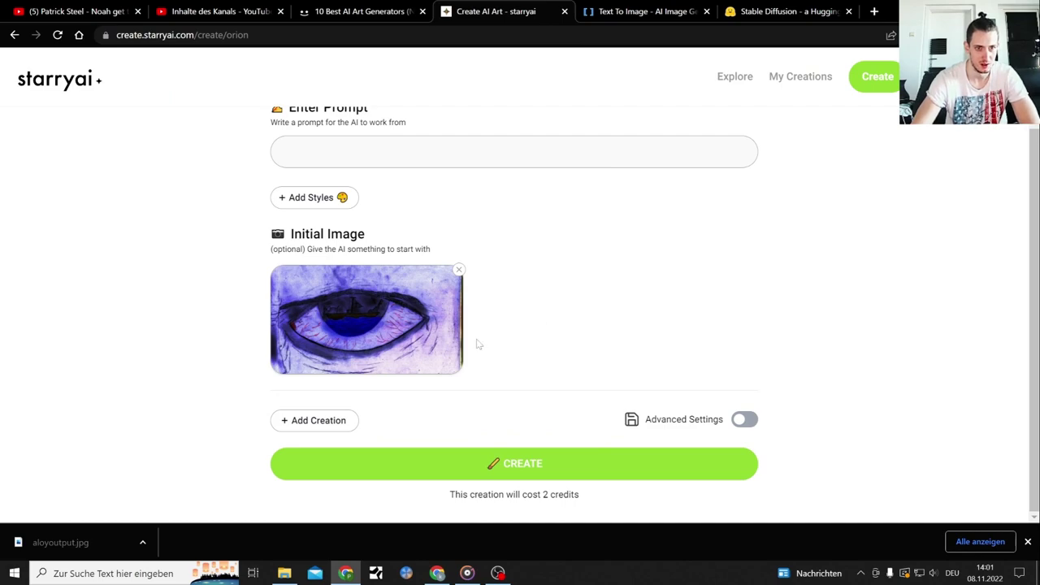
Add the Gustave Dore art style to the creation.
{"action": "left_click", "coordinate": [323, 199]}
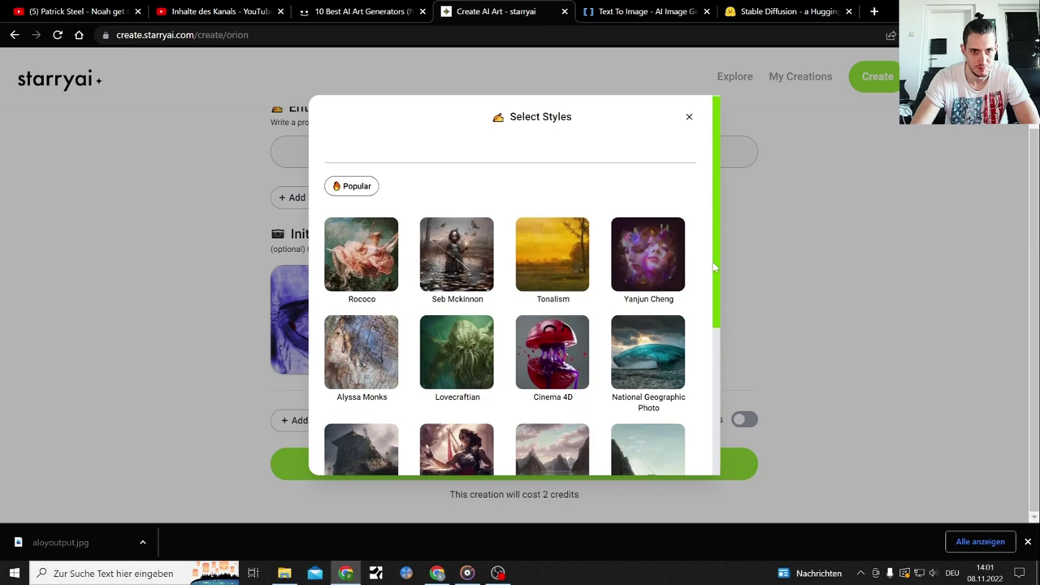
{"action": "left_click_drag", "start_coordinate": [713, 260], "coordinate": [715, 420]}
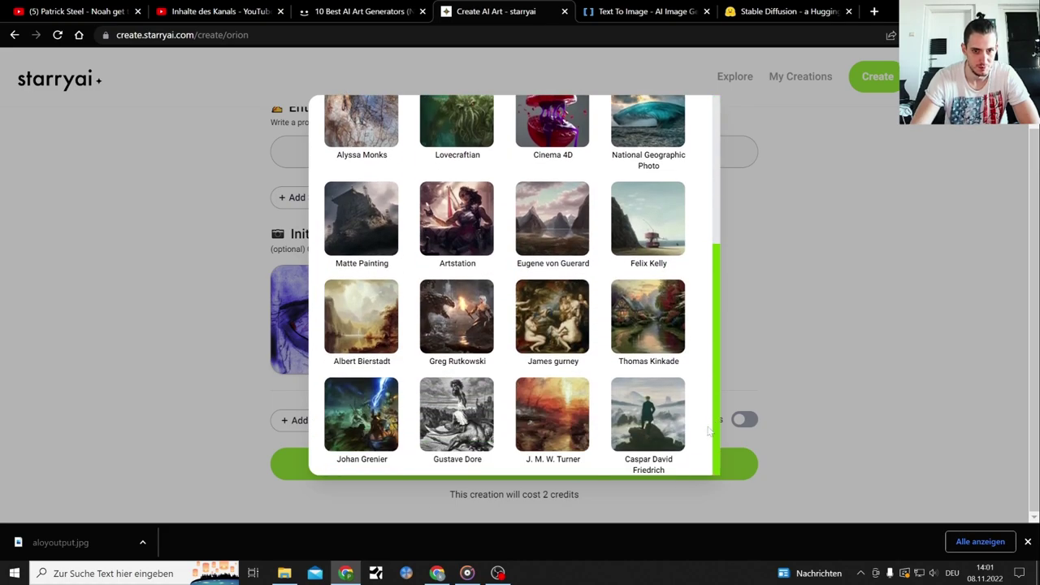
{"action": "left_click", "coordinate": [477, 423]}
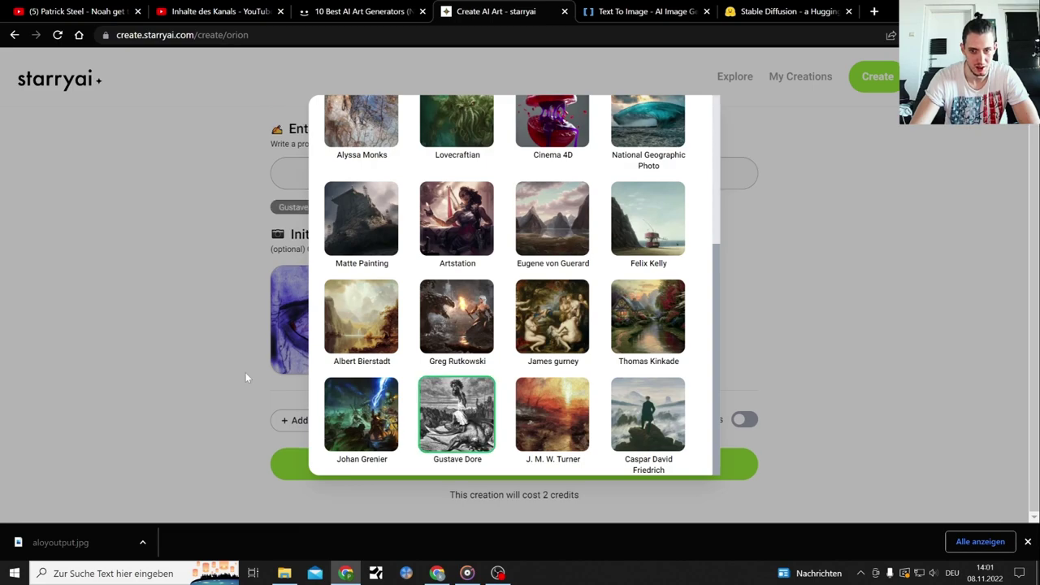
{"action": "left_click", "coordinate": [157, 348]}
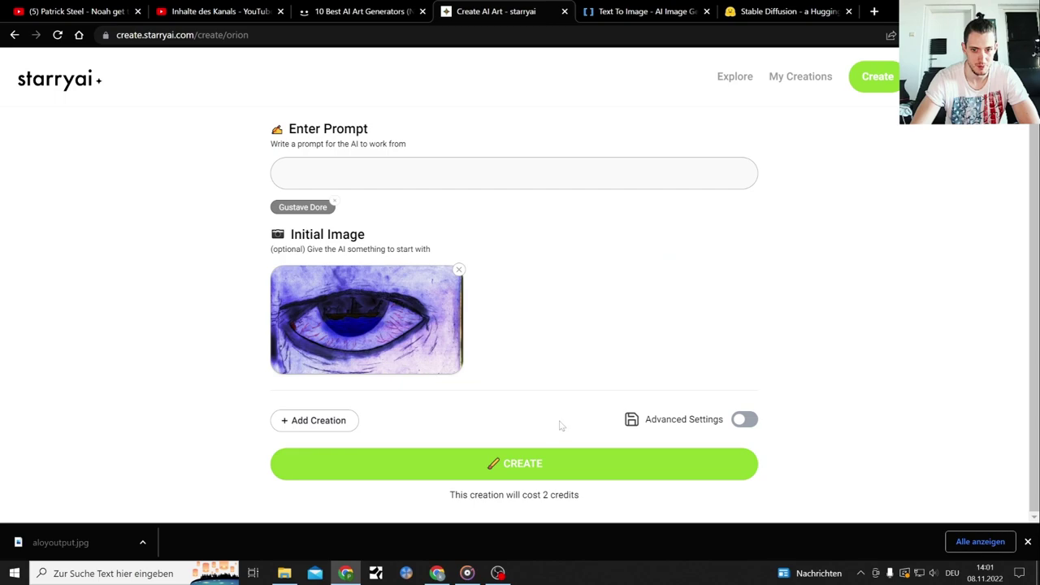
Create with the prompt 'Noah get the Boat, dramatic', then briefly inspect the Dirty Dancing result.
{"action": "left_click", "coordinate": [541, 464]}
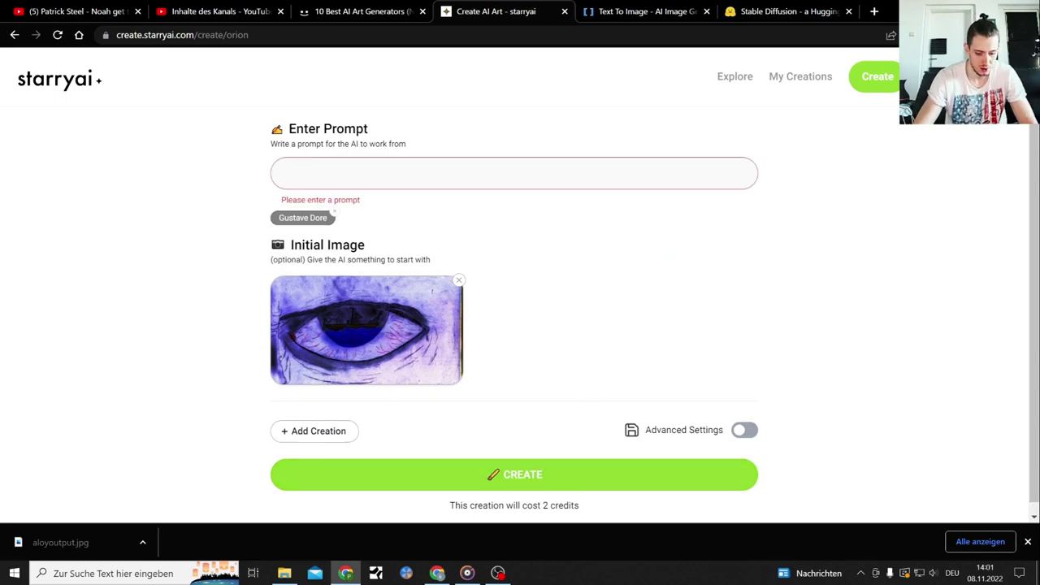
{"action": "type", "text": "Noah get the Boat"}
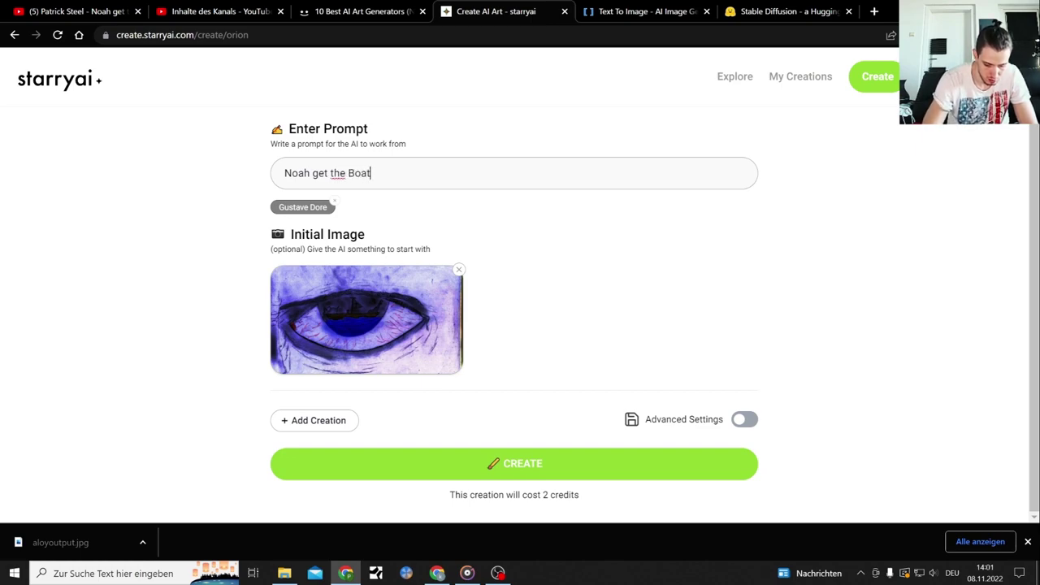
{"action": "type", "text": "ramatic"}
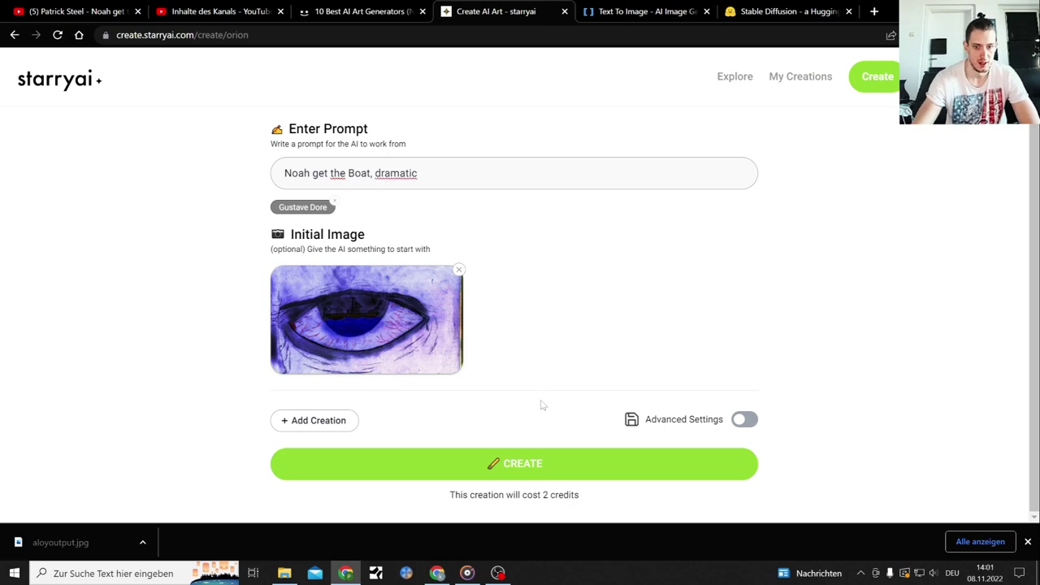
{"action": "left_click", "coordinate": [560, 460]}
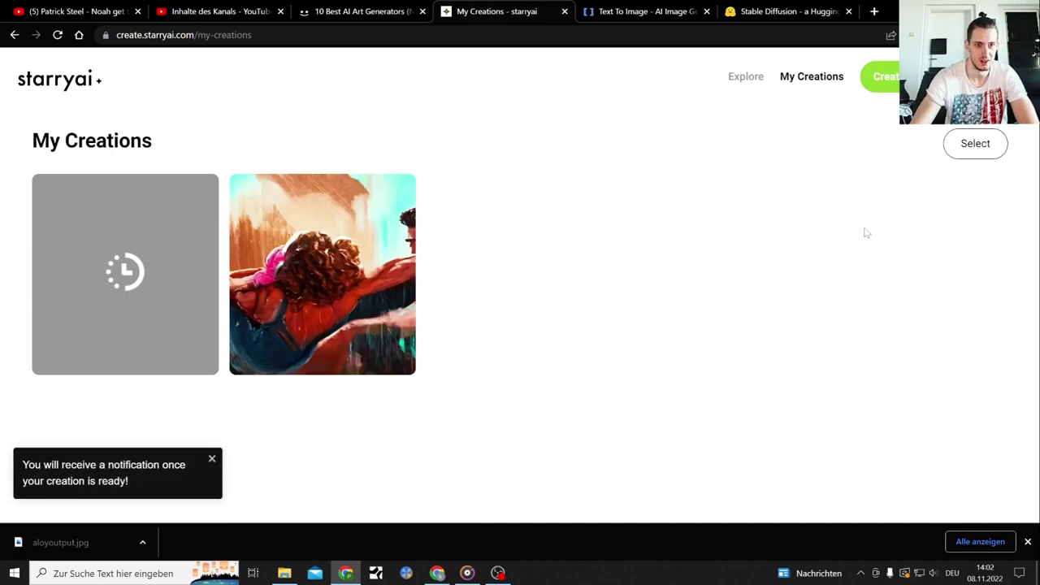
{"action": "left_click", "coordinate": [369, 280]}
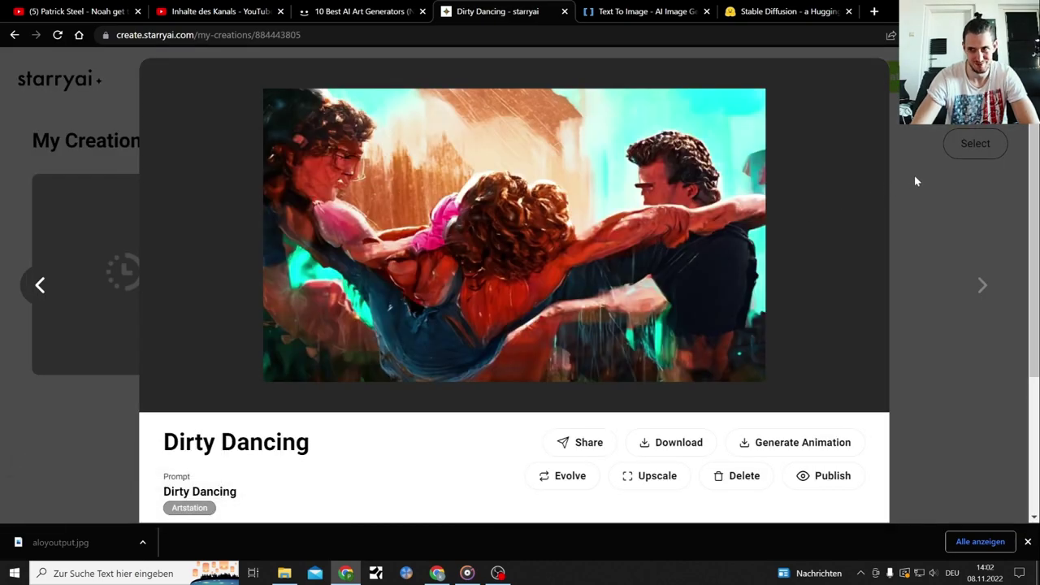
{"action": "key", "text": "Escape"}
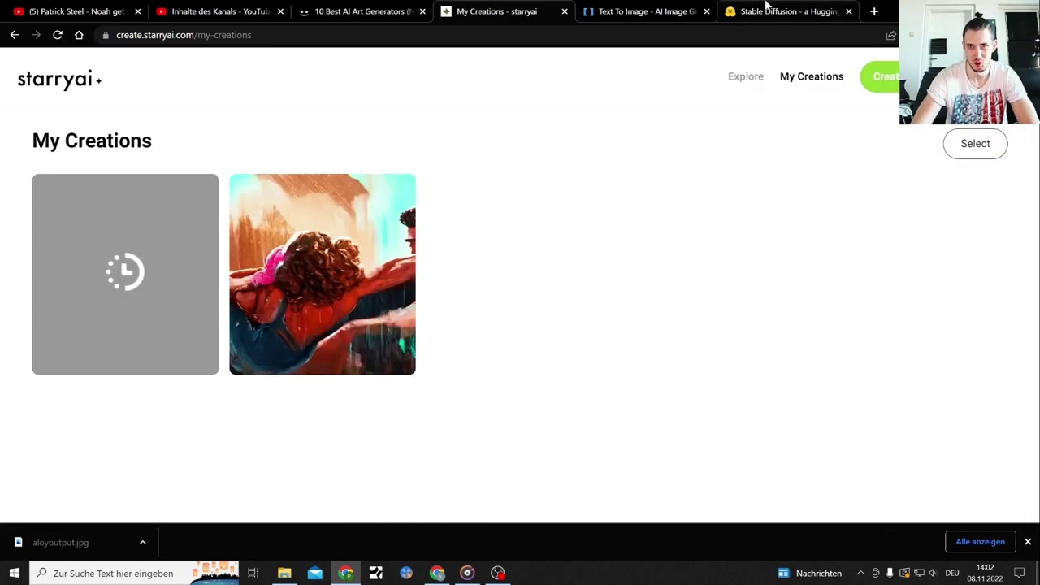
Change DeepAI's prompt from 'Borderlands Handsome Jack' to 'Borderlands Firehawk' and generate.
{"action": "left_click", "coordinate": [637, 8]}
{"action": "scroll", "coordinate": [787, 241], "scroll_direction": "down", "scroll_amount": 5}
{"action": "scroll", "coordinate": [787, 244], "scroll_direction": "down", "scroll_amount": 2}
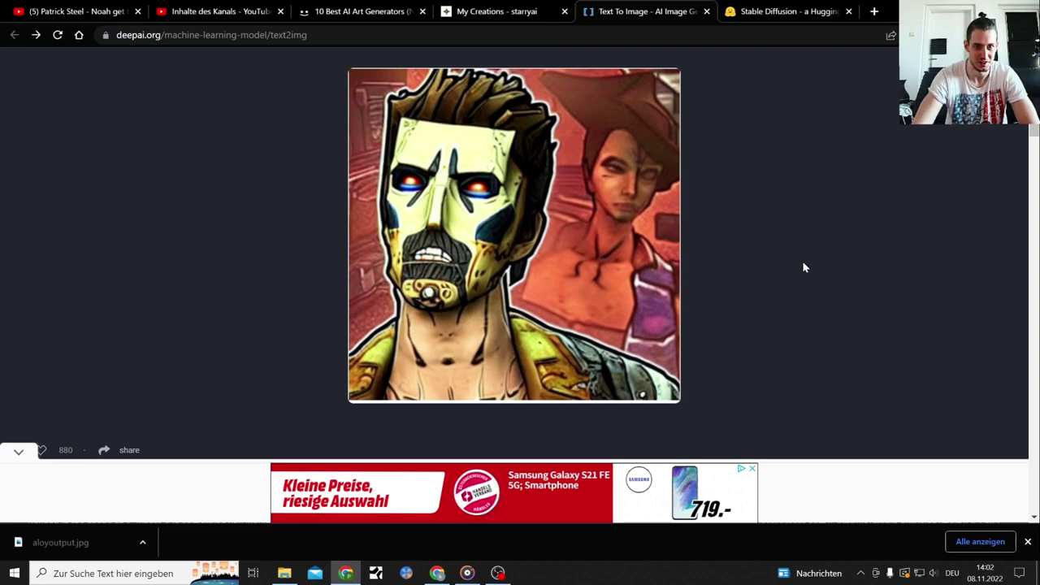
{"action": "scroll", "coordinate": [789, 260], "scroll_direction": "up", "scroll_amount": 5}
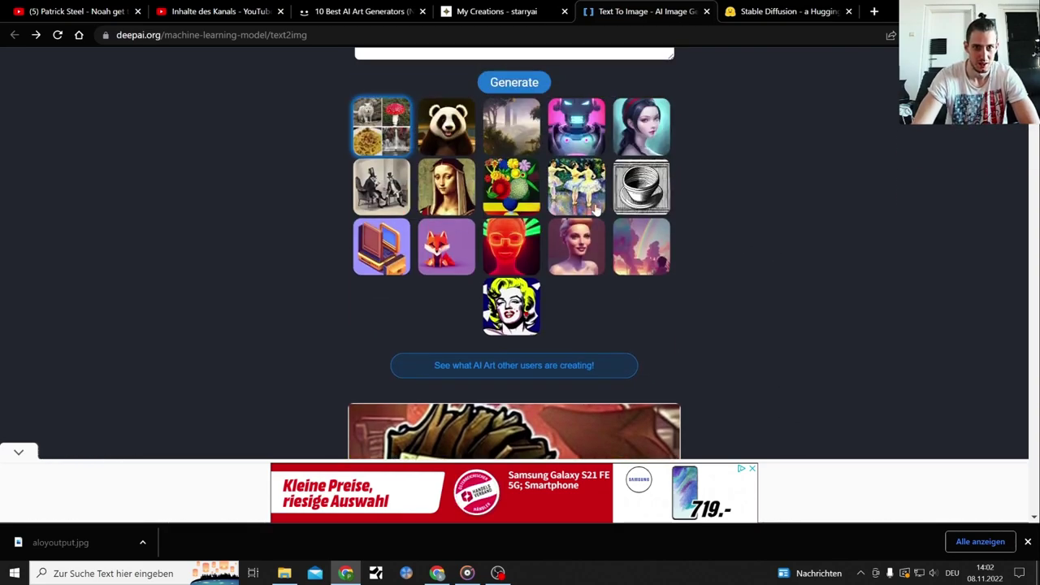
{"action": "left_click_drag", "start_coordinate": [497, 169], "coordinate": [419, 170]}
{"action": "key", "text": "BackSpace"}
{"action": "type", "text": "Fireha"}
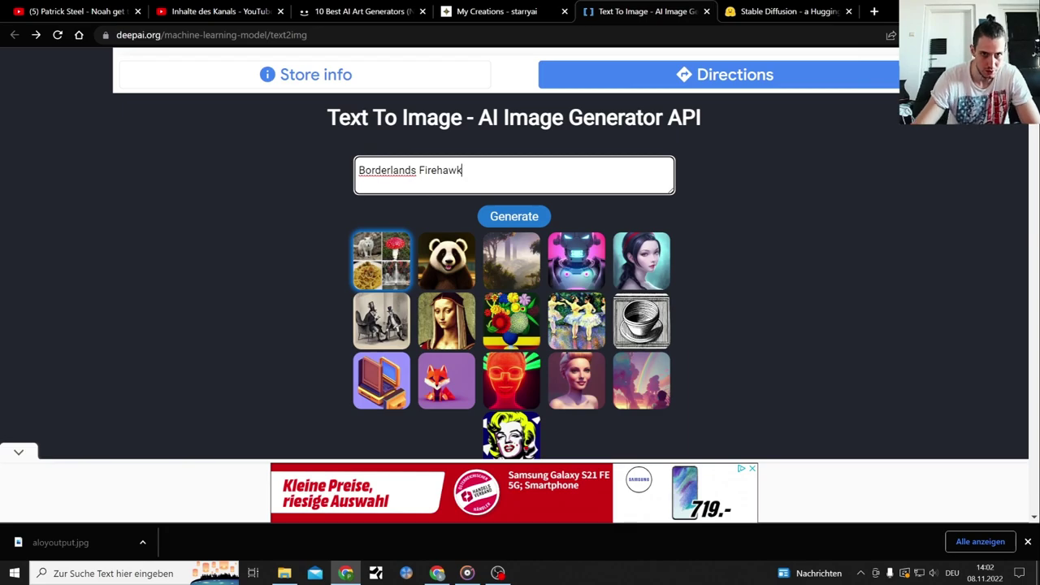
{"action": "type", "text": "wk"}
{"action": "left_click", "coordinate": [514, 215]}
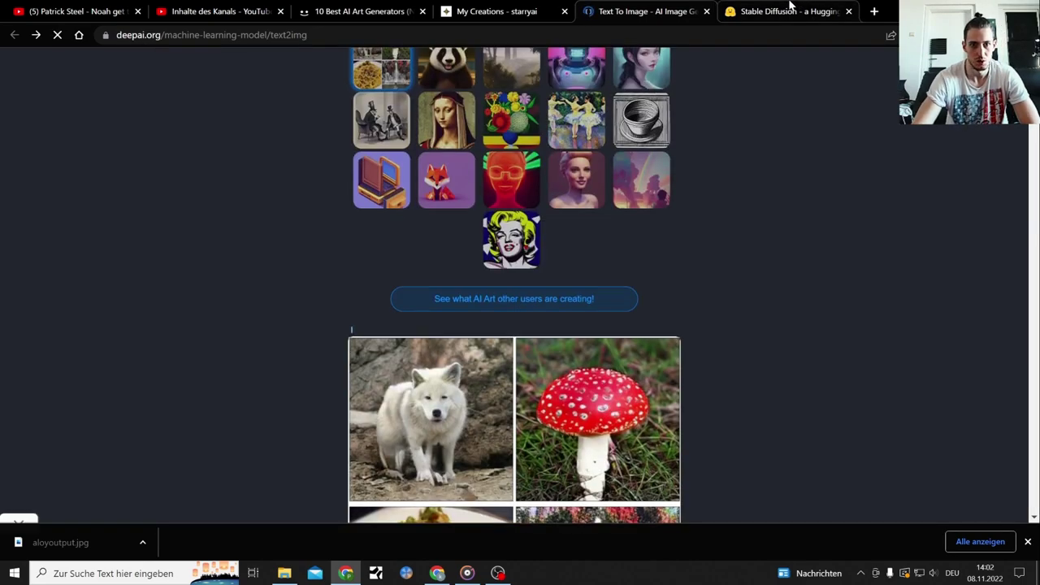
{"action": "left_click", "coordinate": [790, 8]}
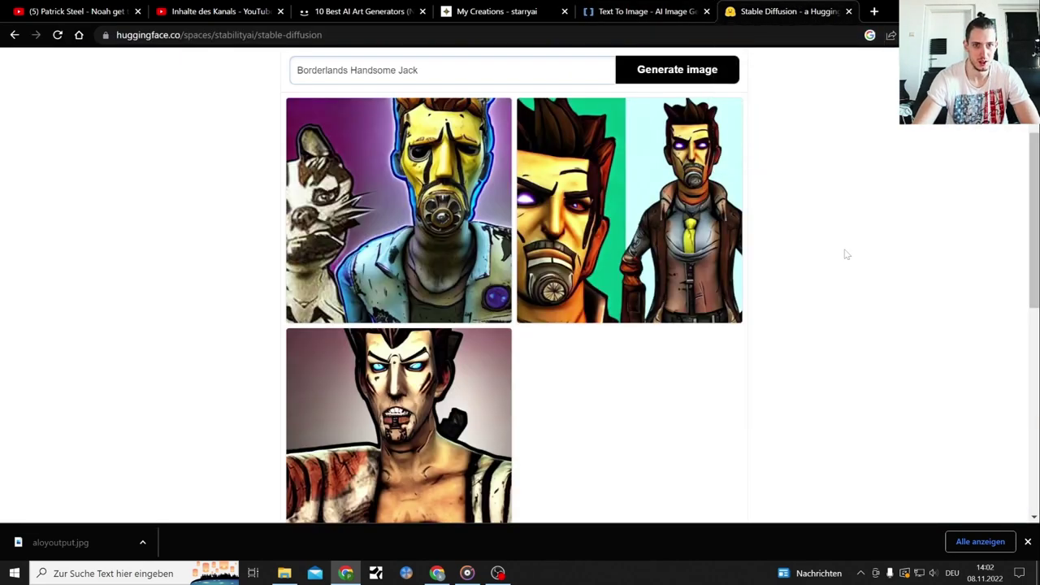
Change the Stable Diffusion prompt to 'Borderlands firehawk' and generate, then check DeepAI's result.
{"action": "scroll", "coordinate": [845, 254], "scroll_direction": "up", "scroll_amount": 1}
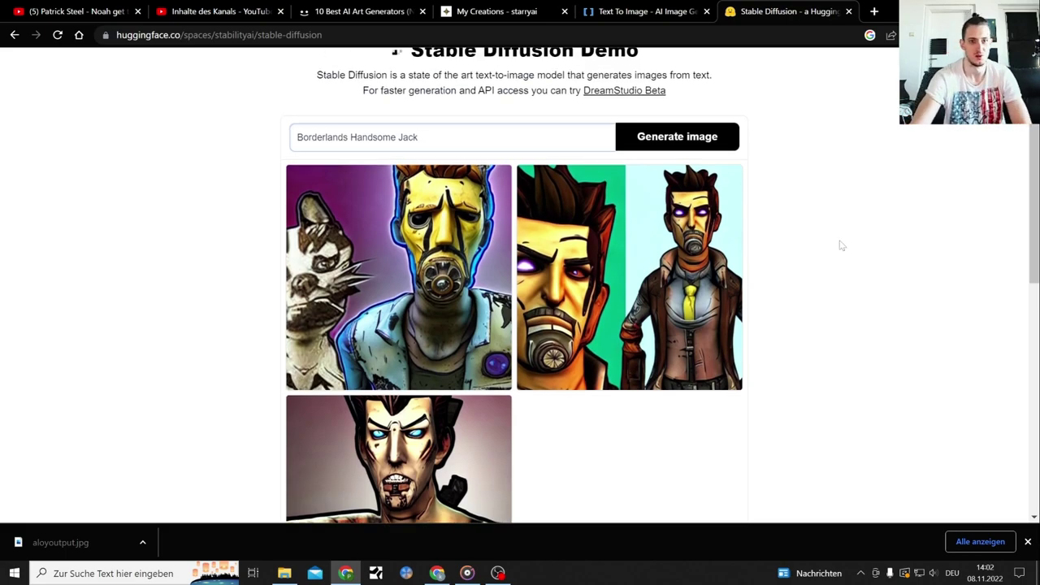
{"action": "scroll", "coordinate": [840, 245], "scroll_direction": "down", "scroll_amount": 2}
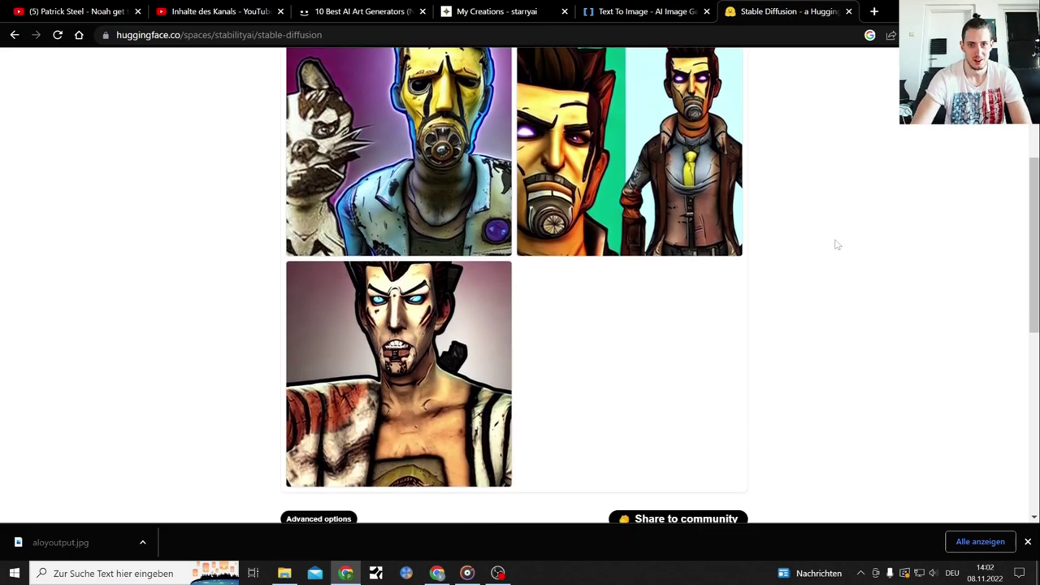
{"action": "scroll", "coordinate": [837, 243], "scroll_direction": "up", "scroll_amount": 1}
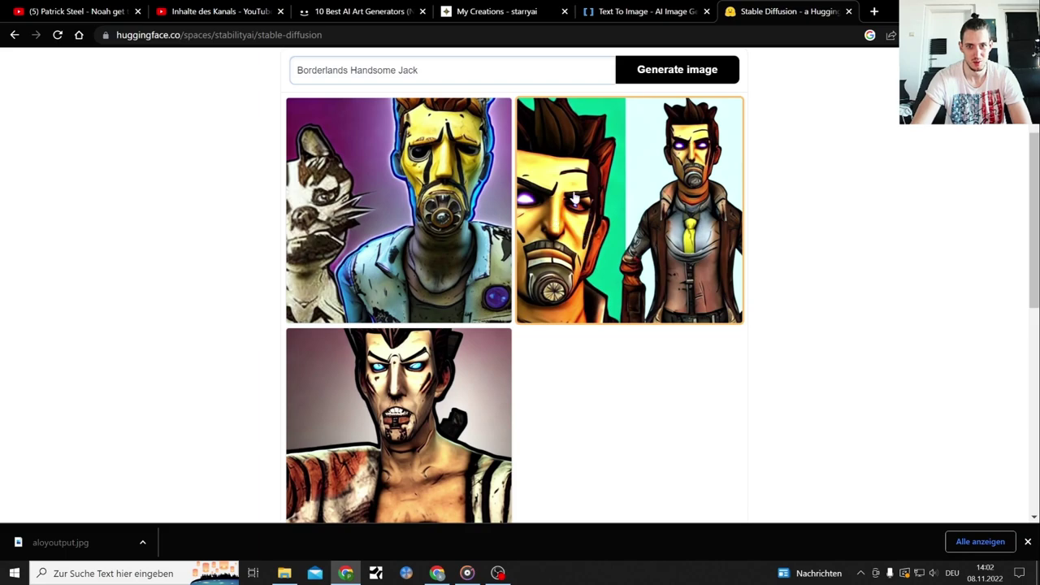
{"action": "scroll", "coordinate": [497, 191], "scroll_direction": "up", "scroll_amount": 2}
{"action": "left_click_drag", "start_coordinate": [415, 204], "coordinate": [350, 204]}
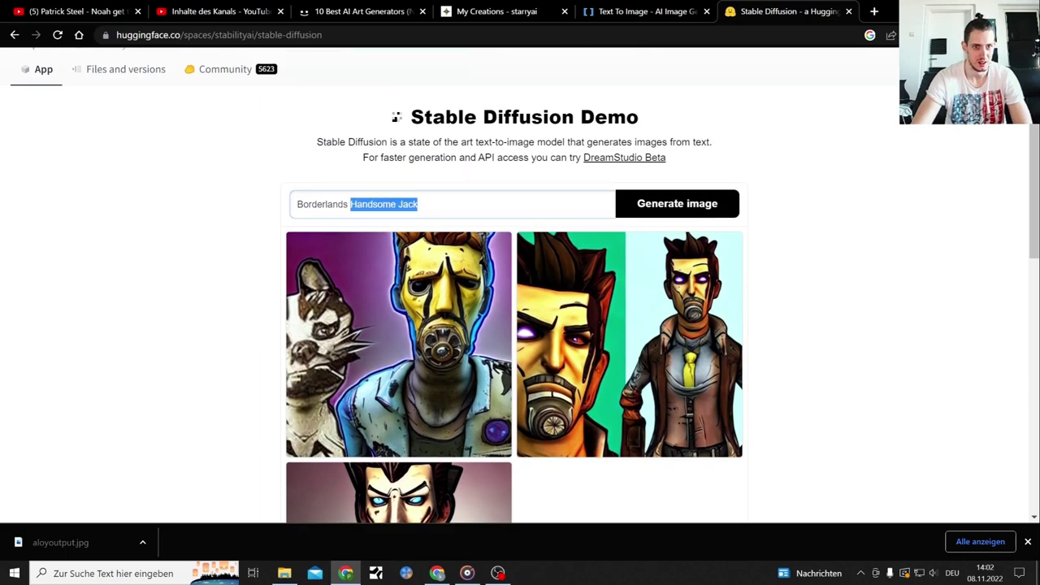
{"action": "key", "text": "BackSpace"}
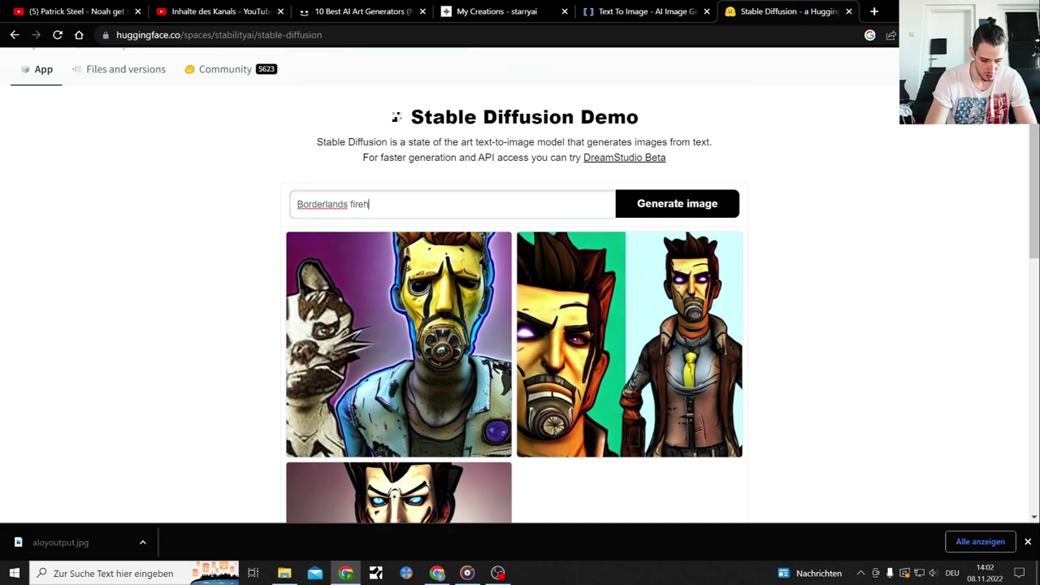
{"action": "type", "text": "firehawk"}
{"action": "key", "text": "Return"}
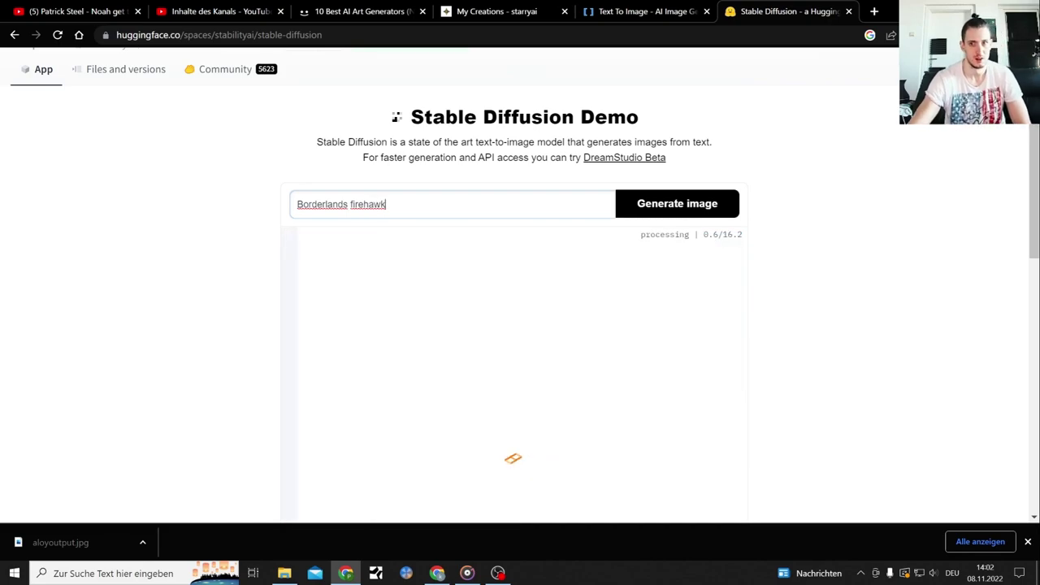
{"action": "left_click", "coordinate": [660, 8]}
{"action": "scroll", "coordinate": [795, 150], "scroll_direction": "down", "scroll_amount": 5}
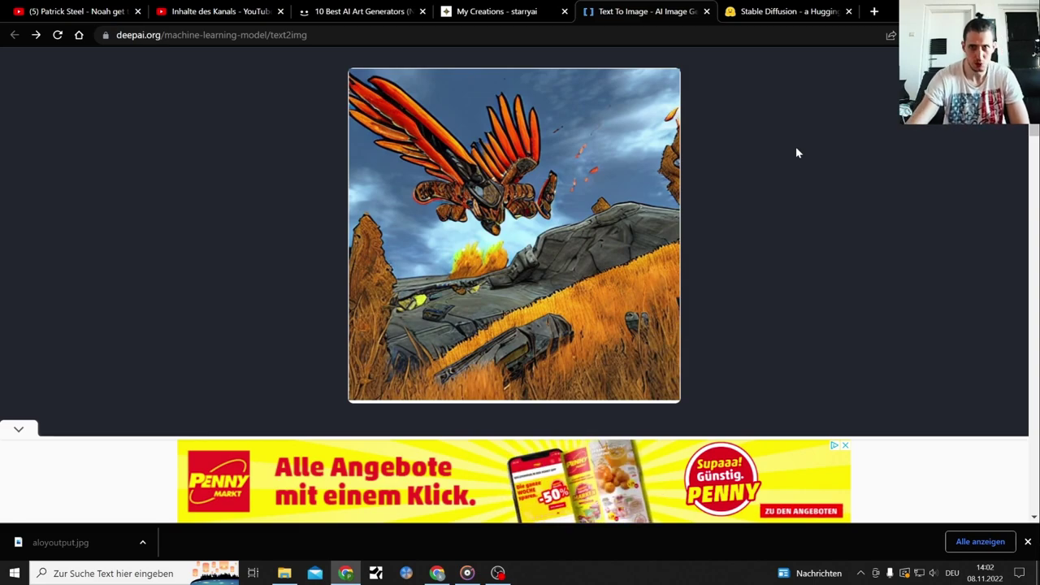
Check the queued 'Noah Get The Boat' starryai creation, then return to Stable Diffusion.
{"action": "left_click", "coordinate": [512, 11]}
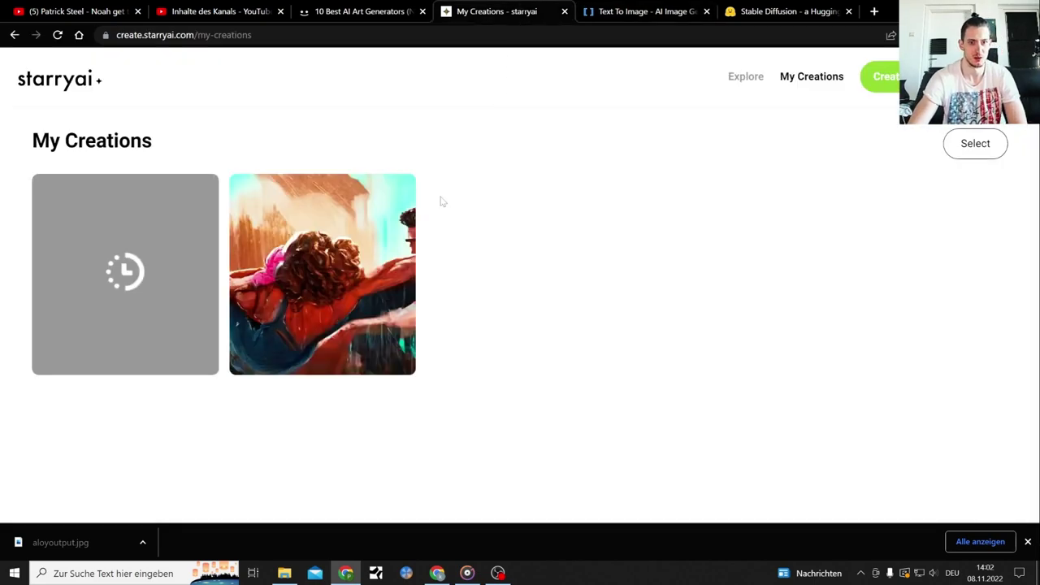
{"action": "left_click", "coordinate": [140, 276]}
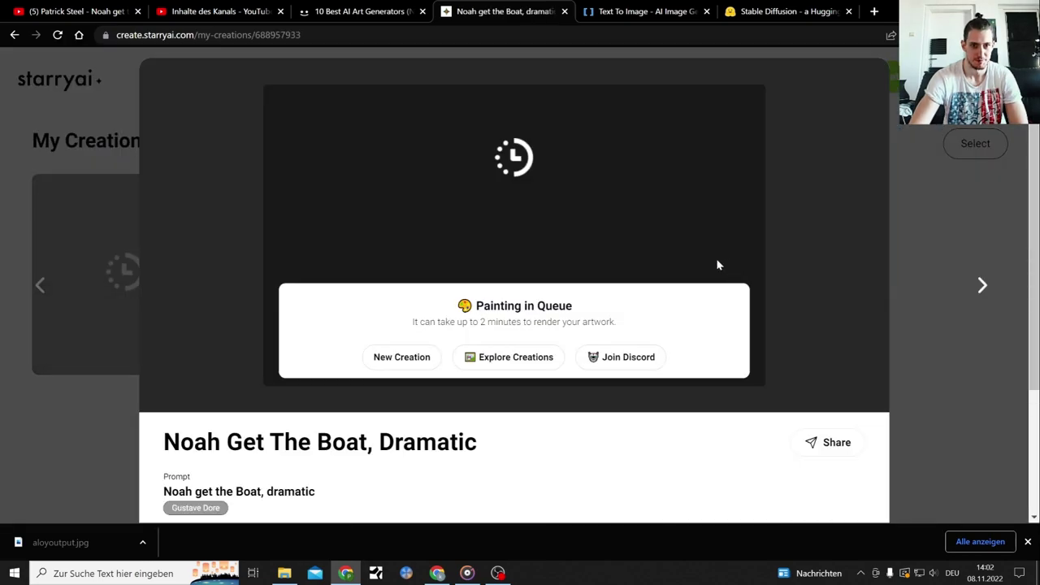
{"action": "key", "text": "Escape"}
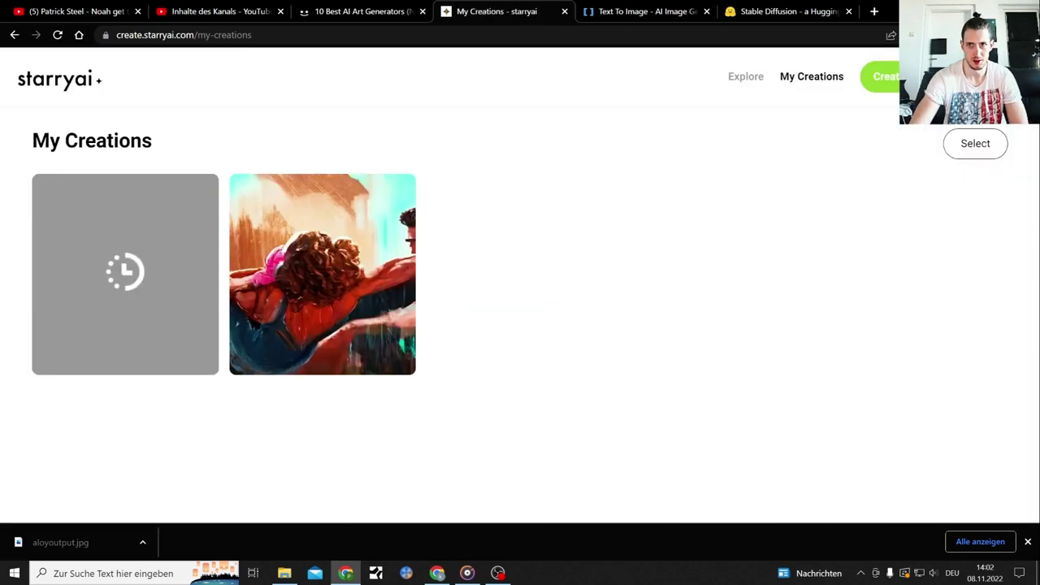
{"action": "left_click", "coordinate": [789, 10]}
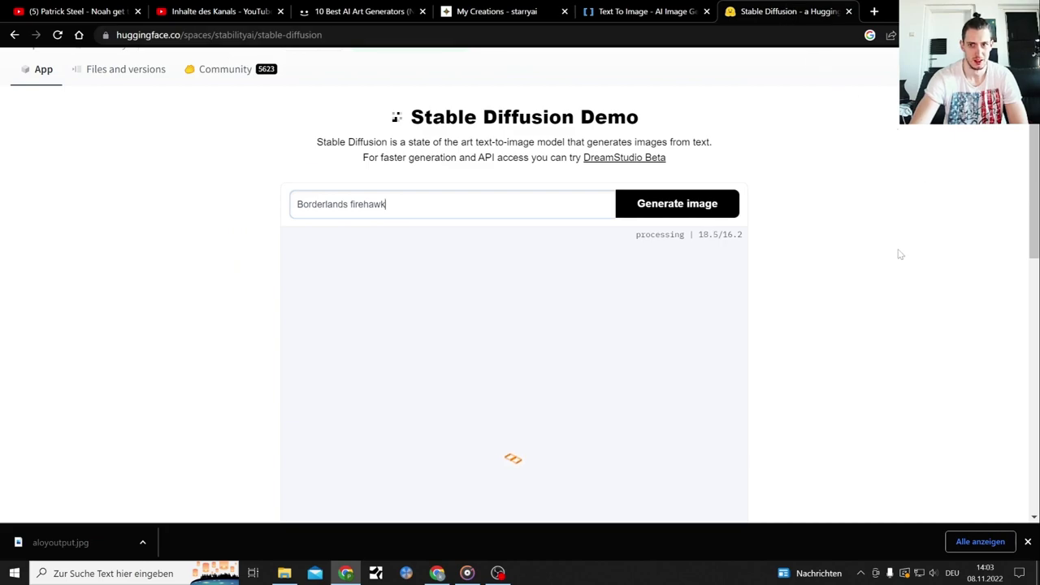
View each of the four Borderlands firehawk results enlarged, then open a new tab.
{"action": "scroll", "coordinate": [899, 254], "scroll_direction": "down", "scroll_amount": 3}
{"action": "scroll", "coordinate": [899, 252], "scroll_direction": "up", "scroll_amount": 1}
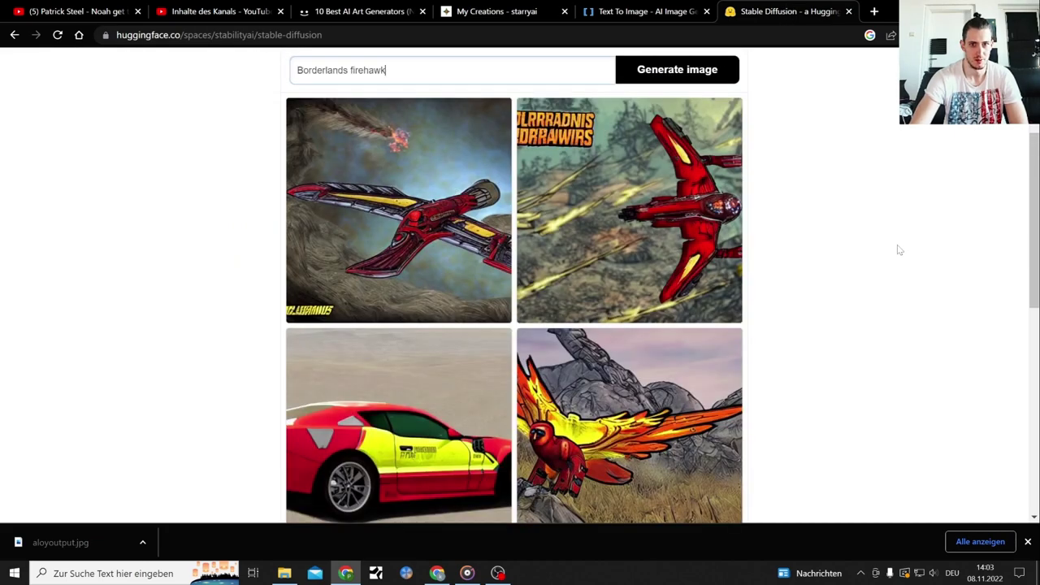
{"action": "scroll", "coordinate": [900, 250], "scroll_direction": "down", "scroll_amount": 1}
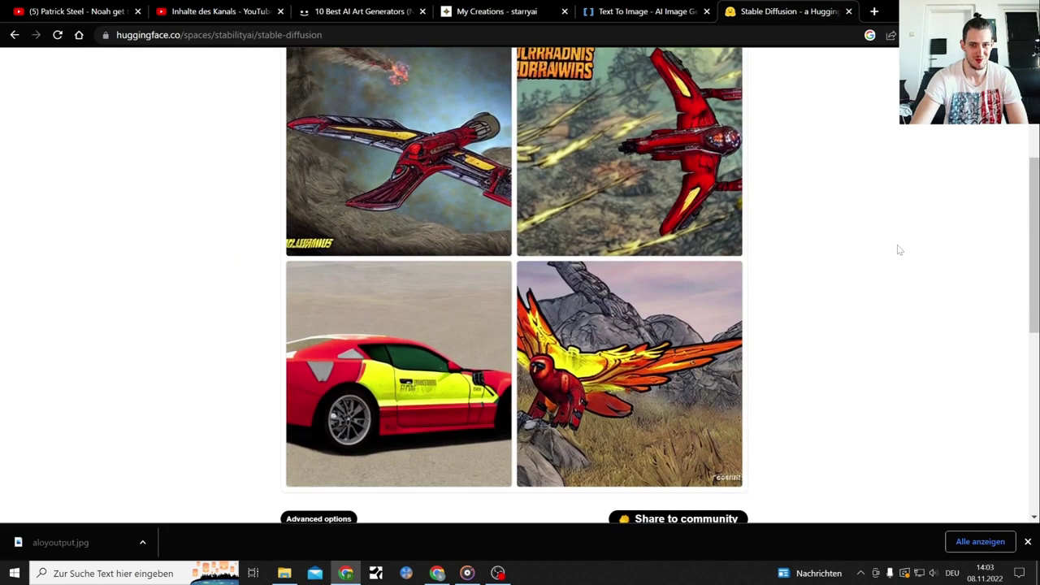
{"action": "scroll", "coordinate": [899, 250], "scroll_direction": "up", "scroll_amount": 1}
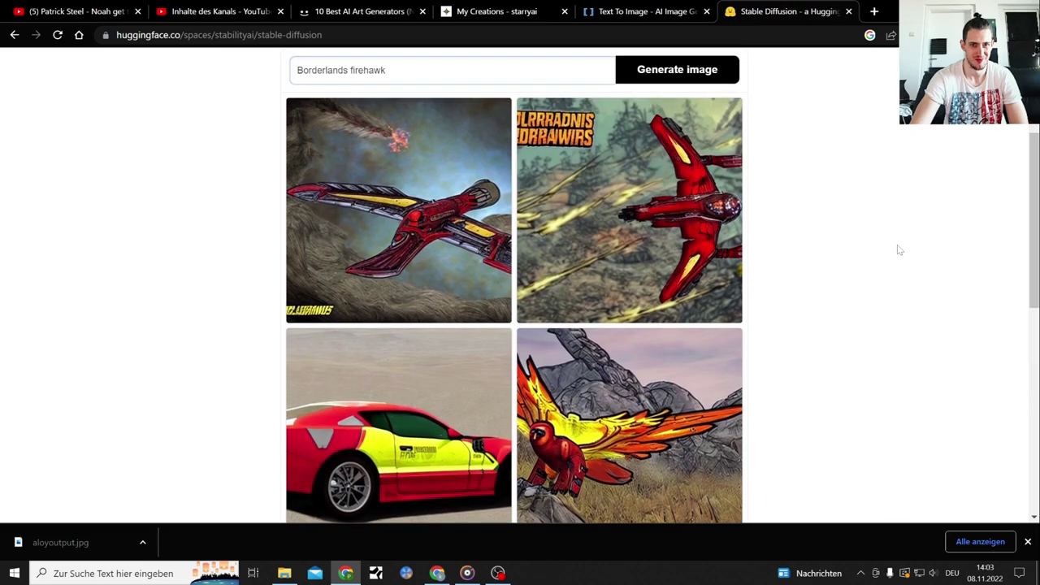
{"action": "left_click", "coordinate": [398, 162]}
{"action": "scroll", "coordinate": [648, 219], "scroll_direction": "up", "scroll_amount": 2}
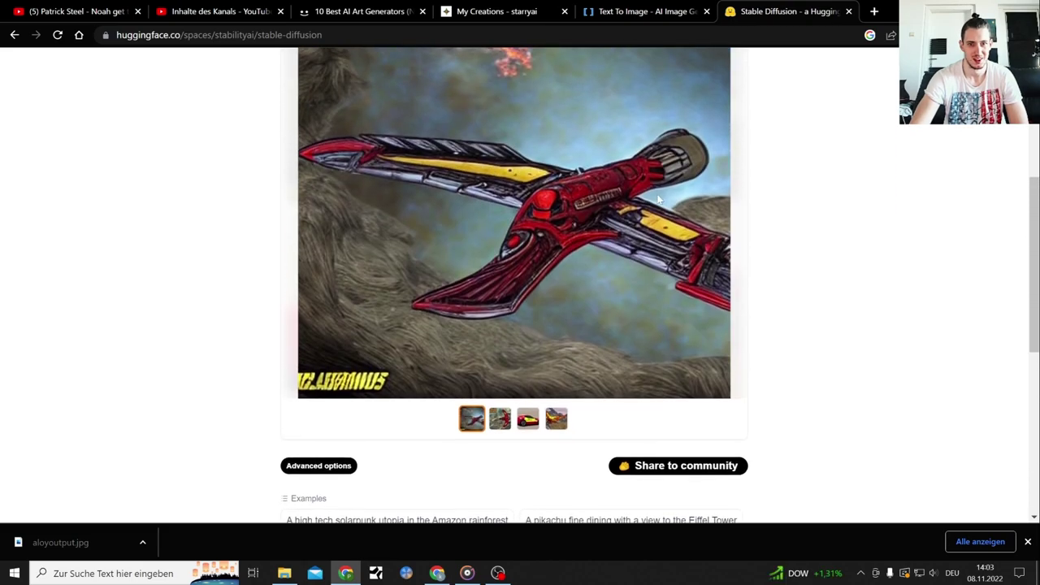
{"action": "scroll", "coordinate": [592, 213], "scroll_direction": "up", "scroll_amount": 1}
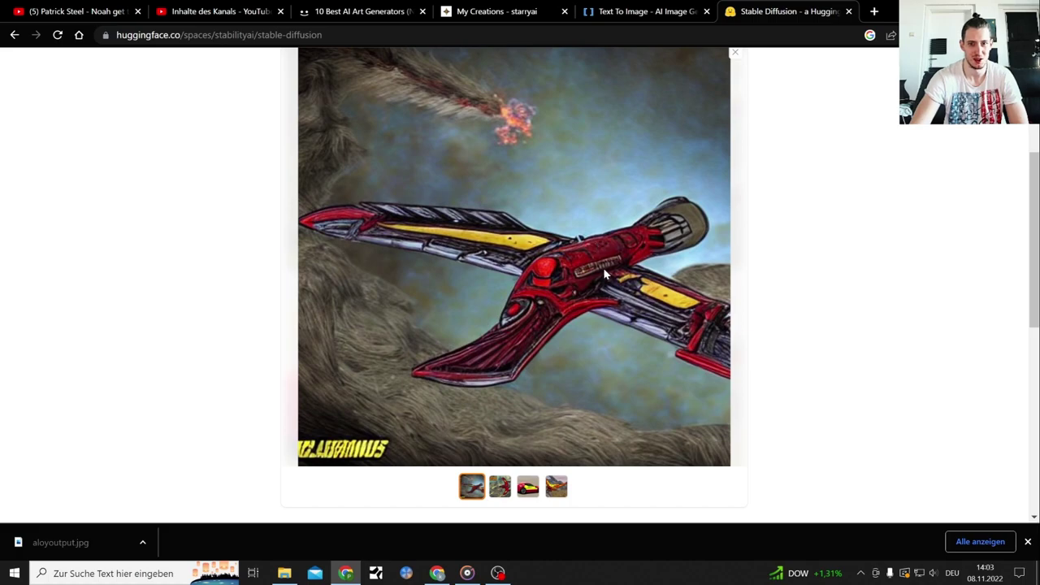
{"action": "left_click", "coordinate": [501, 484]}
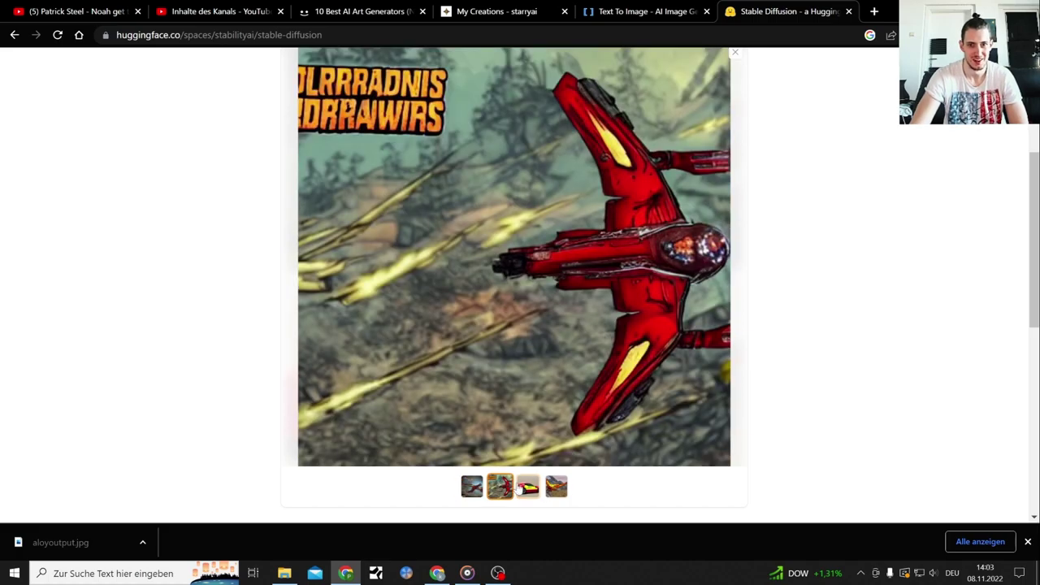
{"action": "left_click", "coordinate": [524, 486]}
{"action": "left_click", "coordinate": [648, 432]}
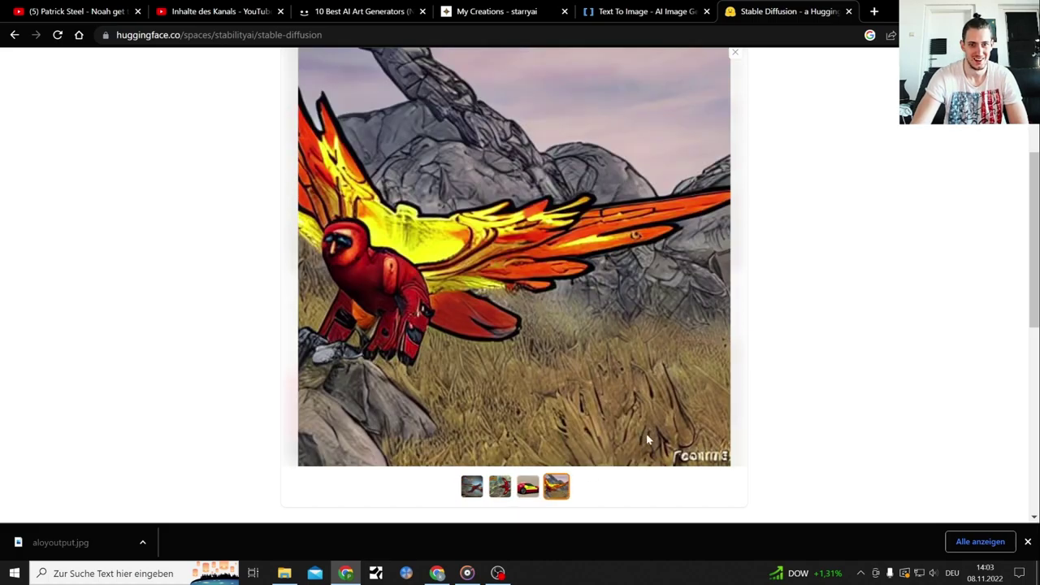
{"action": "scroll", "coordinate": [651, 438], "scroll_direction": "up", "scroll_amount": 1}
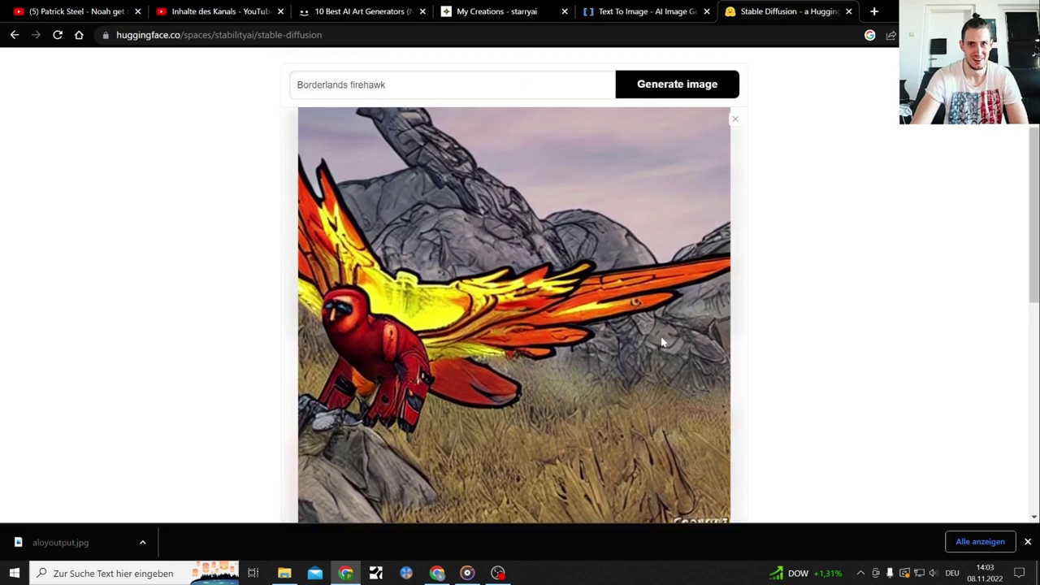
{"action": "left_click", "coordinate": [874, 11]}
Search Google for 'borderlands firehawk' and look through the results.
{"action": "type", "text": "borderland"}
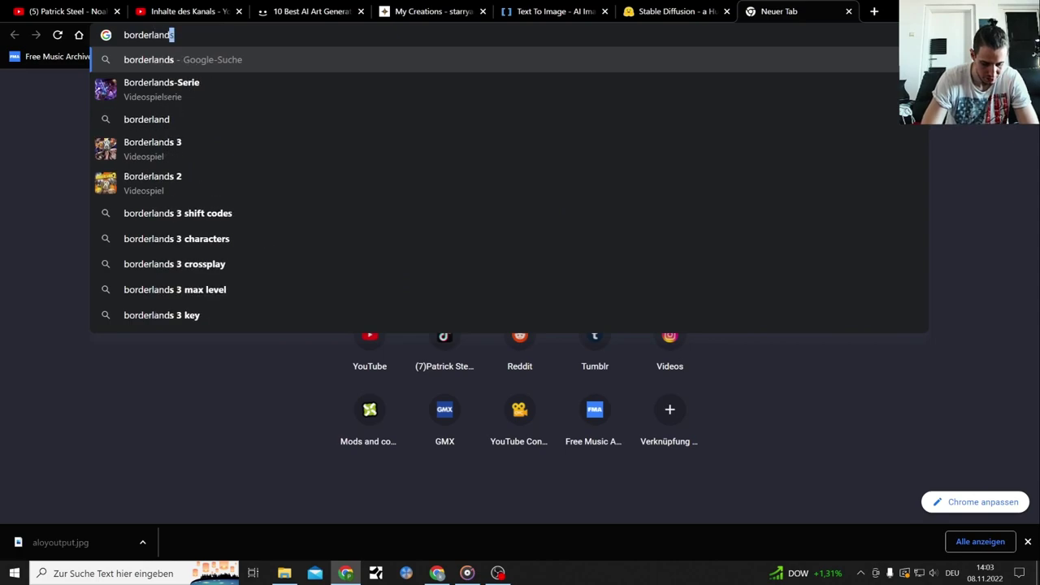
{"action": "type", "text": "s fire"}
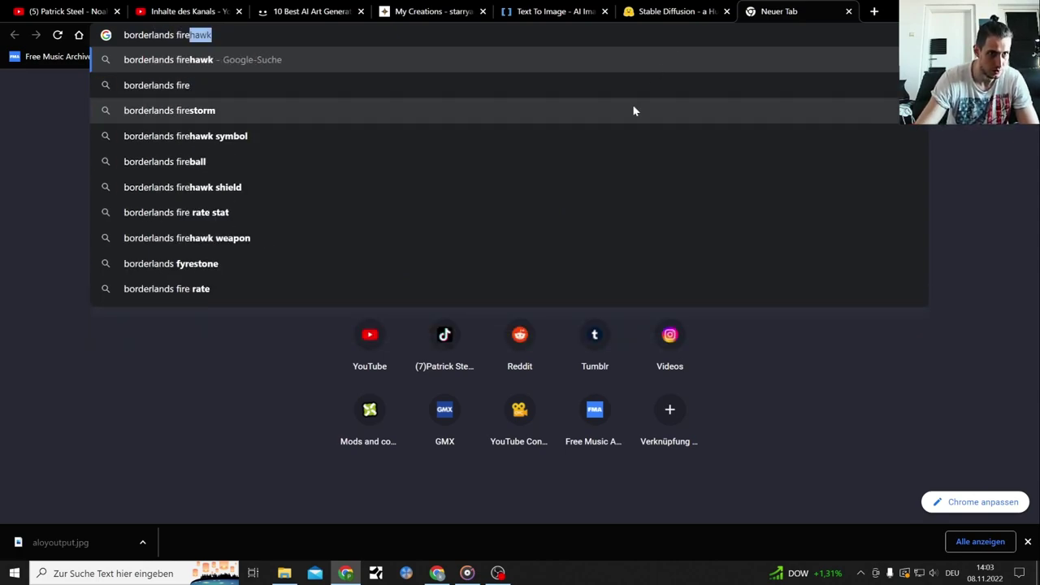
{"action": "left_click", "coordinate": [260, 136]}
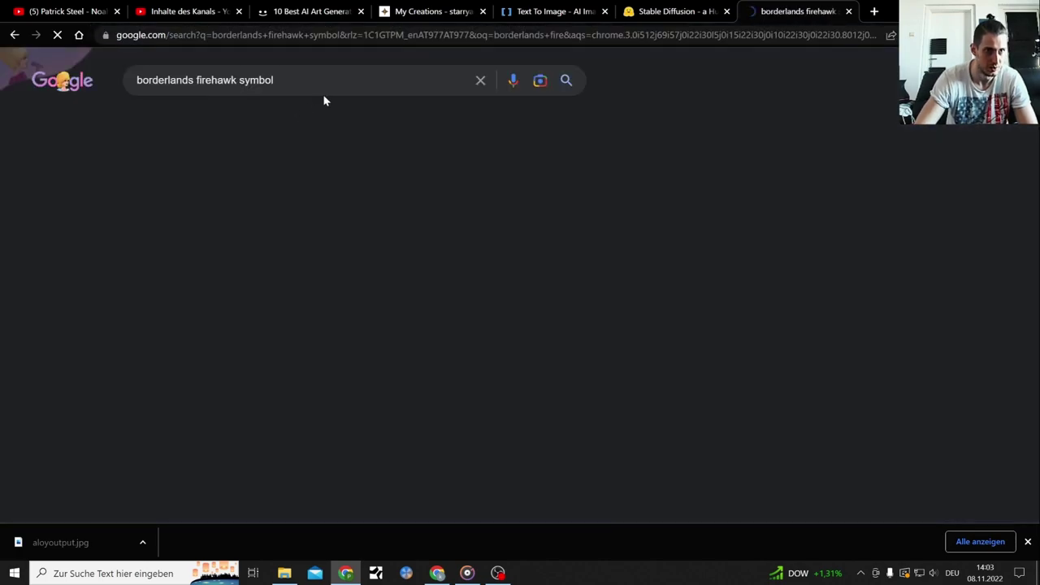
{"action": "double_click", "coordinate": [264, 80]}
{"action": "key", "text": "BackSpace"}
{"action": "key", "text": "Return"}
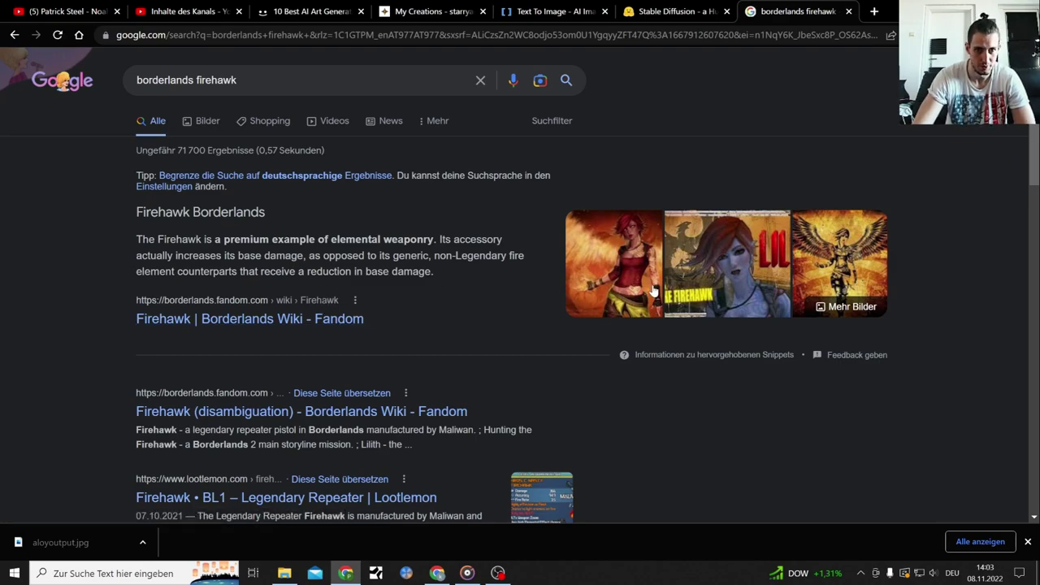
{"action": "scroll", "coordinate": [532, 289], "scroll_direction": "down", "scroll_amount": 3}
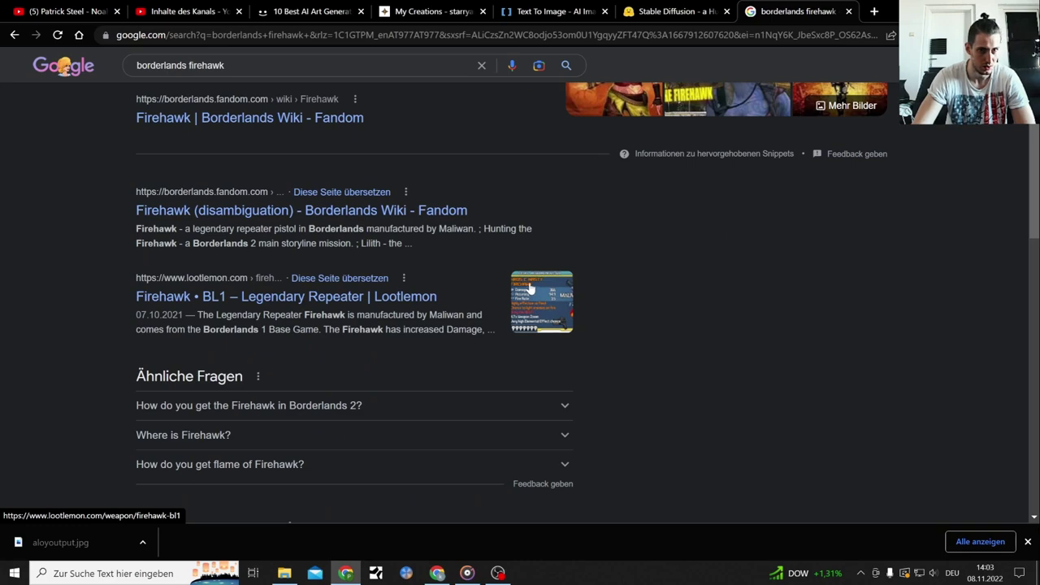
{"action": "scroll", "coordinate": [529, 288], "scroll_direction": "down", "scroll_amount": 5}
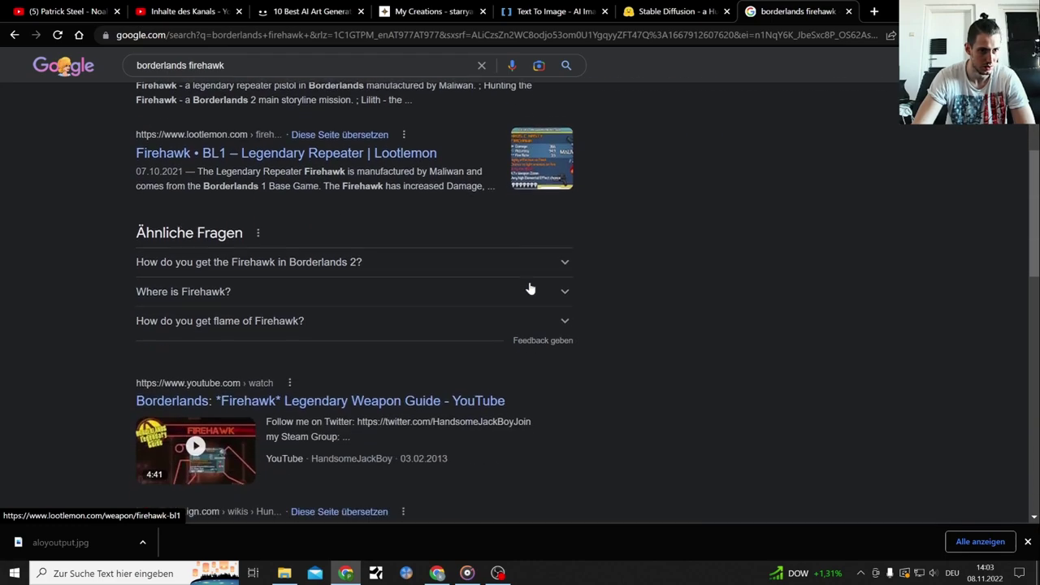
{"action": "scroll", "coordinate": [529, 284], "scroll_direction": "up", "scroll_amount": 2}
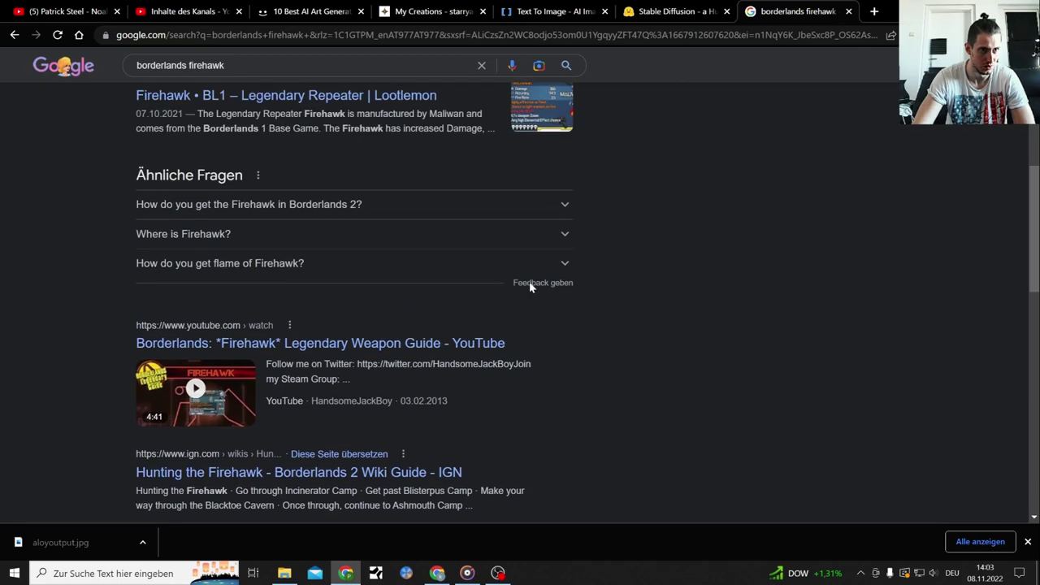
{"action": "scroll", "coordinate": [522, 284], "scroll_direction": "down", "scroll_amount": 3}
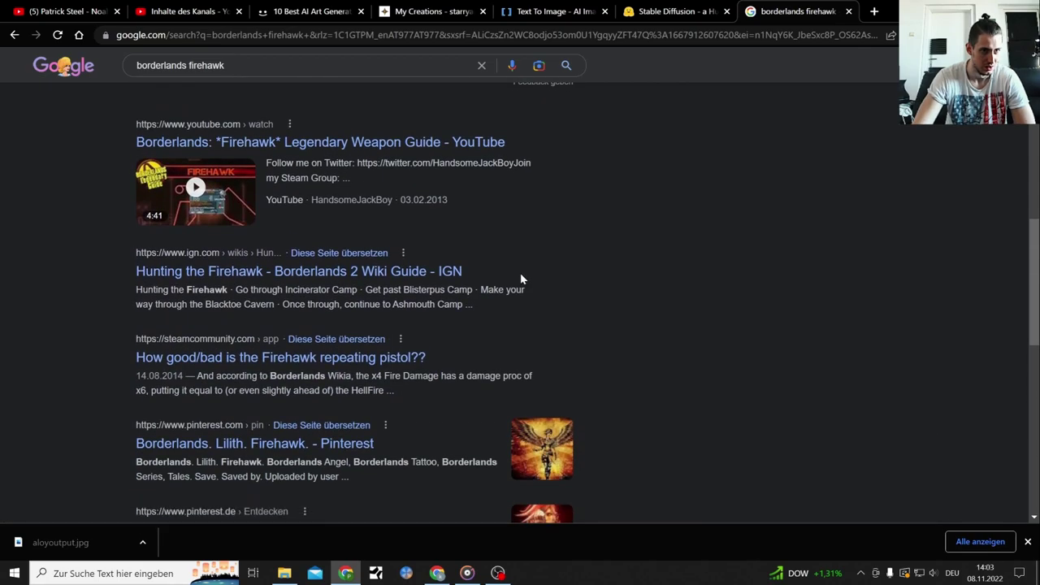
{"action": "scroll", "coordinate": [521, 280], "scroll_direction": "up", "scroll_amount": 5}
{"action": "scroll", "coordinate": [520, 279], "scroll_direction": "up", "scroll_amount": 4}
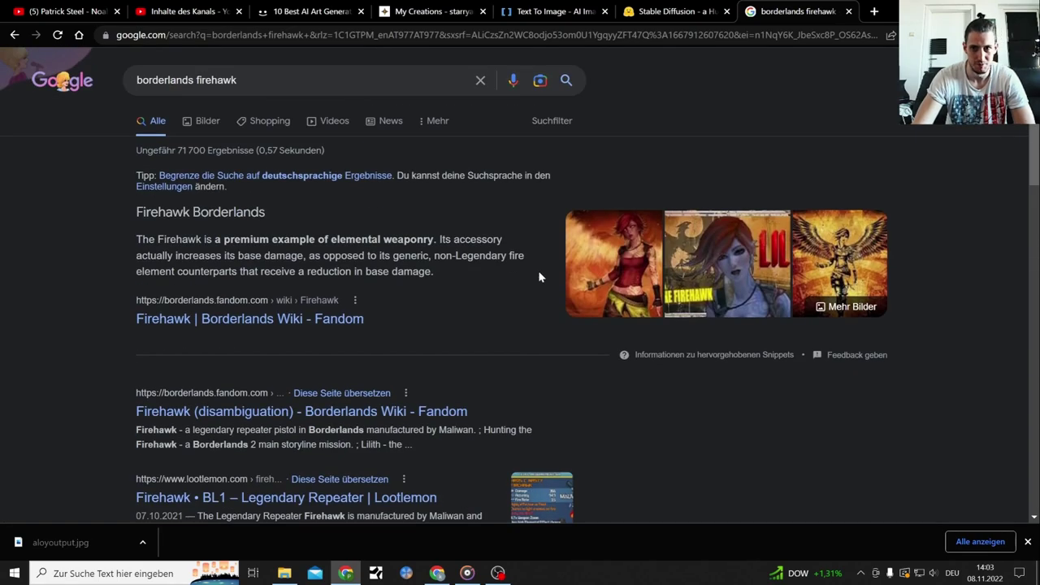
Open the Lilith image's video and copy 'Lilith the Firehawk' from its title.
{"action": "left_click", "coordinate": [735, 286]}
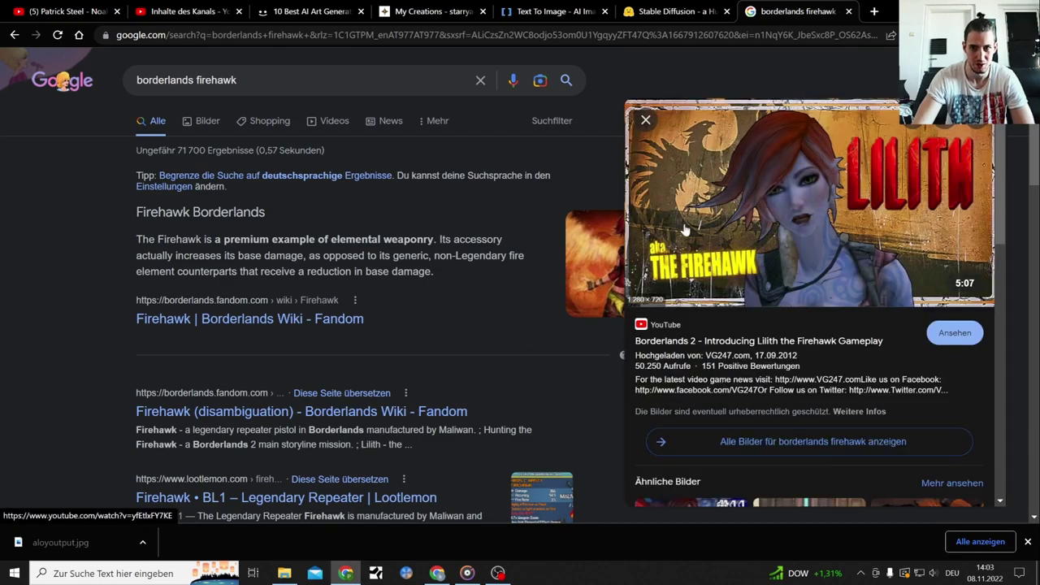
{"action": "left_click", "coordinate": [765, 225]}
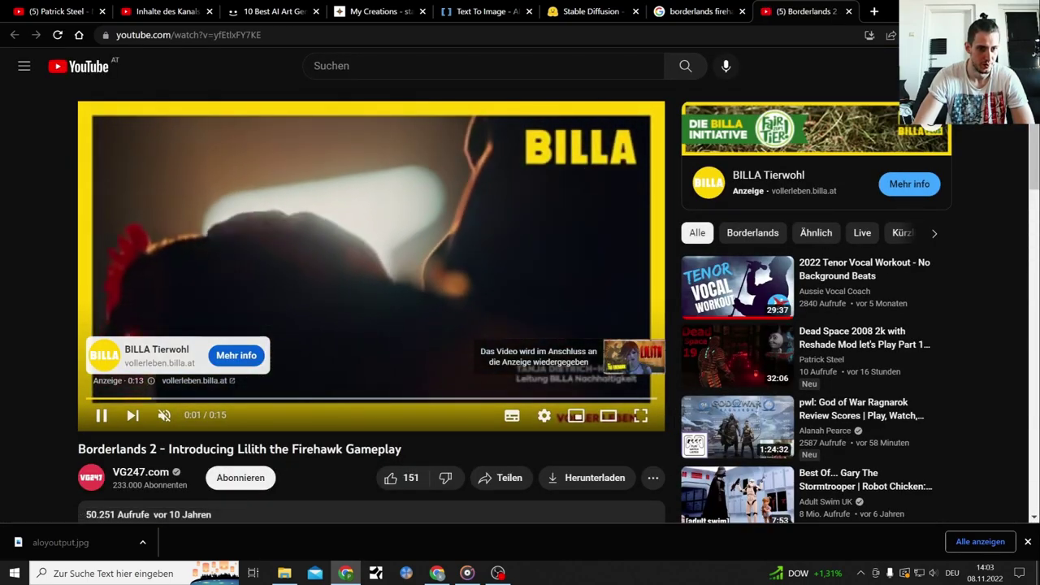
{"action": "left_click_drag", "start_coordinate": [238, 449], "coordinate": [342, 449]}
{"action": "right_click", "coordinate": [250, 447]}
{"action": "left_click", "coordinate": [276, 344]}
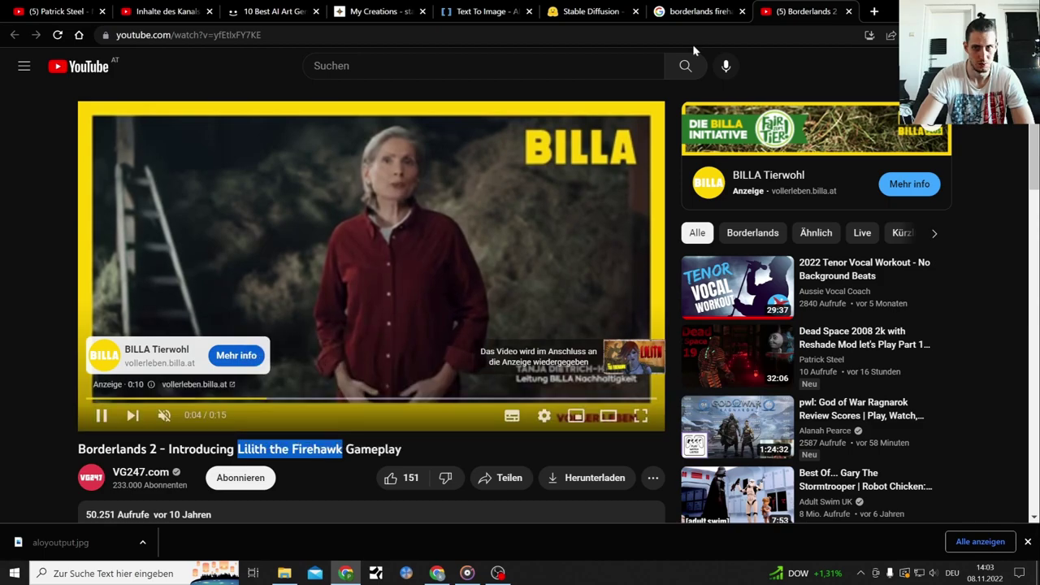
Close the YouTube and Google search tabs to return to the Stable Diffusion prompt.
{"action": "left_click", "coordinate": [849, 11]}
{"action": "left_click", "coordinate": [849, 12]}
{"action": "left_click", "coordinate": [387, 85]}
Change the Stable Diffusion prompt to 'Borderlands Lilith the Firehawk' and start generating.
{"action": "key", "text": "BackSpace"}
{"action": "key", "text": "BackSpace"}
{"action": "key", "text": "BackSpace"}
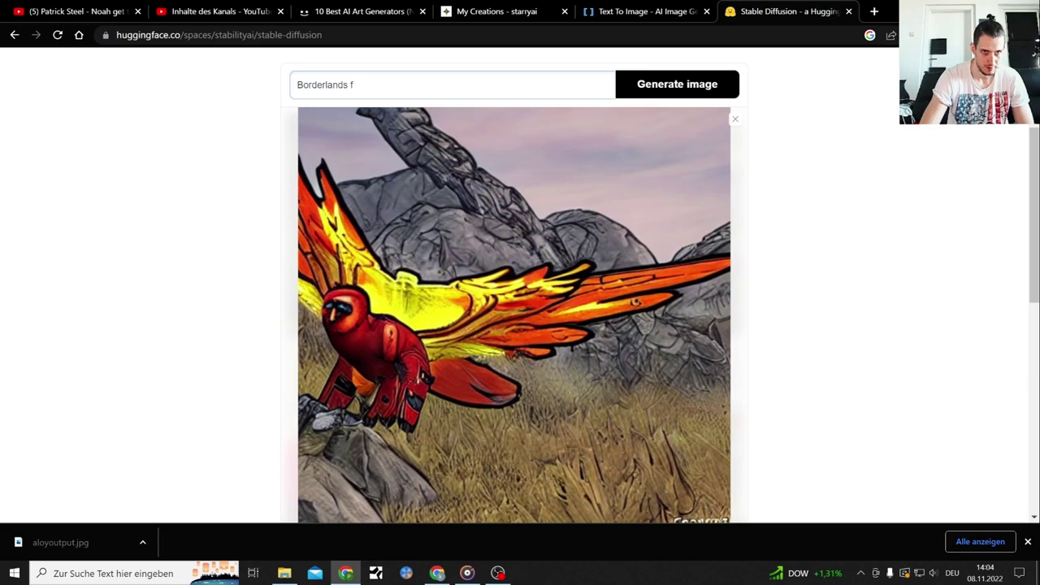
{"action": "key", "text": "BackSpace"}
{"action": "type", "text": "Lilith the Firehawk"}
{"action": "key", "text": "Return"}
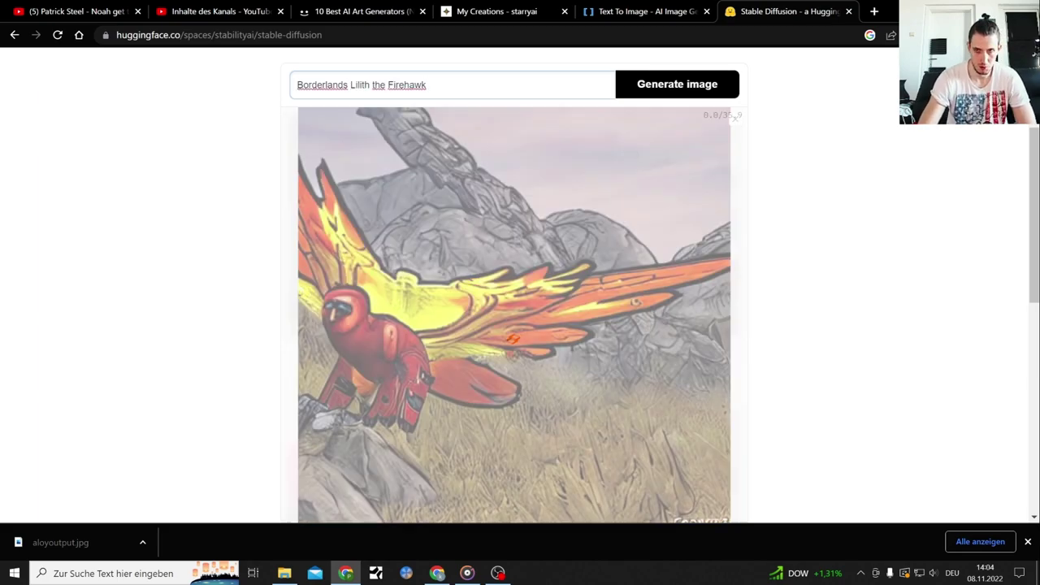
Replace 'Firehawk' in DeepAI's prompt with the pasted 'Lilith the Firehawk' and generate.
{"action": "left_click", "coordinate": [605, 8]}
{"action": "scroll", "coordinate": [553, 235], "scroll_direction": "up", "scroll_amount": 5}
{"action": "left_click_drag", "start_coordinate": [463, 170], "coordinate": [417, 170]}
{"action": "key", "text": "BackSpace"}
{"action": "key", "text": "ctrl+v"}
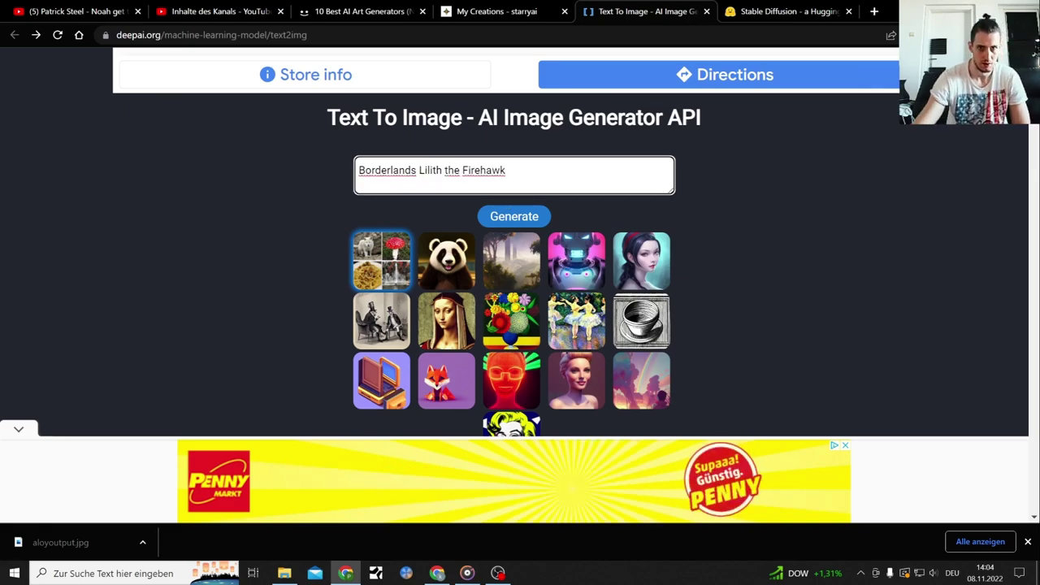
{"action": "left_click", "coordinate": [529, 218]}
Check starryai and Stable Diffusion progress, then view DeepAI's red-suited Lilith render.
{"action": "left_click", "coordinate": [494, 11]}
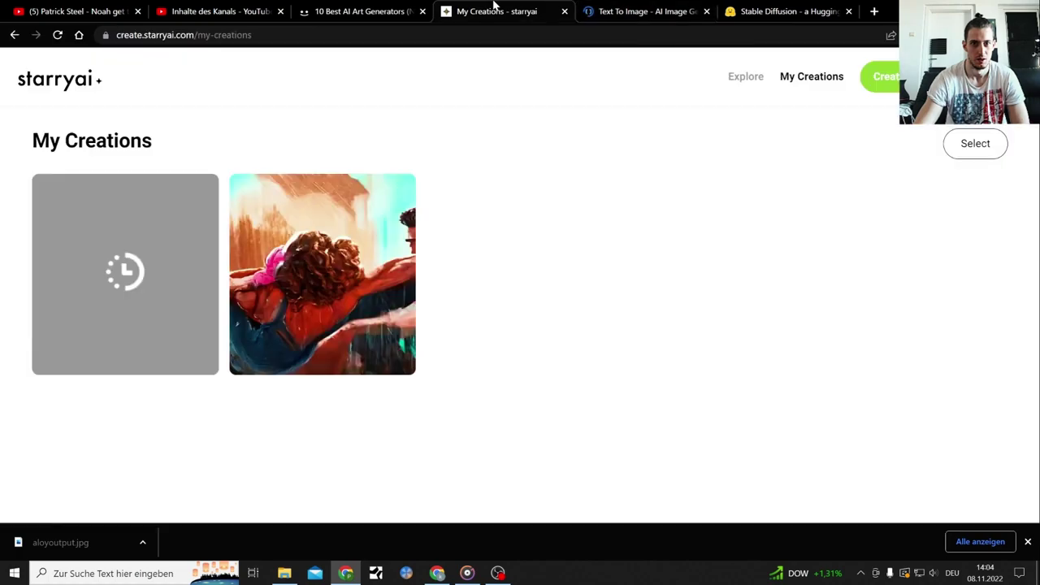
{"action": "left_click", "coordinate": [640, 11]}
{"action": "scroll", "coordinate": [734, 202], "scroll_direction": "down", "scroll_amount": 4}
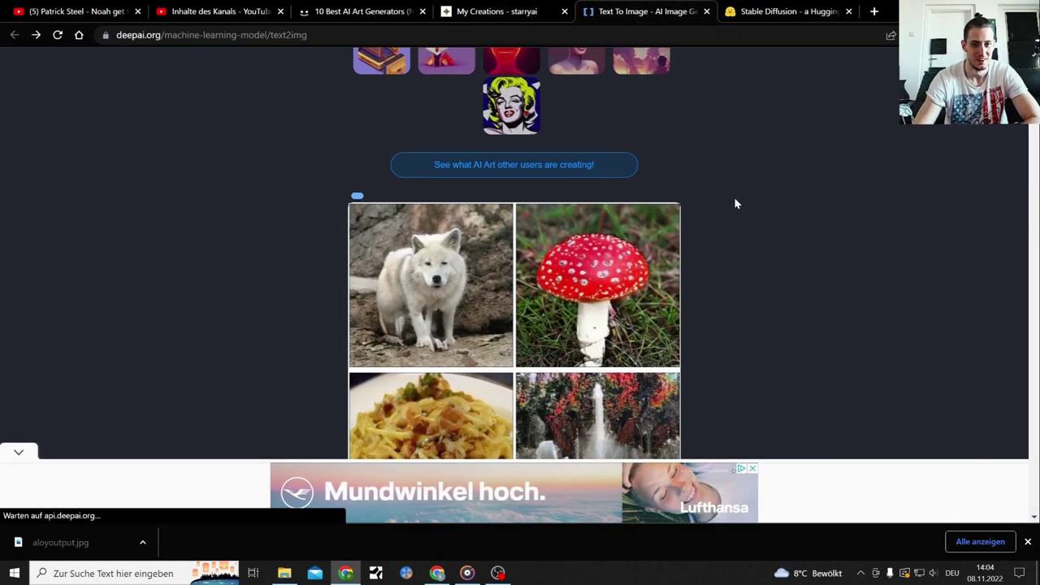
{"action": "left_click", "coordinate": [751, 11]}
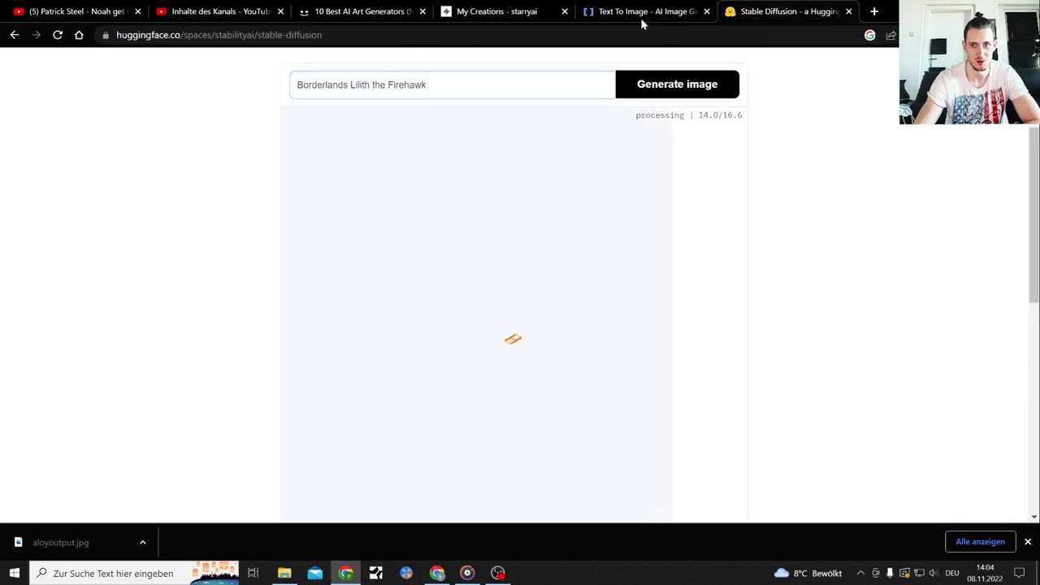
{"action": "mouse_move", "coordinate": [640, 7]}
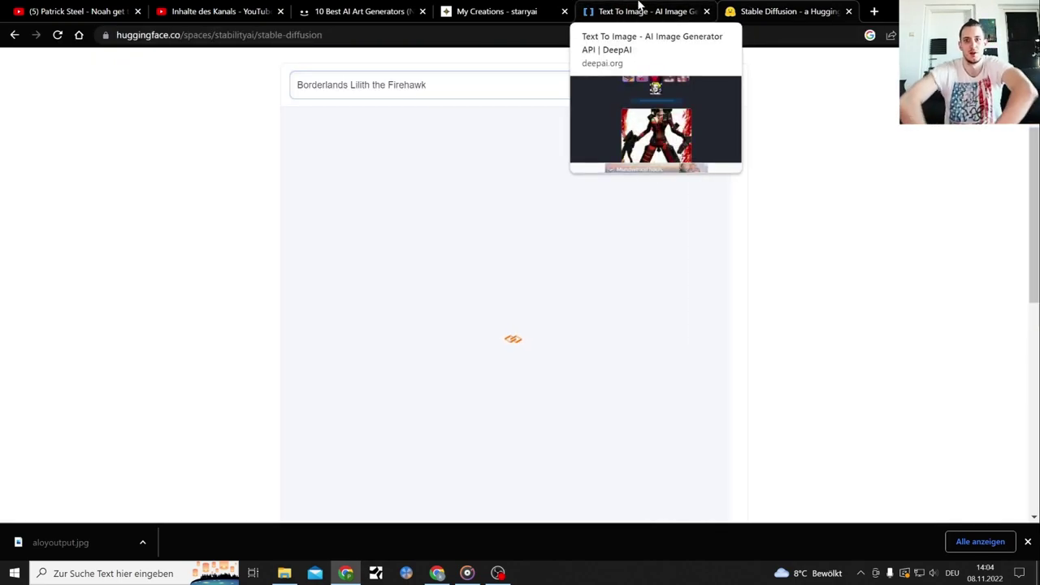
{"action": "left_click", "coordinate": [639, 8]}
{"action": "scroll", "coordinate": [793, 263], "scroll_direction": "down", "scroll_amount": 2}
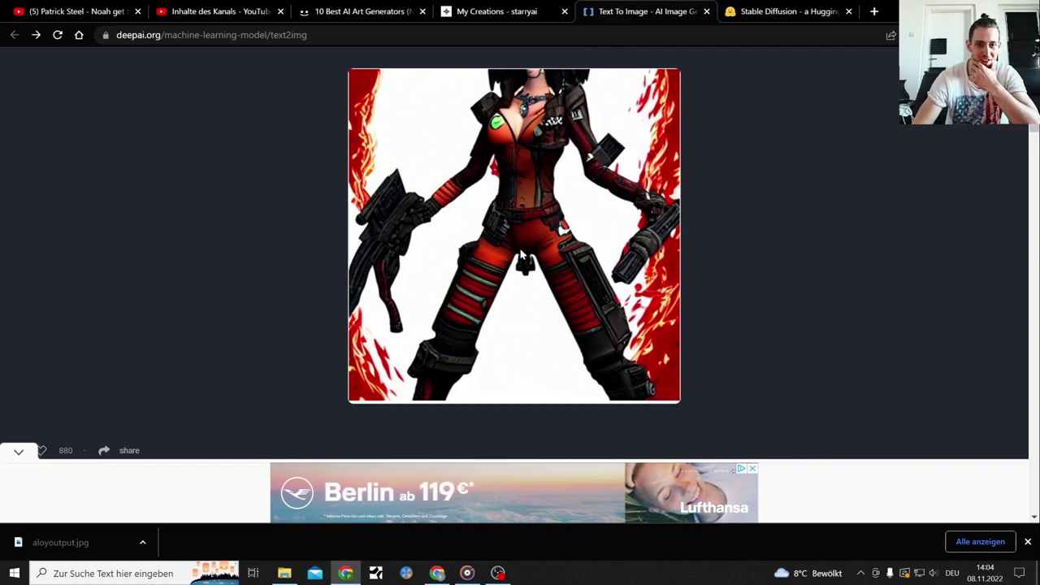
Browse the four Stable Diffusion Lilith images, enlarging the third, second and first in turn.
{"action": "scroll", "coordinate": [817, 321], "scroll_direction": "up", "scroll_amount": 1}
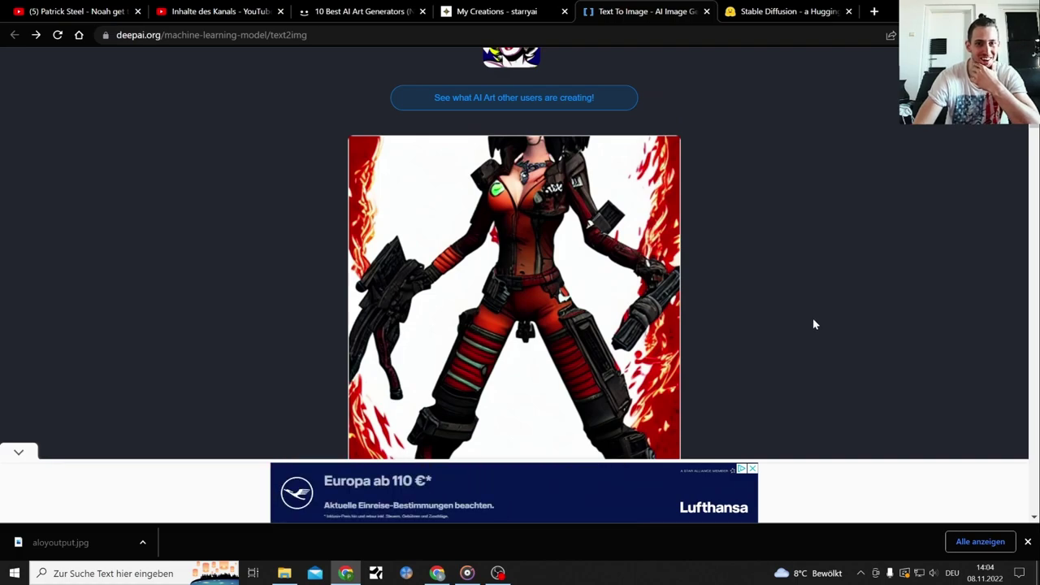
{"action": "scroll", "coordinate": [815, 324], "scroll_direction": "up", "scroll_amount": 4}
{"action": "left_click", "coordinate": [810, 10]}
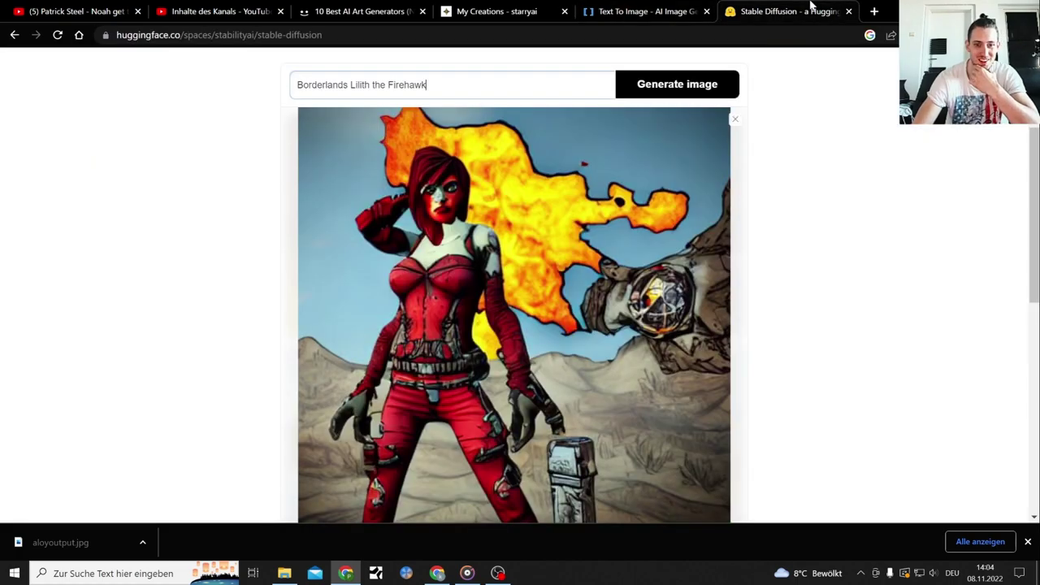
{"action": "scroll", "coordinate": [854, 150], "scroll_direction": "down", "scroll_amount": 3}
{"action": "scroll", "coordinate": [707, 288], "scroll_direction": "up", "scroll_amount": 3}
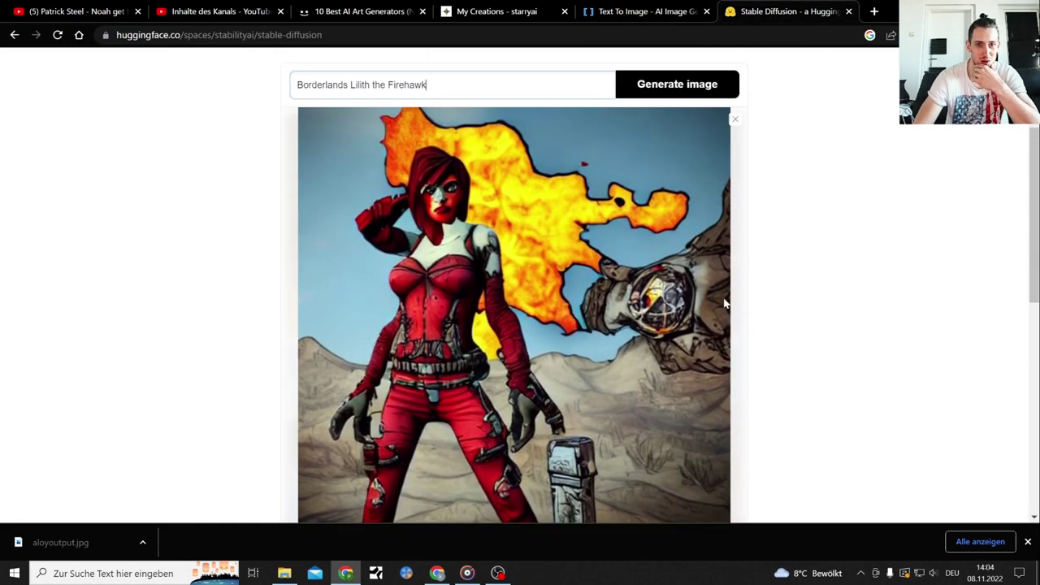
{"action": "scroll", "coordinate": [723, 302], "scroll_direction": "down", "scroll_amount": 1}
{"action": "left_click", "coordinate": [528, 486]}
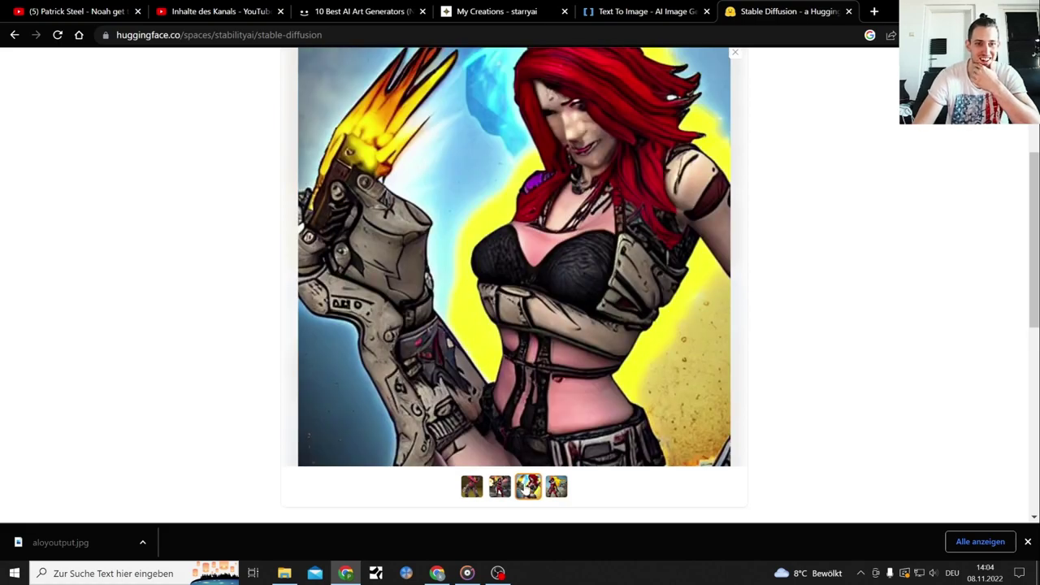
{"action": "left_click", "coordinate": [500, 486]}
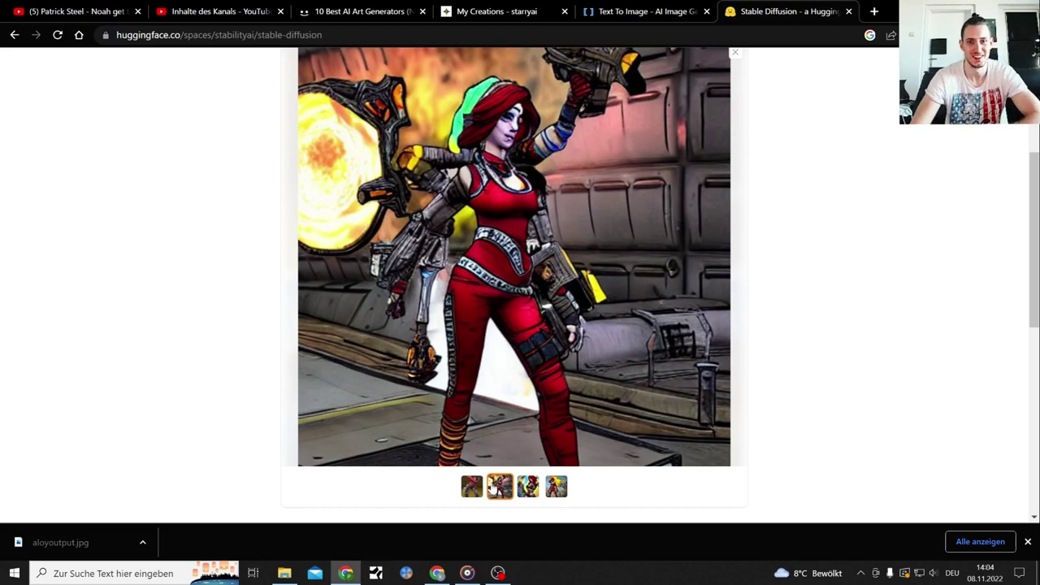
{"action": "left_click", "coordinate": [472, 485]}
{"action": "scroll", "coordinate": [681, 393], "scroll_direction": "up", "scroll_amount": 1}
{"action": "scroll", "coordinate": [681, 394], "scroll_direction": "up", "scroll_amount": 1}
{"action": "scroll", "coordinate": [681, 393], "scroll_direction": "down", "scroll_amount": 2}
{"action": "scroll", "coordinate": [681, 393], "scroll_direction": "up", "scroll_amount": 3}
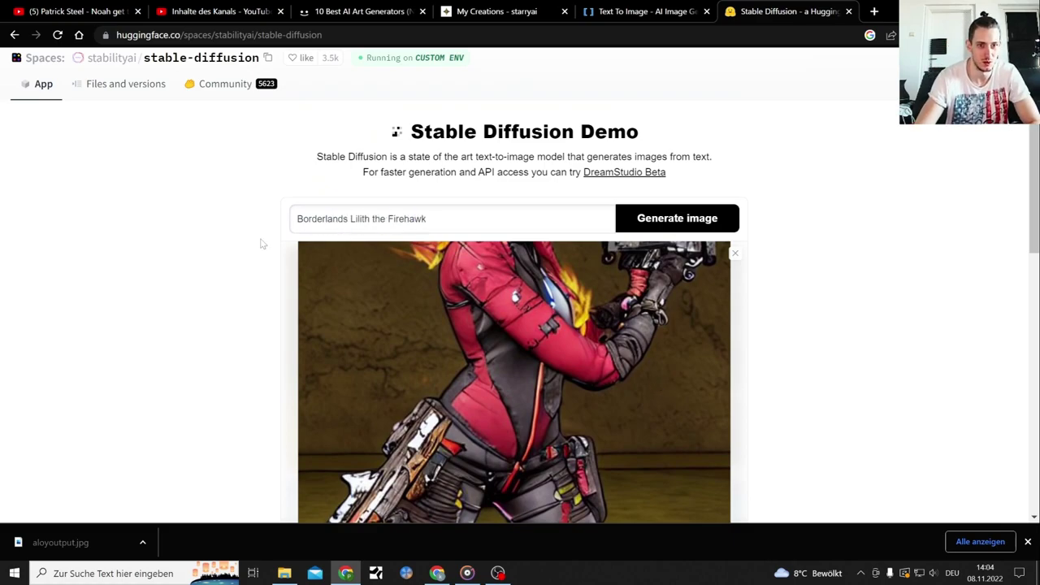
Replace DeepAI's prompt with 'Kratos God of snacks' and generate an image.
{"action": "left_click", "coordinate": [642, 11]}
{"action": "left_click_drag", "start_coordinate": [509, 104], "coordinate": [337, 106]}
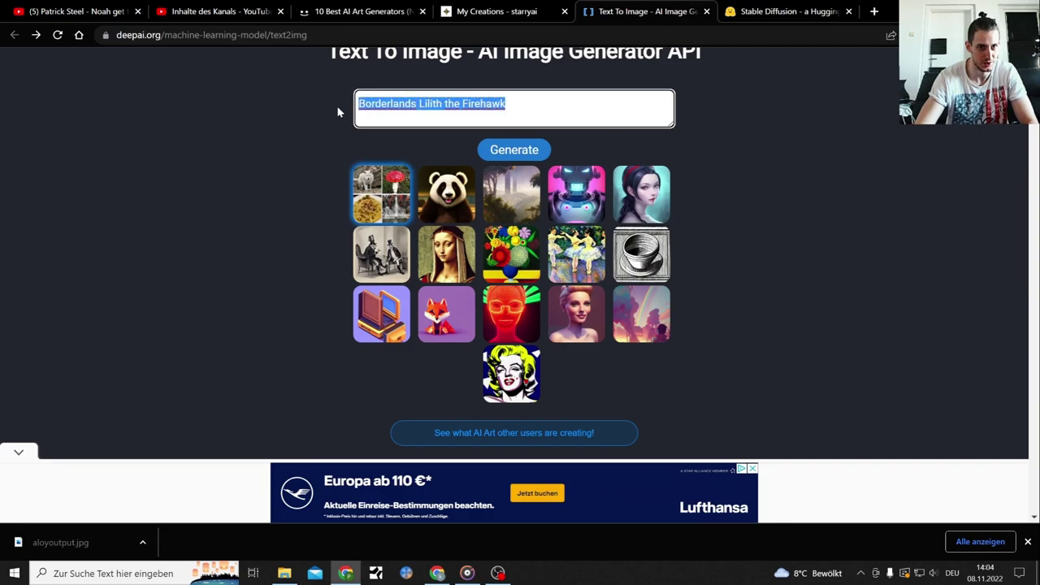
{"action": "key", "text": "BackSpace"}
{"action": "type", "text": "Kra"}
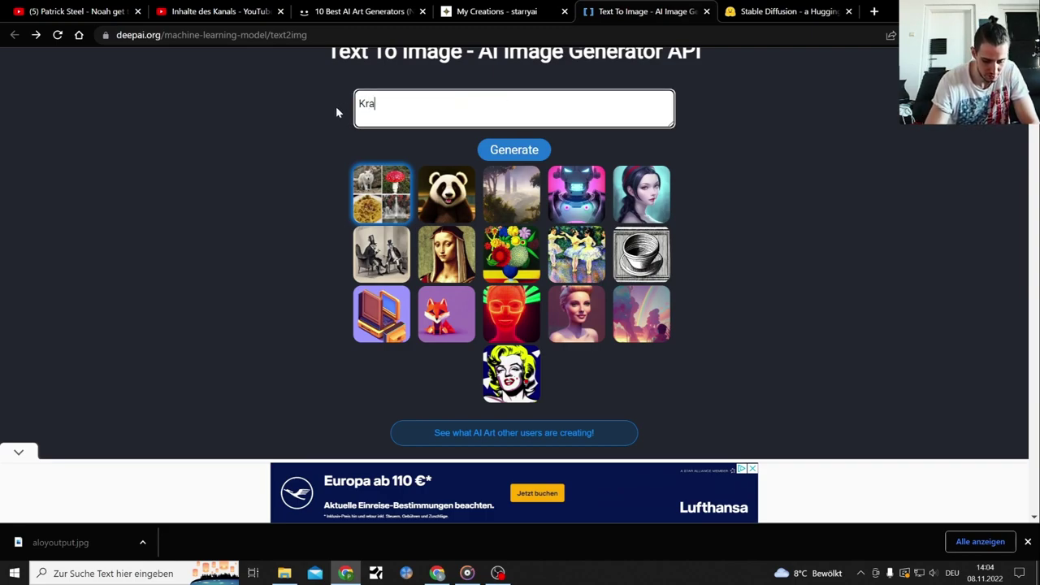
{"action": "type", "text": "tos Go"}
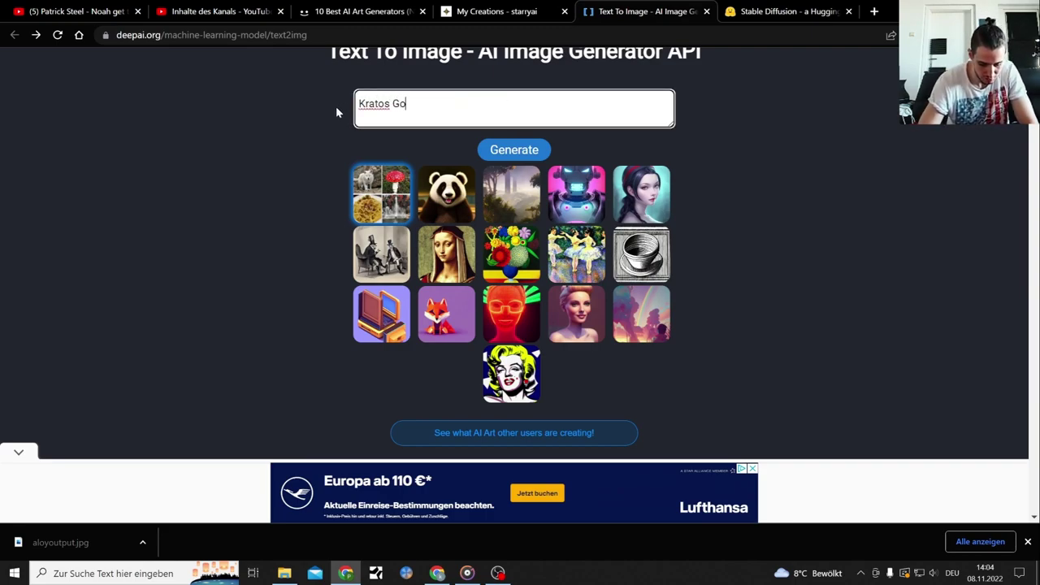
{"action": "type", "text": "d of sn"}
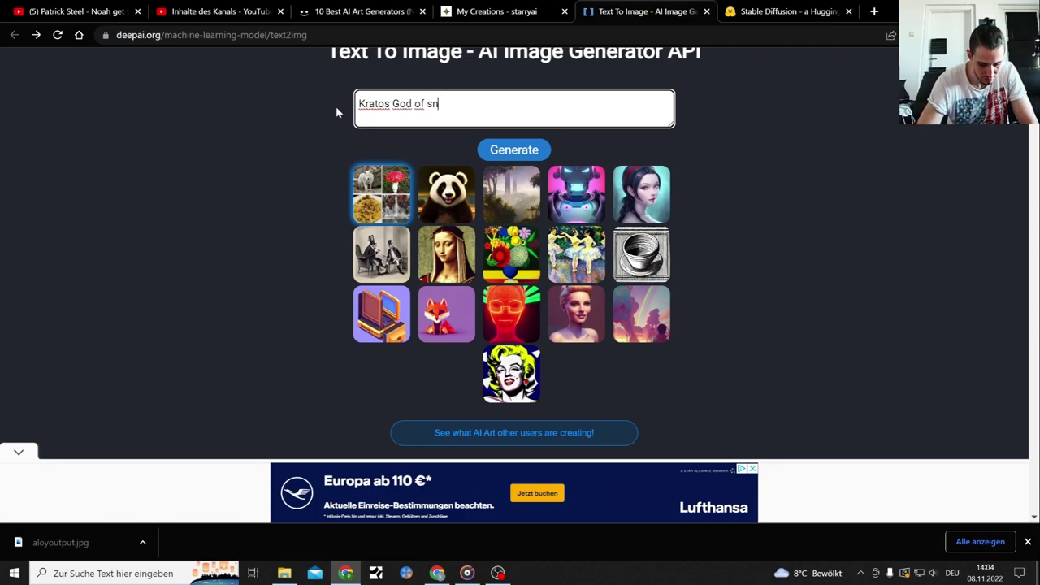
{"action": "type", "text": "acks"}
{"action": "key", "text": "Return"}
{"action": "scroll", "coordinate": [287, 239], "scroll_direction": "down", "scroll_amount": 2}
{"action": "scroll", "coordinate": [286, 228], "scroll_direction": "down", "scroll_amount": 6}
{"action": "scroll", "coordinate": [286, 226], "scroll_direction": "up", "scroll_amount": 8}
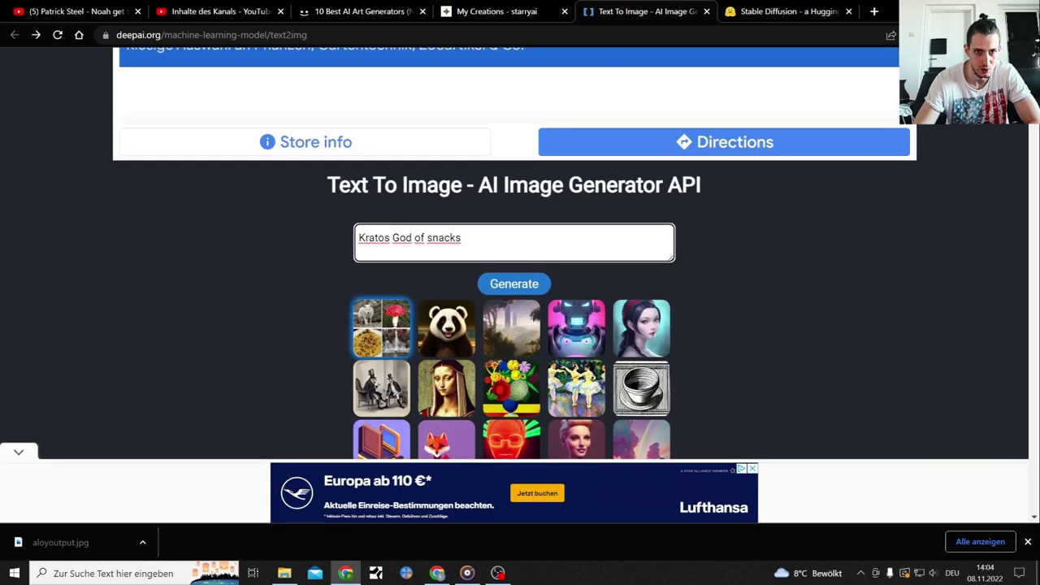
{"action": "left_click", "coordinate": [515, 283]}
Check the queued 'Noah Get The Boat, Dramatic' creation in starryai, then dismiss it.
{"action": "left_click", "coordinate": [484, 12]}
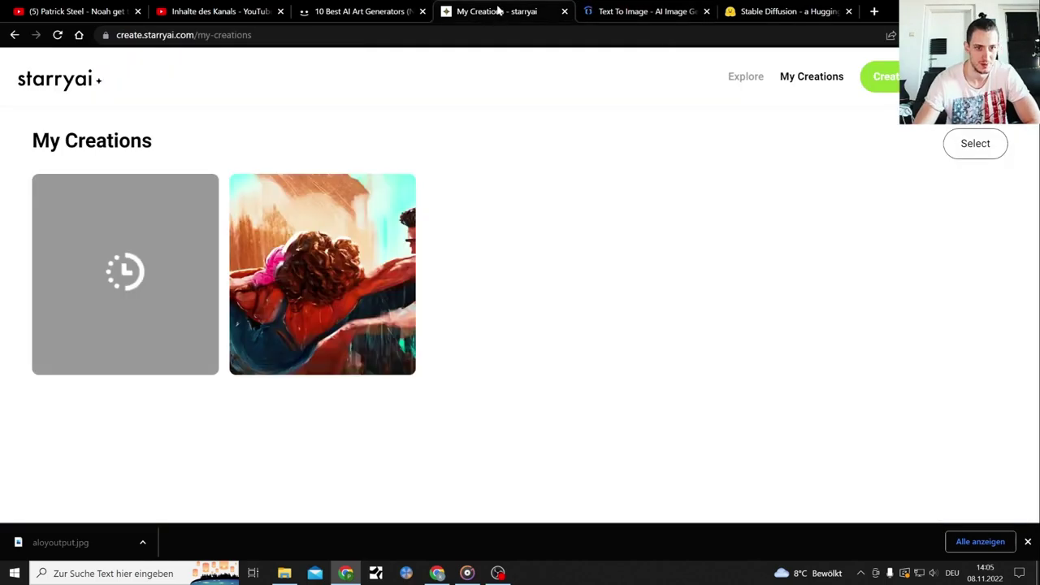
{"action": "left_click", "coordinate": [163, 244]}
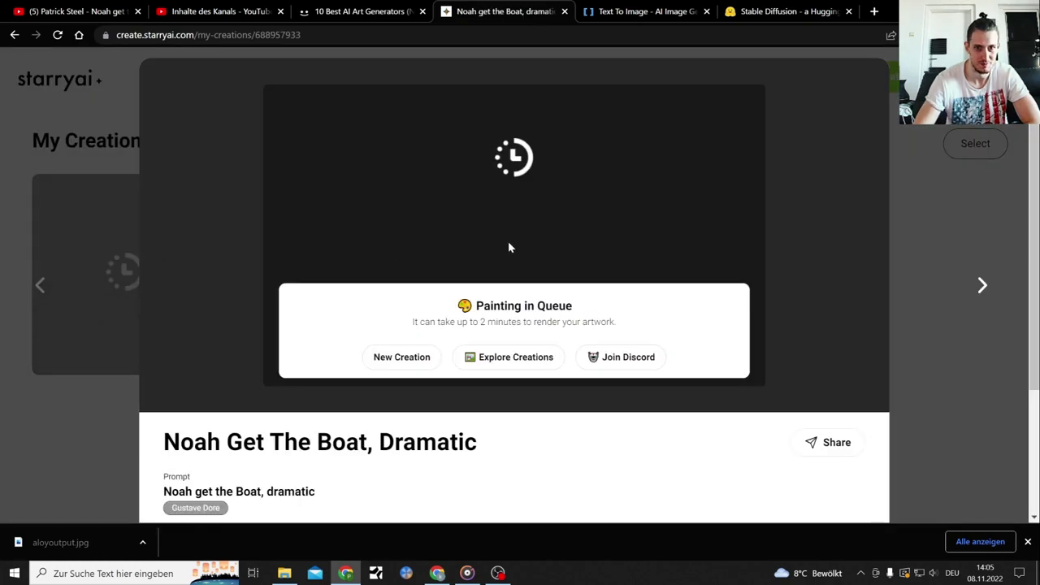
{"action": "scroll", "coordinate": [238, 312], "scroll_direction": "down", "scroll_amount": 2}
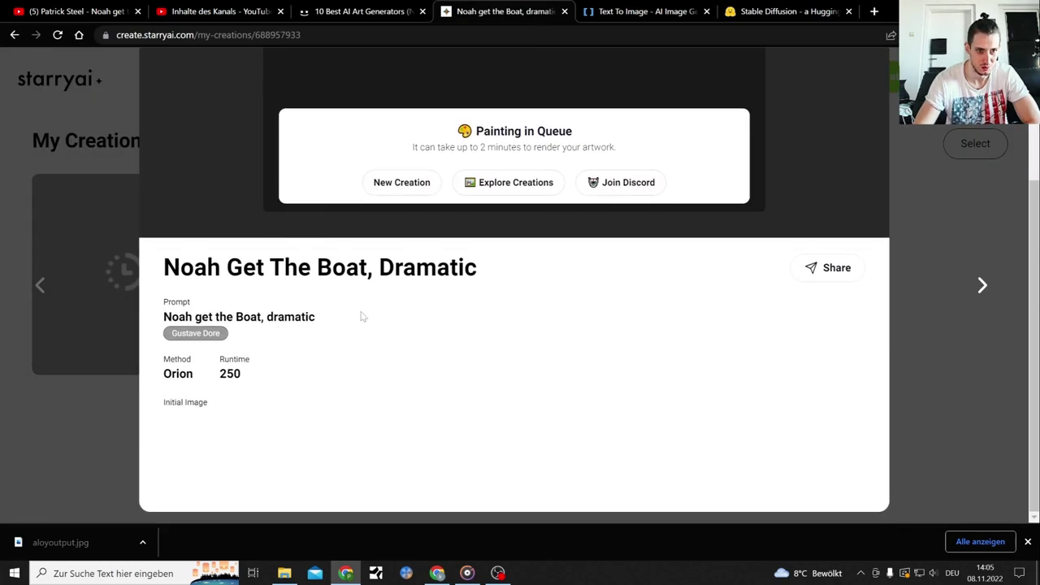
{"action": "scroll", "coordinate": [849, 183], "scroll_direction": "up", "scroll_amount": 2}
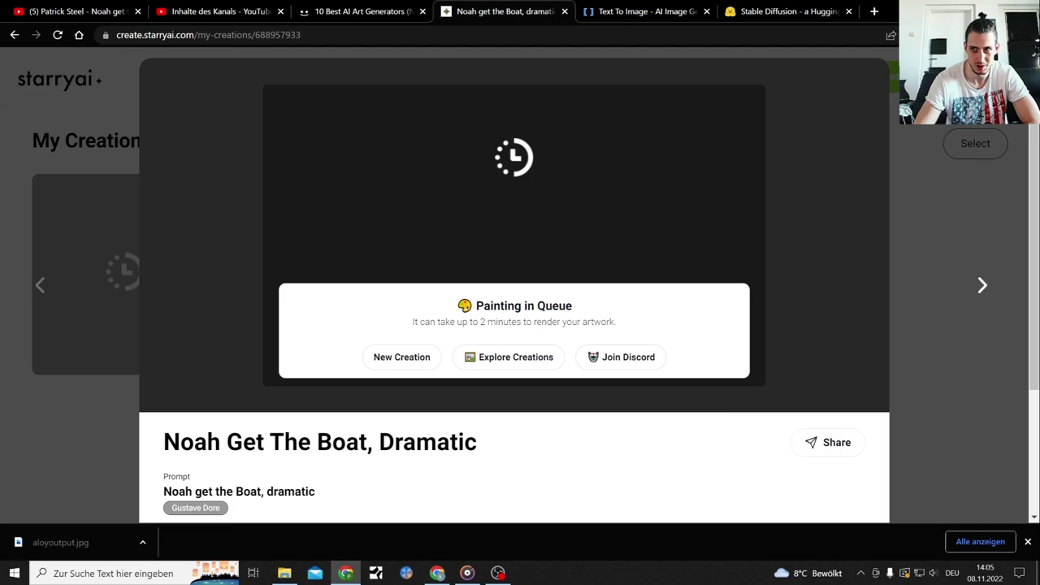
{"action": "key", "text": "Escape"}
Close the Stable Diffusion demo tab.
{"action": "left_click", "coordinate": [770, 9]}
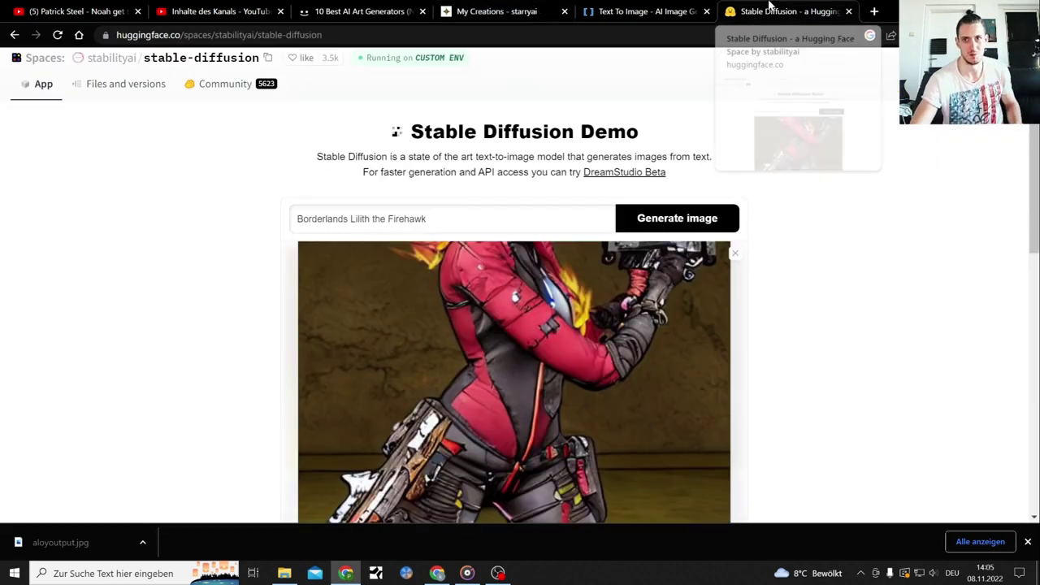
{"action": "left_click", "coordinate": [683, 10]}
{"action": "left_click", "coordinate": [829, 11]}
{"action": "left_click", "coordinate": [846, 12]}
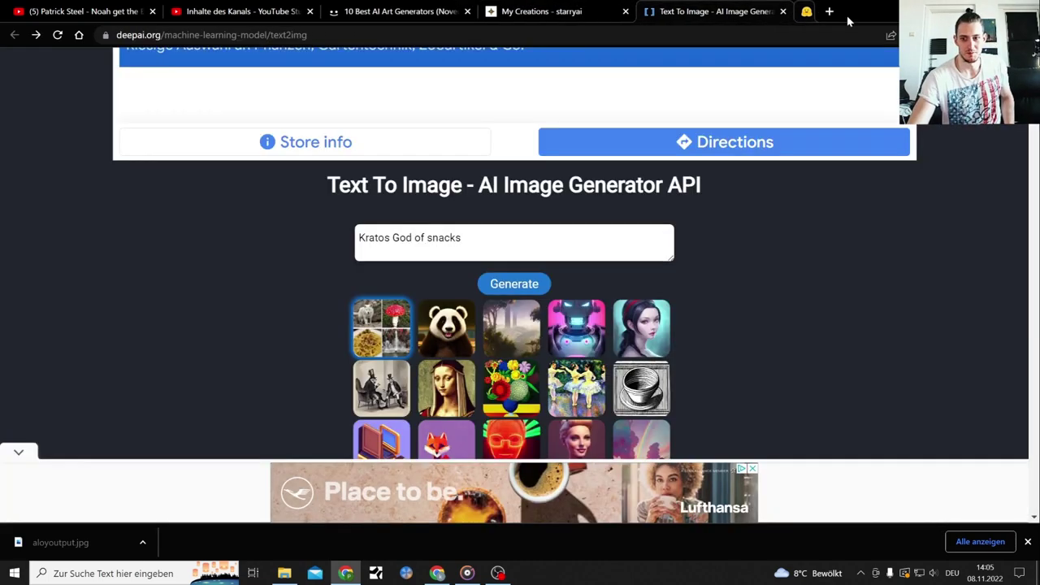
Return to DeepAI and scroll through the generated Kratos image.
{"action": "left_click", "coordinate": [497, 573]}
{"action": "left_click", "coordinate": [497, 573]}
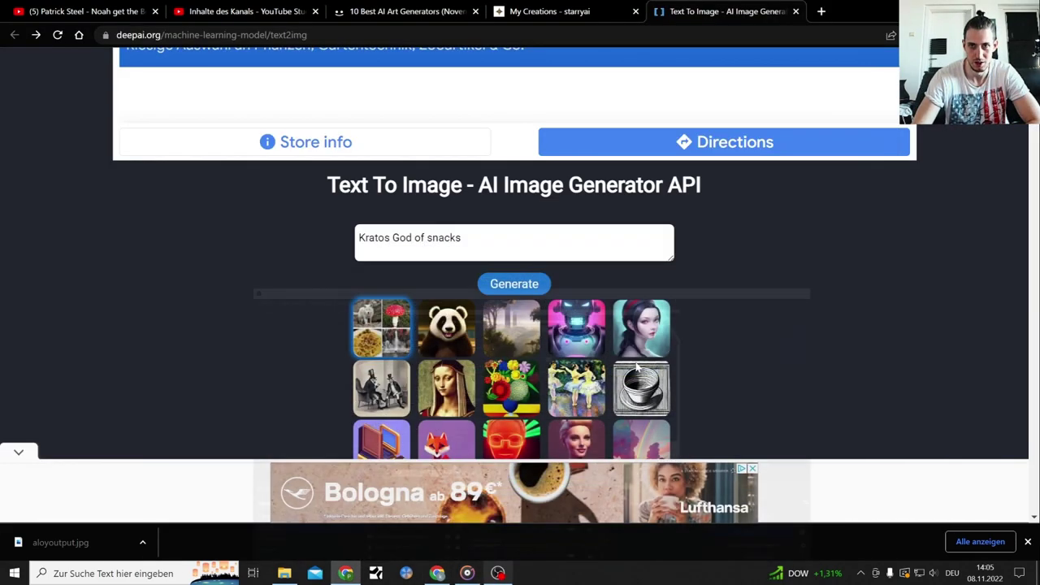
{"action": "scroll", "coordinate": [694, 269], "scroll_direction": "down", "scroll_amount": 7}
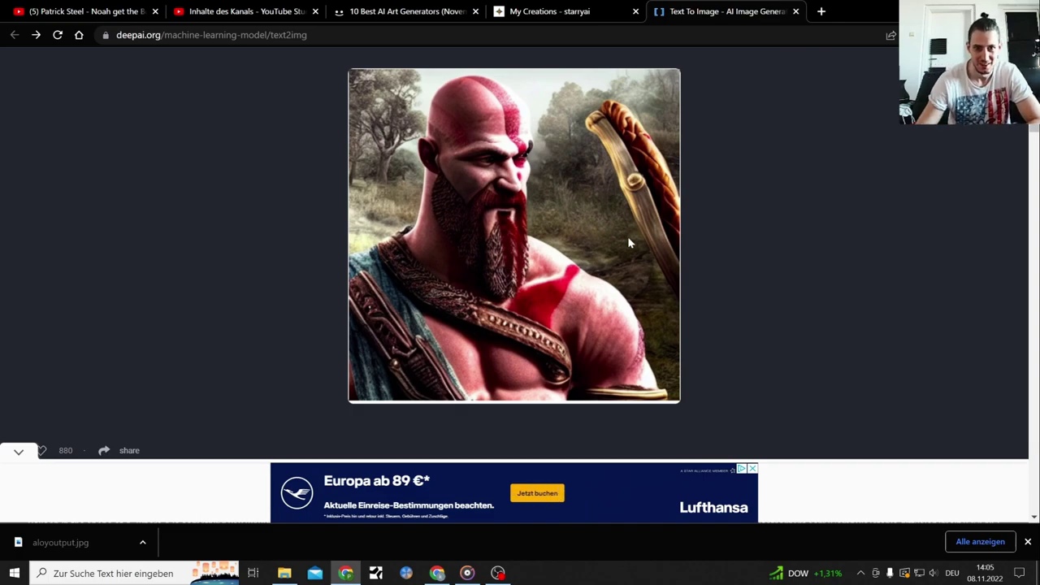
{"action": "scroll", "coordinate": [569, 236], "scroll_direction": "up", "scroll_amount": 6}
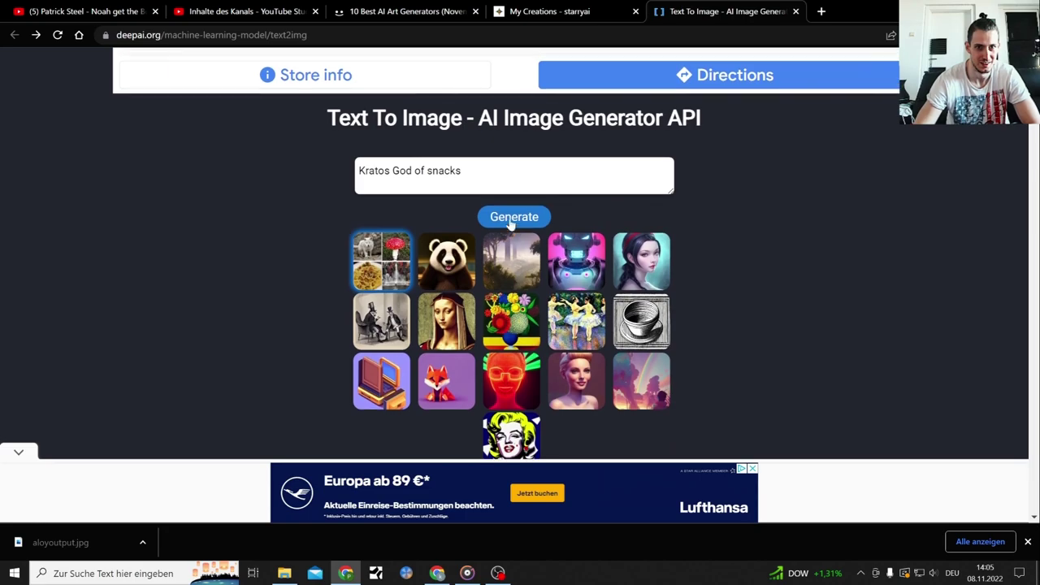
Replace DeepAI's prompt with 'Baguette weapon' and copy it for translation.
{"action": "left_click_drag", "start_coordinate": [475, 172], "coordinate": [334, 189]}
{"action": "key", "text": "BackSpace"}
{"action": "type", "text": "Baguette we"}
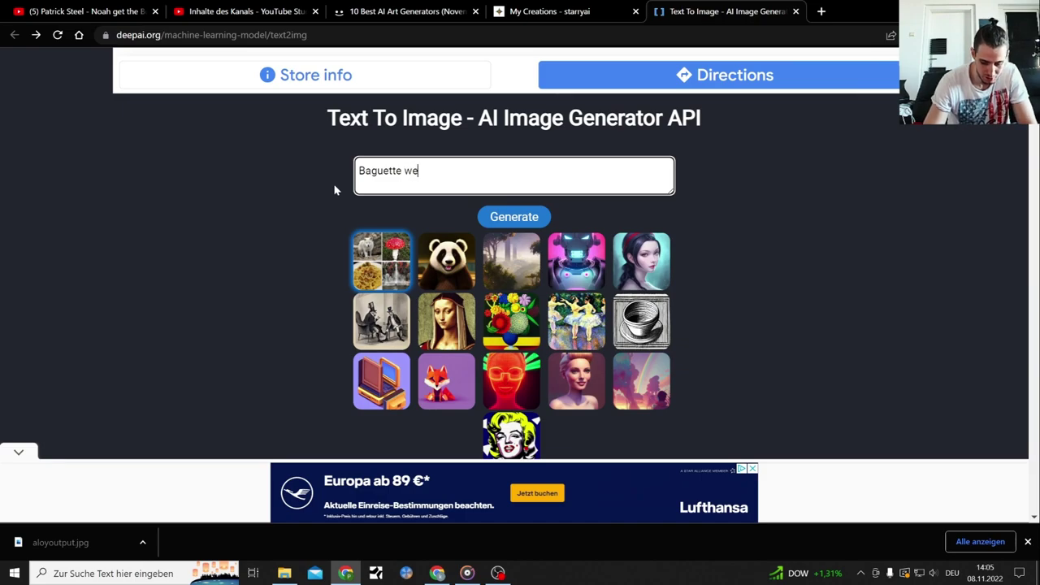
{"action": "type", "text": "pen"}
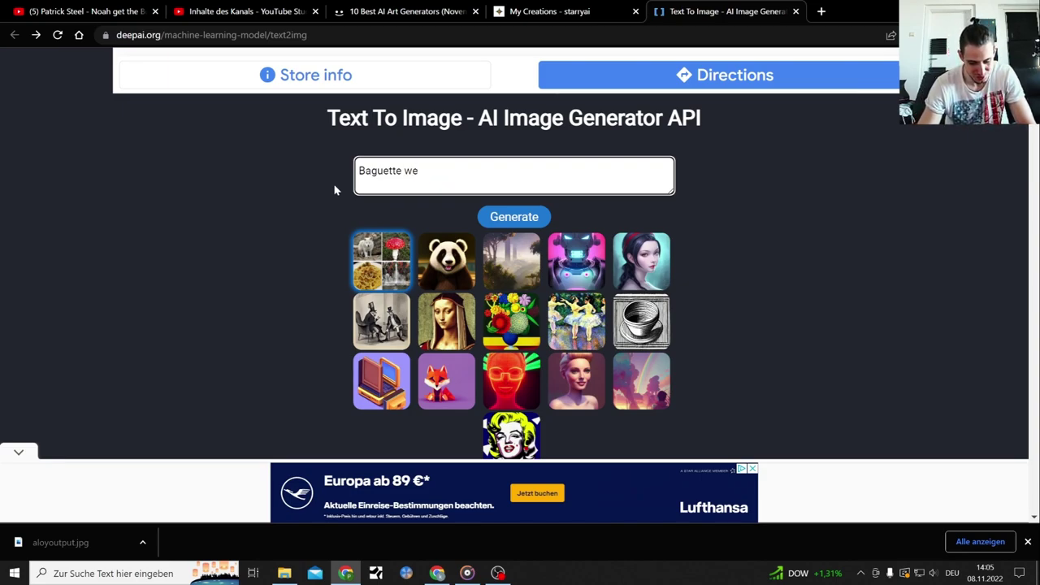
{"action": "type", "text": "apon"}
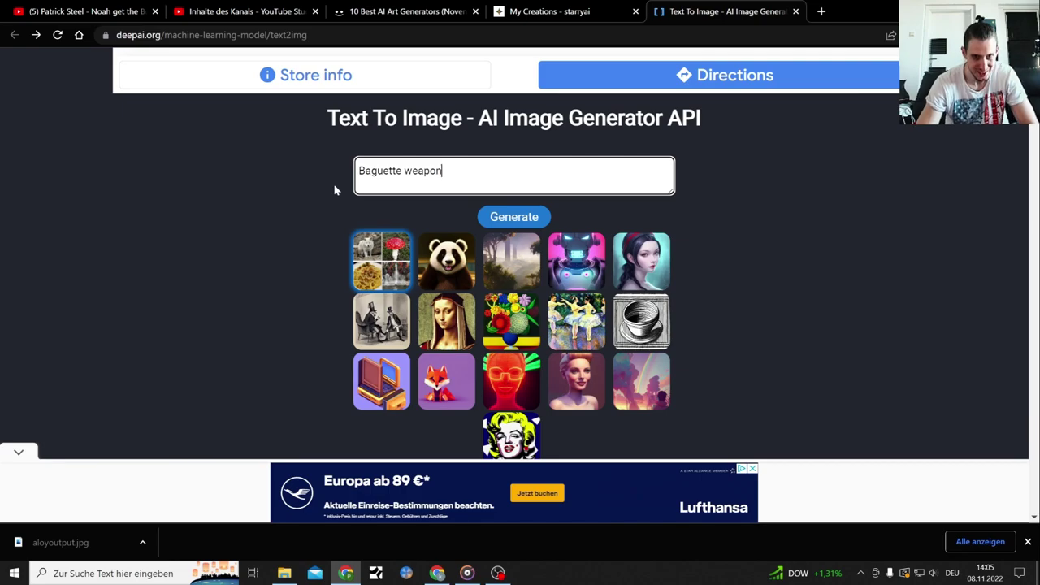
{"action": "key", "text": "shift+Left"}
{"action": "key", "text": "shift+Left"}
{"action": "key", "text": "shift+Left"}
{"action": "key", "text": "shift+Left"}
{"action": "key", "text": "shift+Left"}
{"action": "key", "text": "shift+Left"}
{"action": "key", "text": "shift+Left"}
{"action": "key", "text": "shift+Left"}
{"action": "key", "text": "shift+Left"}
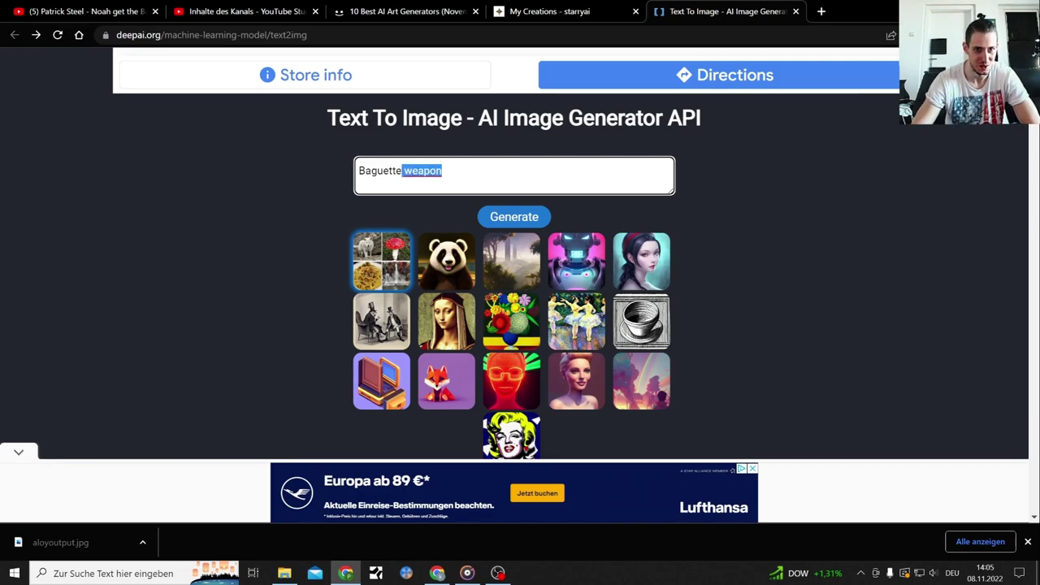
{"action": "key", "text": "shift+Left"}
{"action": "key", "text": "shift+Left"}
{"action": "key", "text": "shift+Left"}
{"action": "key", "text": "shift+Left"}
{"action": "key", "text": "shift+Left"}
{"action": "key", "text": "shift+Left"}
{"action": "key", "text": "shift+Left"}
{"action": "key", "text": "shift+Left"}
{"action": "key", "text": "shift+Left"}
{"action": "right_click", "coordinate": [364, 175]}
{"action": "left_click", "coordinate": [416, 225]}
{"action": "left_click", "coordinate": [821, 12]}
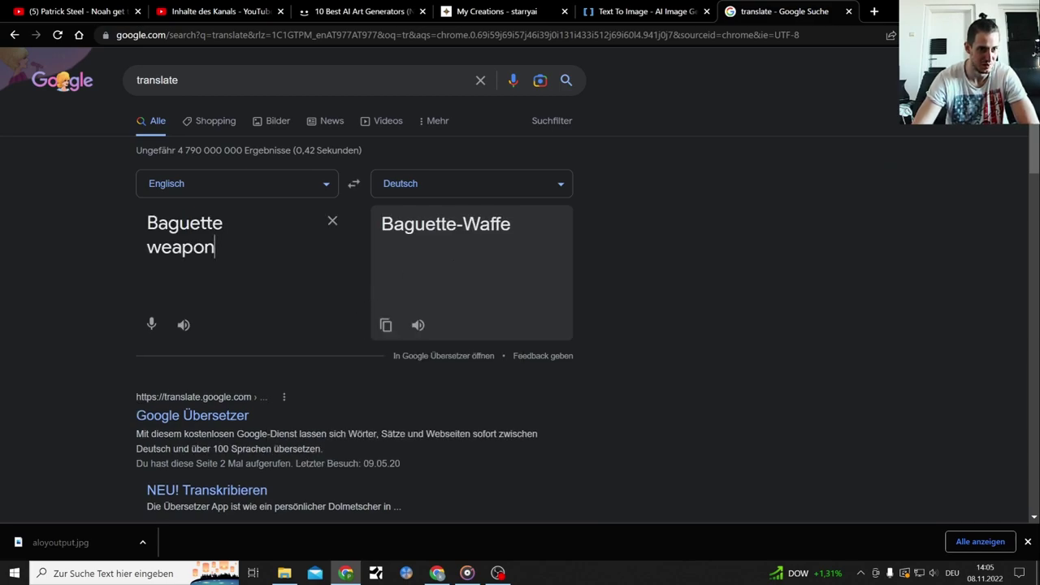
Swap Translate directions so 'Baguette-Waffe' becomes 'Baguette gun', and copy that translation.
{"action": "left_click", "coordinate": [355, 185]}
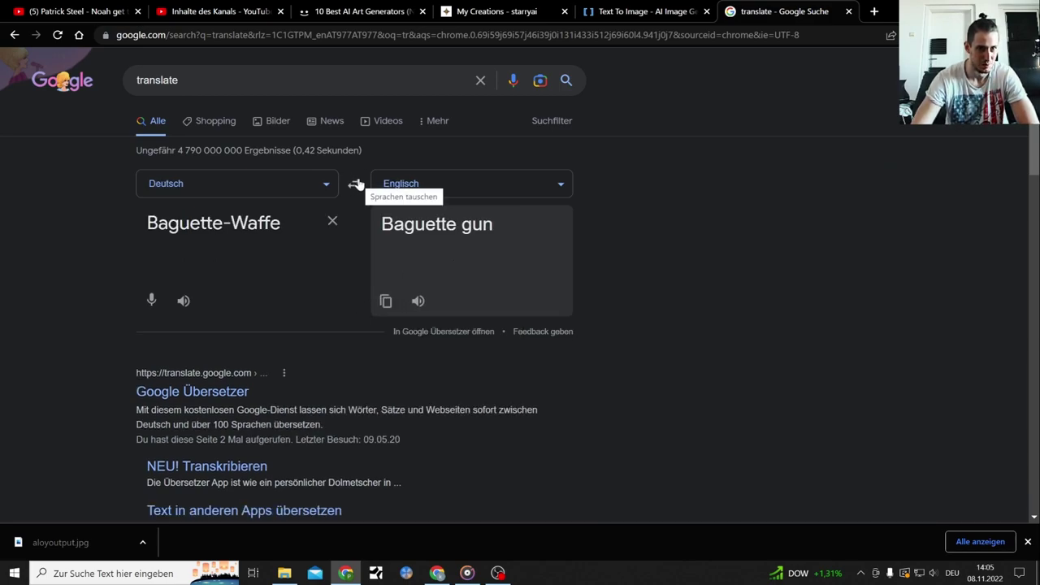
{"action": "left_click_drag", "start_coordinate": [496, 230], "coordinate": [380, 227]}
{"action": "right_click", "coordinate": [396, 219]}
{"action": "left_click", "coordinate": [438, 229]}
{"action": "left_click", "coordinate": [372, 35]}
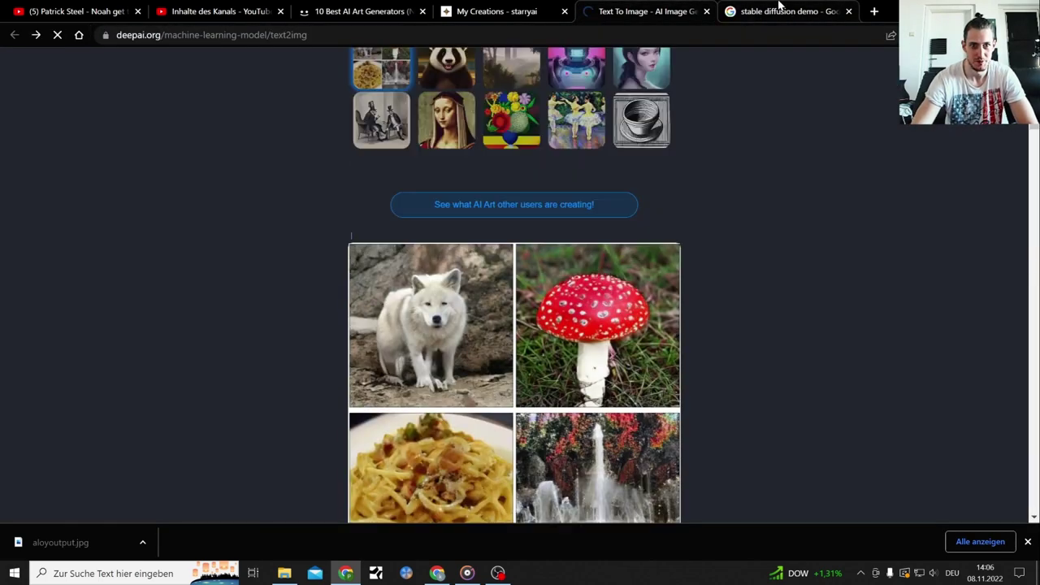
Generate 'Baguette weapon' in DeepAI and in the reopened Hugging Face Stable Diffusion demo.
{"action": "left_click", "coordinate": [785, 11]}
{"action": "left_click", "coordinate": [284, 199]}
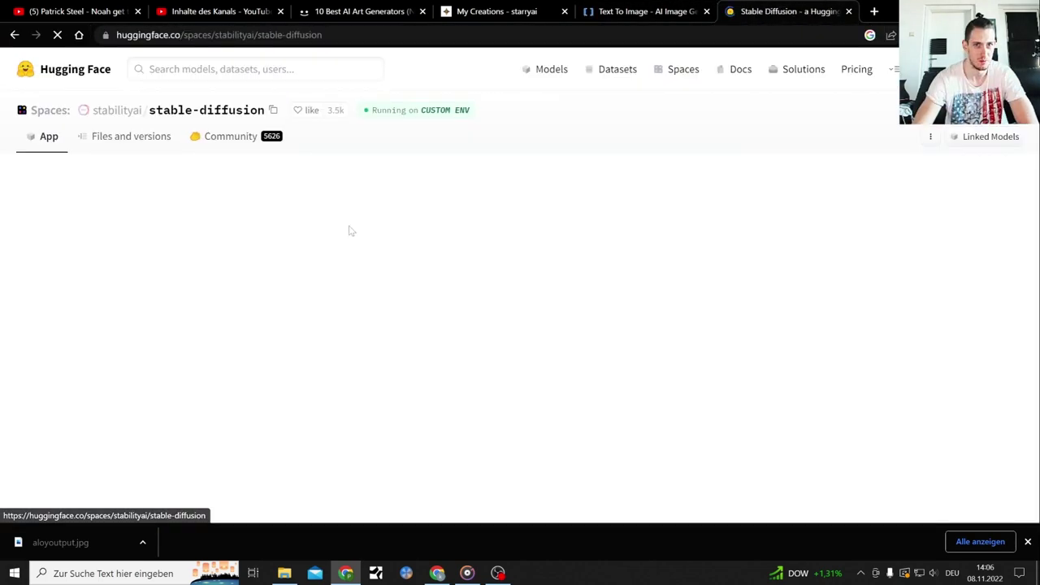
{"action": "right_click", "coordinate": [451, 270]}
{"action": "left_click", "coordinate": [493, 374]}
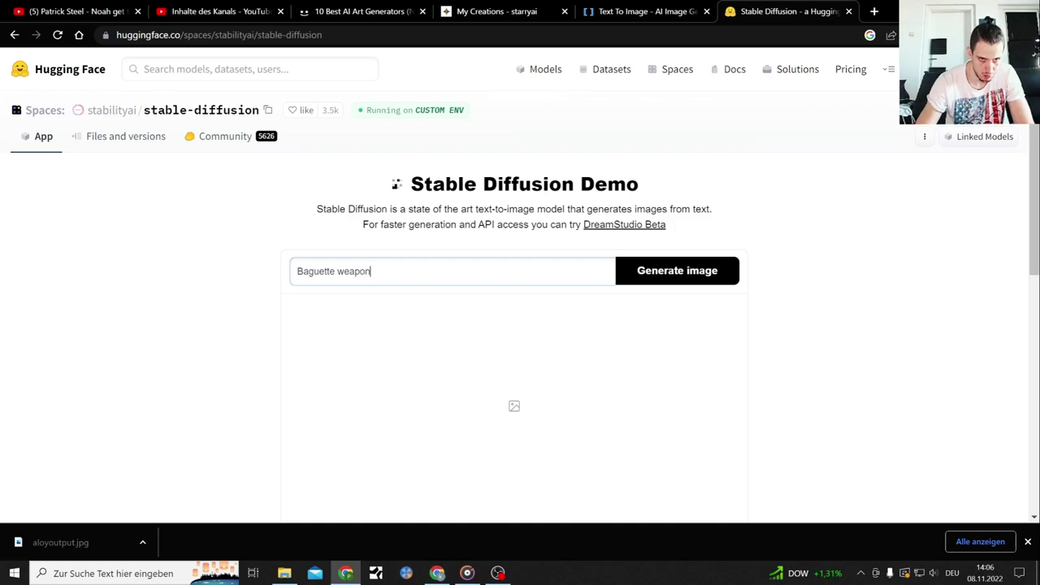
{"action": "left_click", "coordinate": [715, 270]}
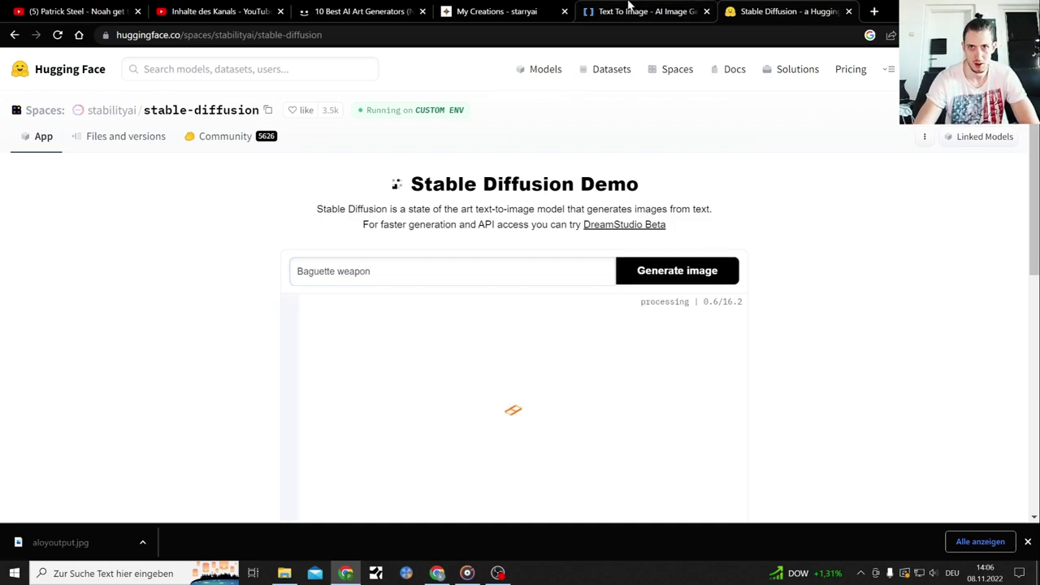
Replace DeepAI's prompt with 'Baguette gun' and generate it.
{"action": "left_click", "coordinate": [660, 15]}
{"action": "scroll", "coordinate": [808, 299], "scroll_direction": "down", "scroll_amount": 5}
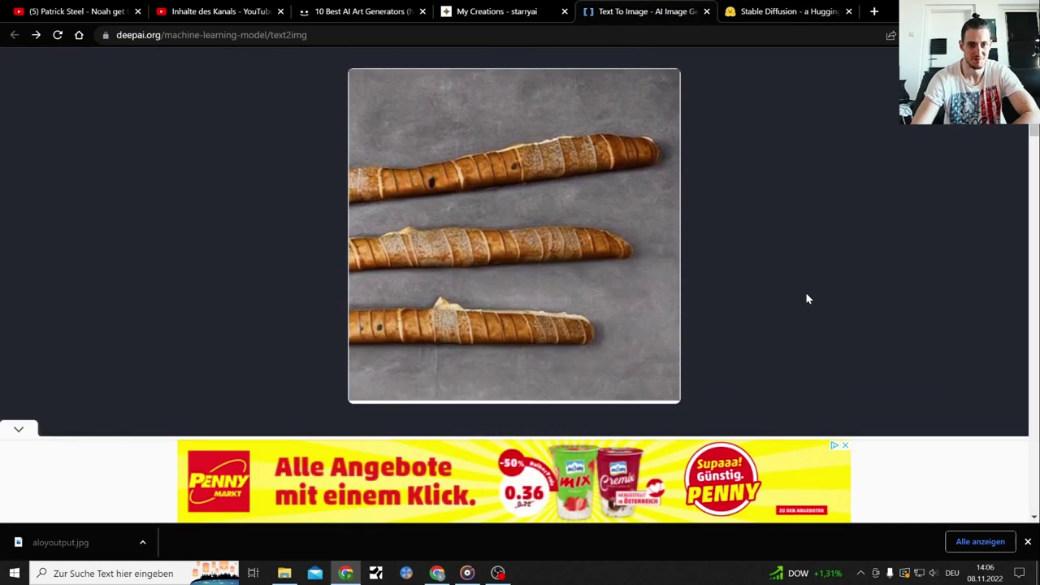
{"action": "scroll", "coordinate": [805, 297], "scroll_direction": "up", "scroll_amount": 6}
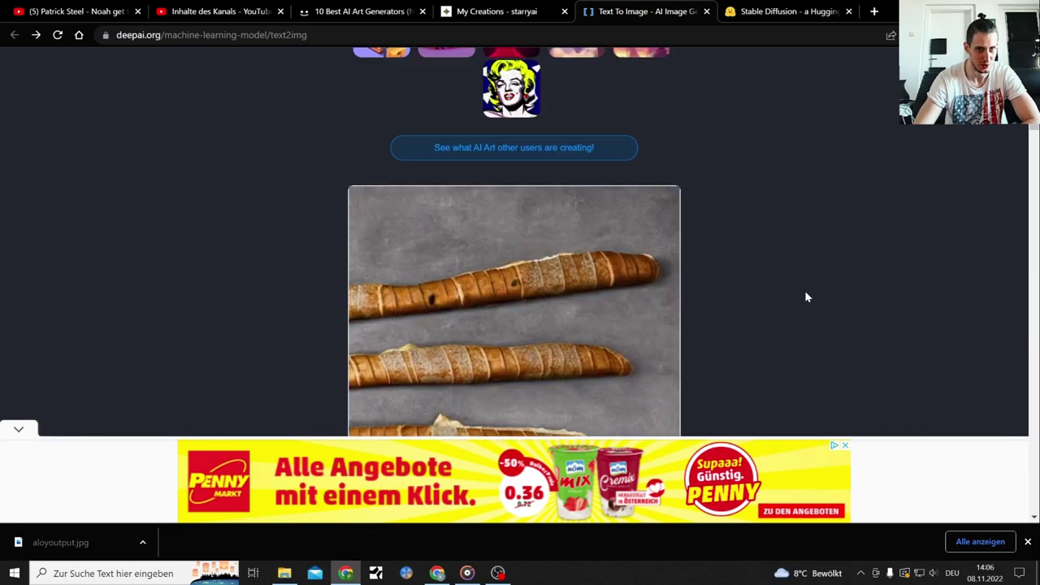
{"action": "scroll", "coordinate": [804, 290], "scroll_direction": "up", "scroll_amount": 2}
{"action": "double_click", "coordinate": [422, 305]}
{"action": "key", "text": "ctrl+a"}
{"action": "key", "text": "BackSpace"}
{"action": "type", "text": "Baguette gun"}
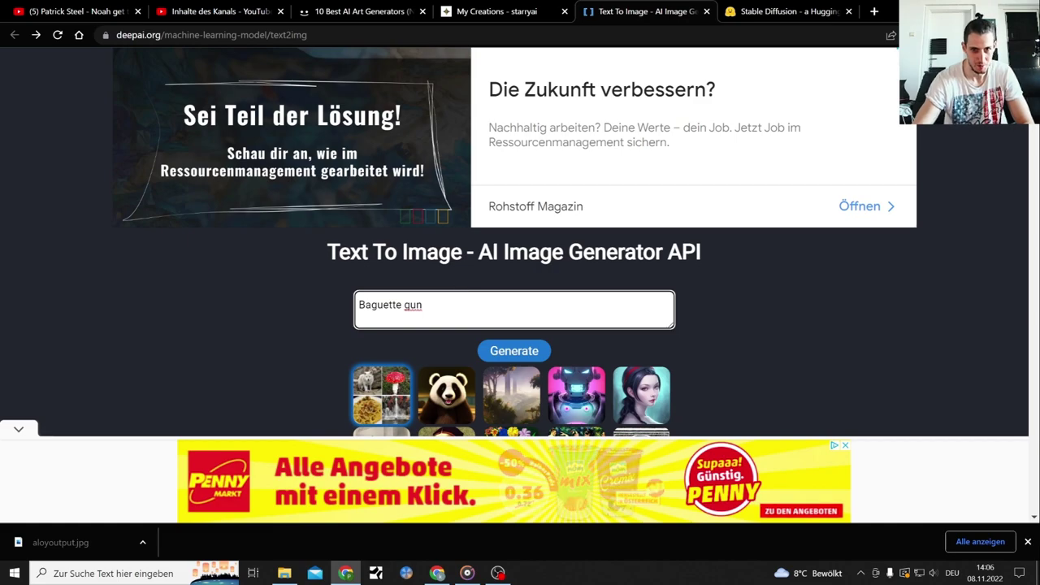
{"action": "left_click", "coordinate": [513, 353]}
{"action": "left_click", "coordinate": [768, 12]}
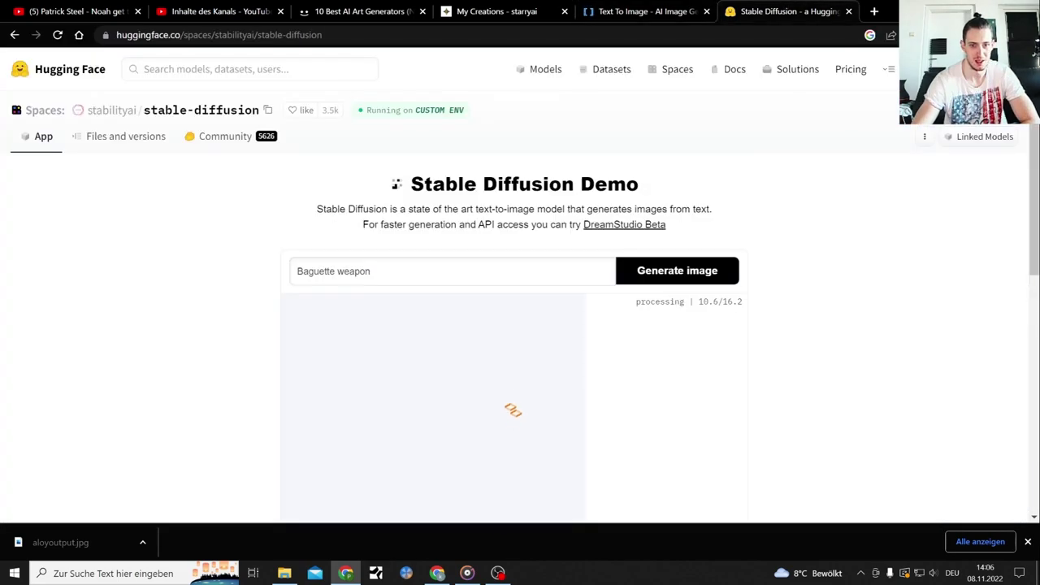
Check the still-painting Noah creation in starryai, then view DeepAI's pistol-in-baguette result.
{"action": "left_click", "coordinate": [502, 11]}
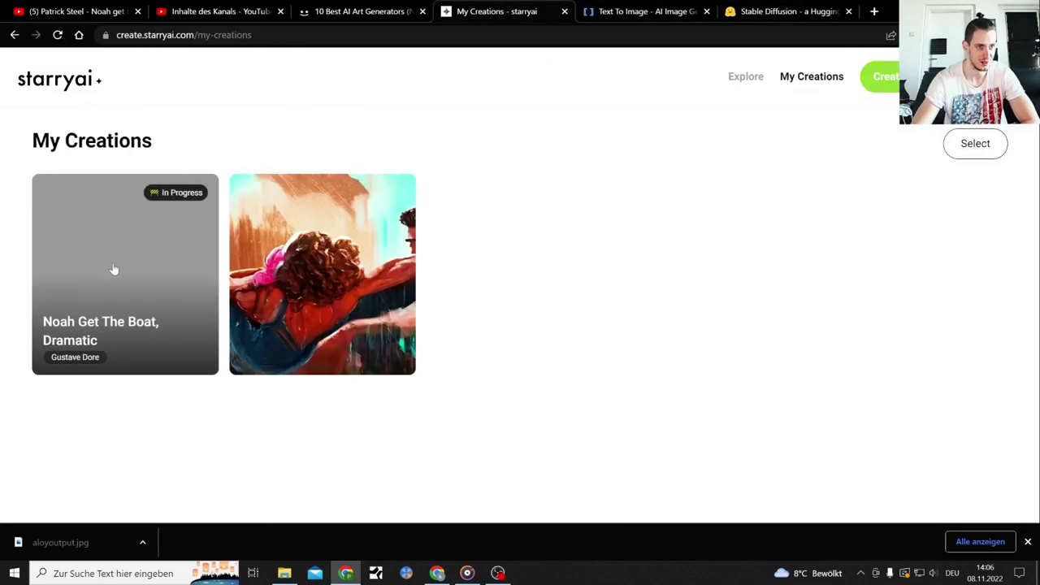
{"action": "left_click", "coordinate": [120, 272]}
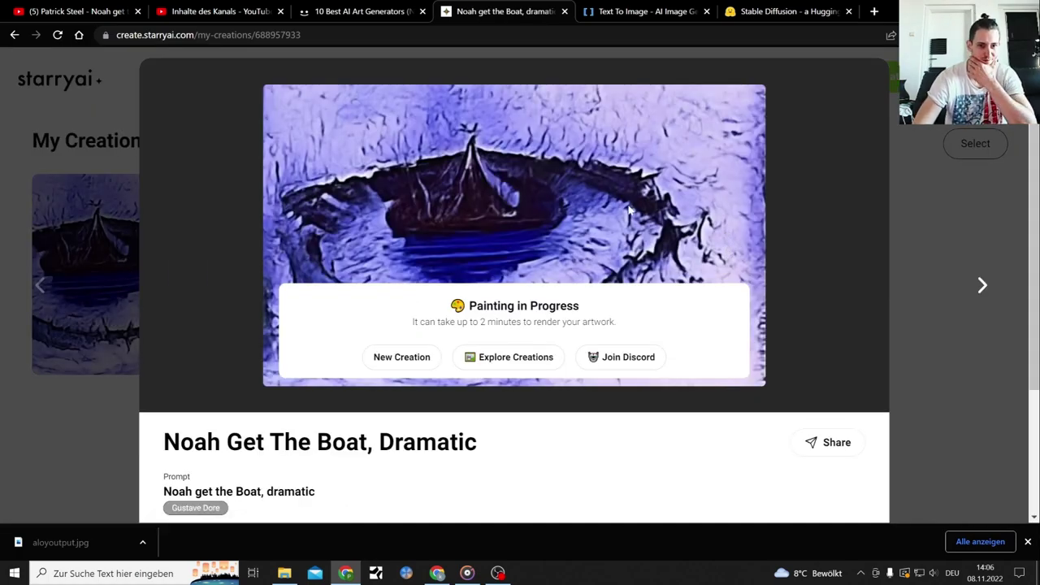
{"action": "left_click", "coordinate": [894, 130]}
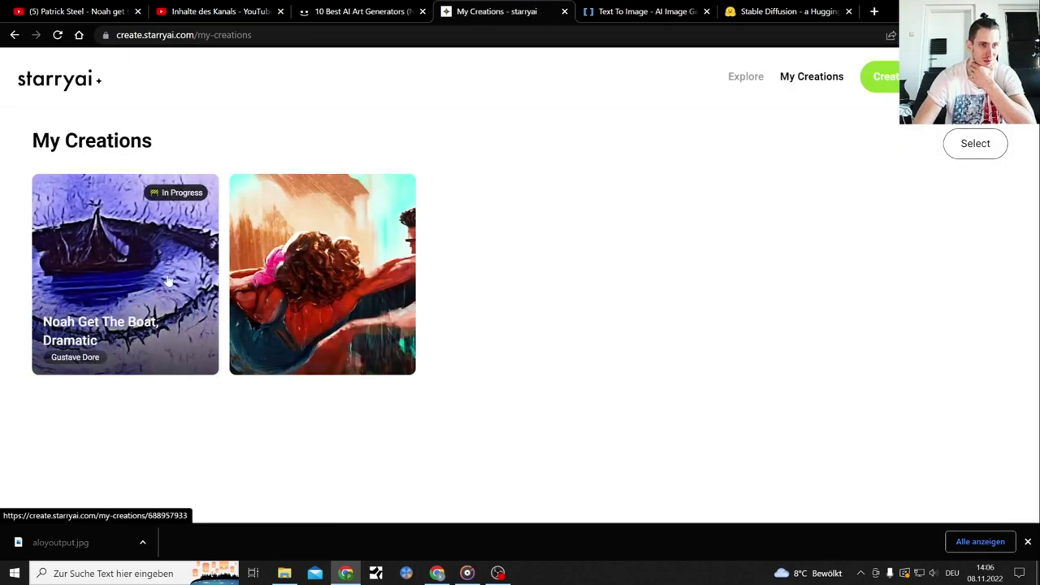
{"action": "left_click", "coordinate": [668, 9]}
{"action": "scroll", "coordinate": [854, 244], "scroll_direction": "down", "scroll_amount": 3}
{"action": "scroll", "coordinate": [853, 249], "scroll_direction": "down", "scroll_amount": 4}
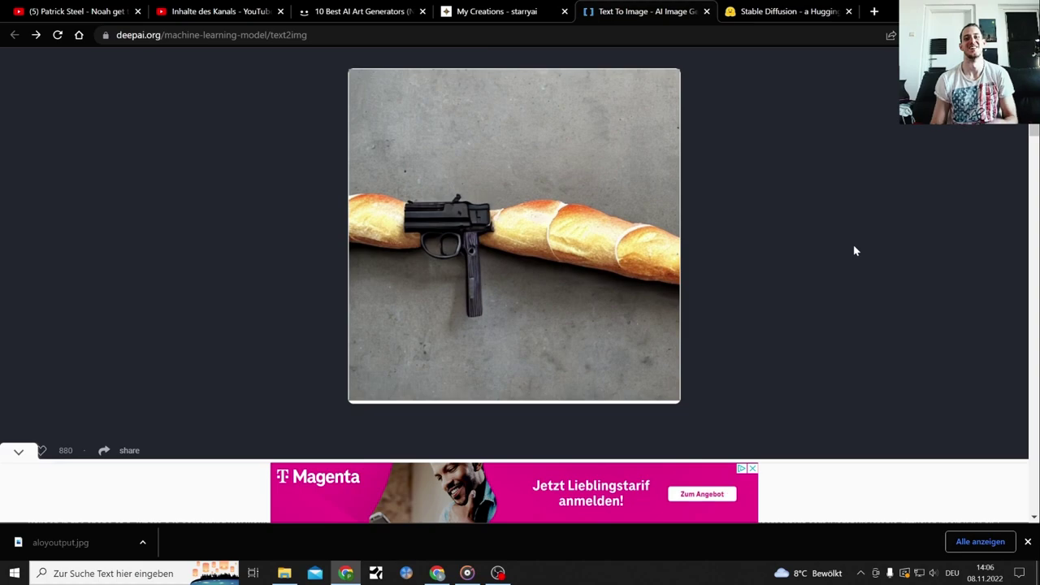
Change DeepAI's prompt to 'Baguette sword' and generate.
{"action": "scroll", "coordinate": [648, 239], "scroll_direction": "up", "scroll_amount": 1}
{"action": "scroll", "coordinate": [648, 238], "scroll_direction": "up", "scroll_amount": 6}
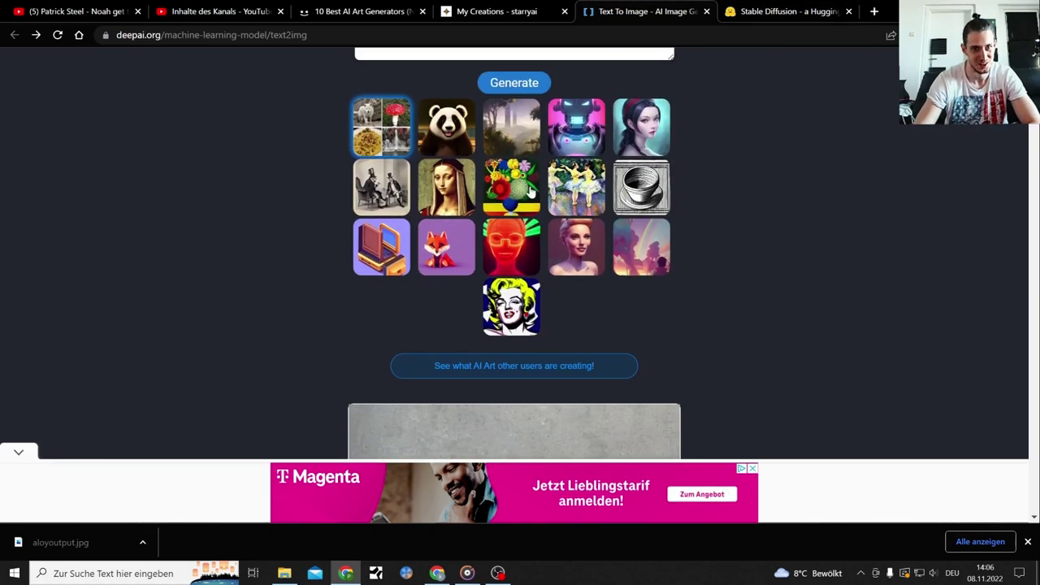
{"action": "double_click", "coordinate": [413, 171]}
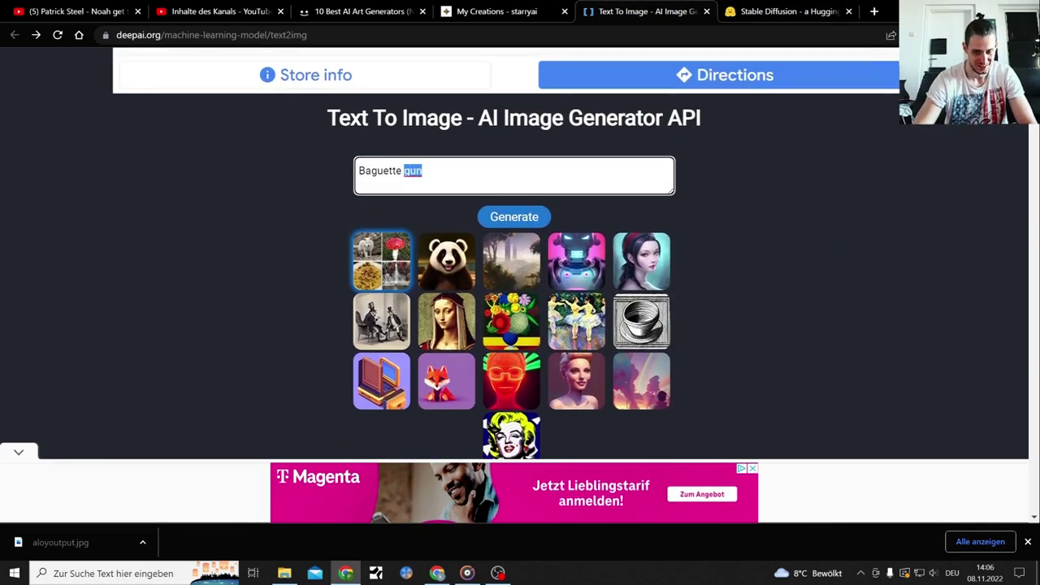
{"action": "key", "text": "BackSpace"}
{"action": "type", "text": "sword"}
{"action": "key", "text": "Return"}
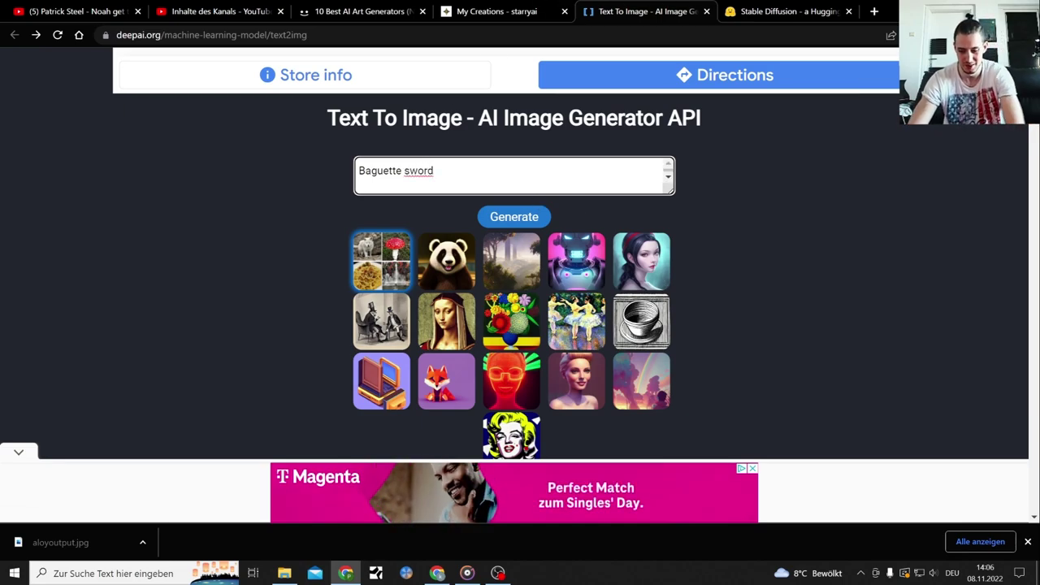
{"action": "left_click", "coordinate": [539, 220]}
Edit the Stable Diffusion prompt to 'Baguette sword' and start generating.
{"action": "key", "text": "ctrl+Tab"}
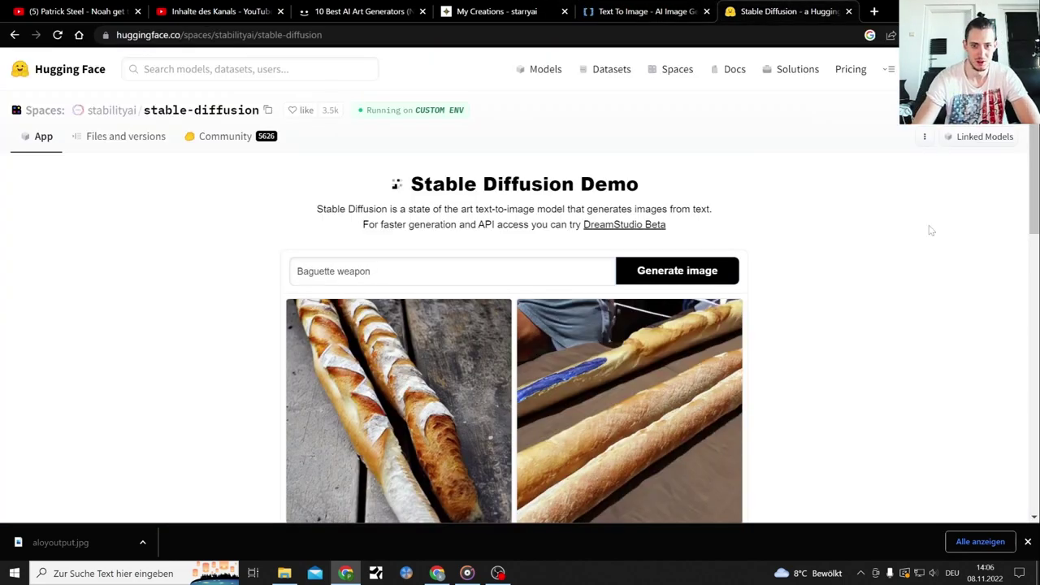
{"action": "scroll", "coordinate": [931, 233], "scroll_direction": "down", "scroll_amount": 3}
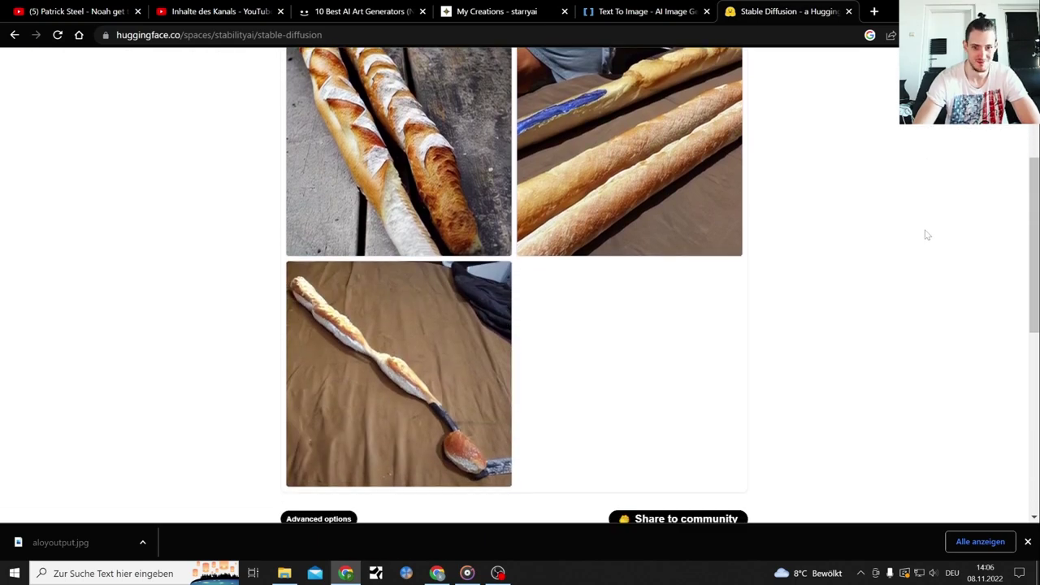
{"action": "scroll", "coordinate": [926, 235], "scroll_direction": "up", "scroll_amount": 3}
{"action": "left_click_drag", "start_coordinate": [370, 271], "coordinate": [337, 272]}
{"action": "type", "text": "sword"}
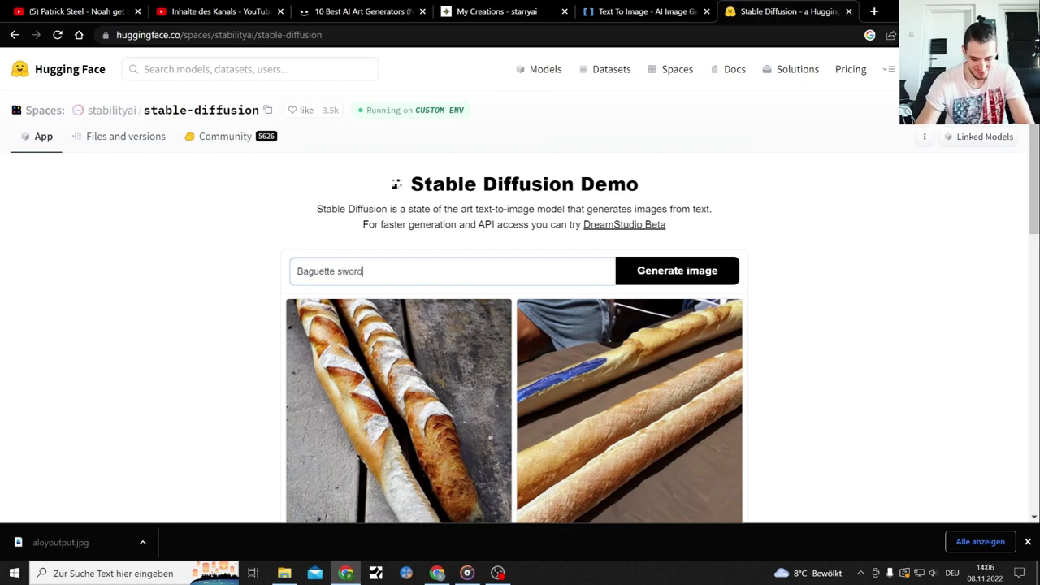
{"action": "key", "text": "Return"}
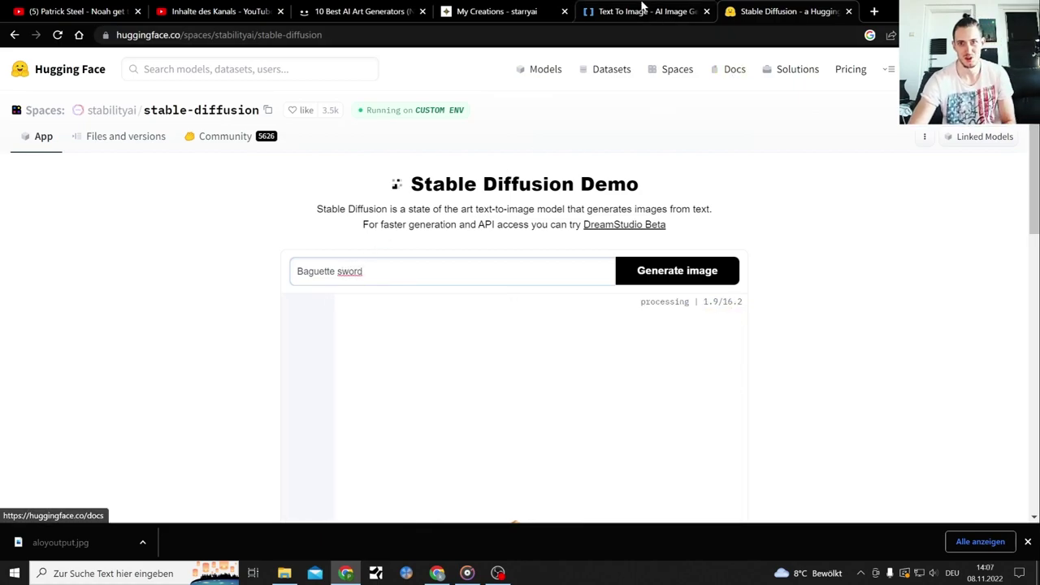
View DeepAI's sword image, then close the DeepAI tab.
{"action": "left_click", "coordinate": [642, 10]}
{"action": "scroll", "coordinate": [882, 241], "scroll_direction": "down", "scroll_amount": 5}
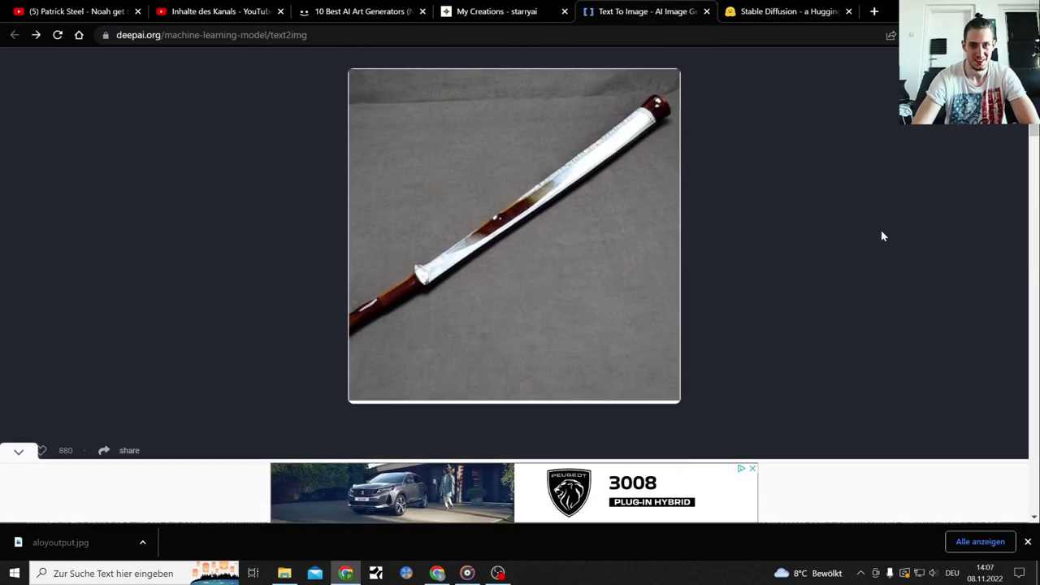
{"action": "left_click", "coordinate": [706, 12]}
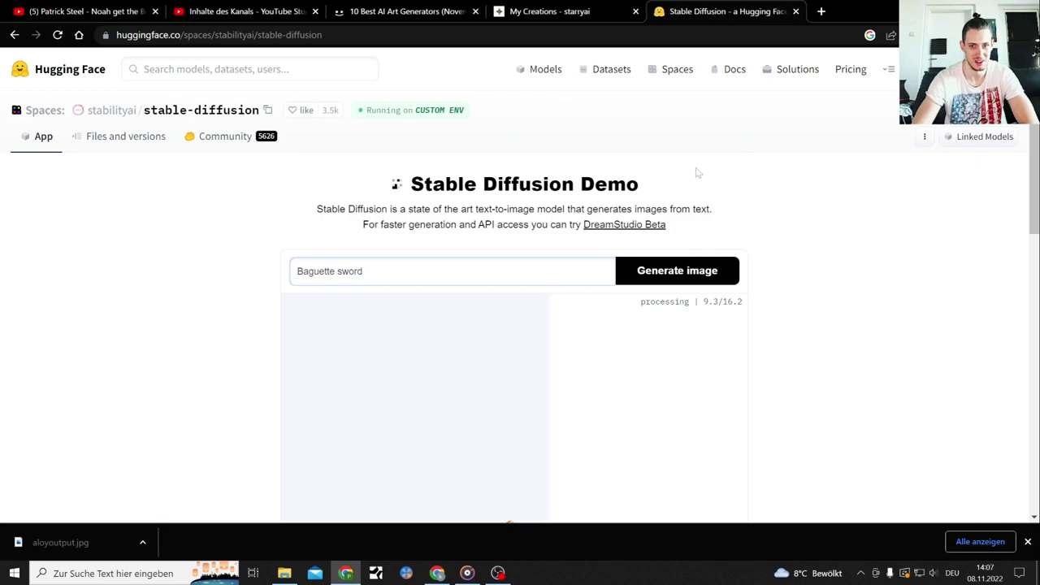
Check starryai, then scroll through the Stable Diffusion demo's four Baguette sword images.
{"action": "left_click", "coordinate": [566, 12]}
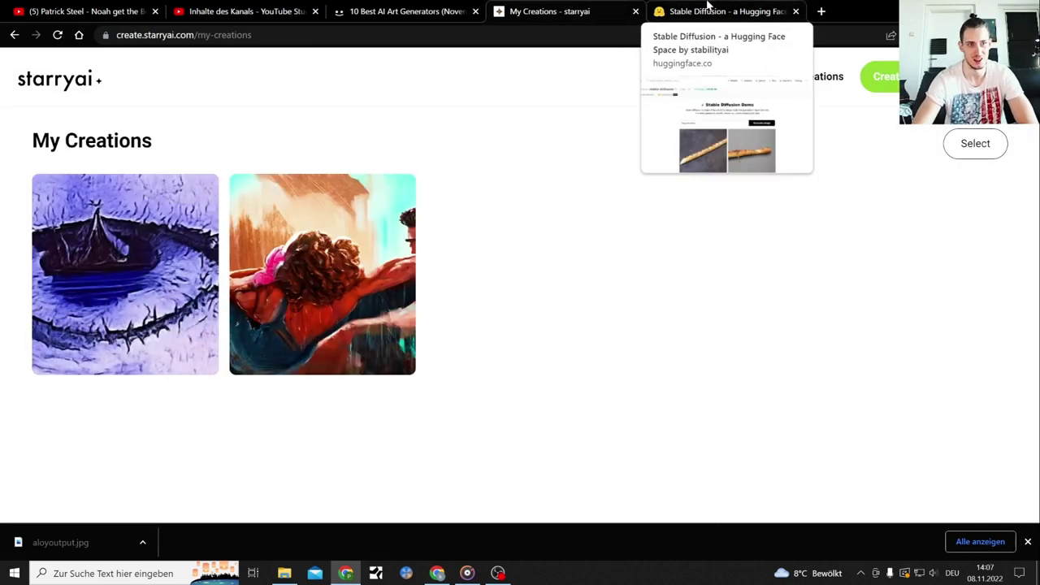
{"action": "left_click", "coordinate": [707, 9]}
{"action": "scroll", "coordinate": [841, 191], "scroll_direction": "down", "scroll_amount": 3}
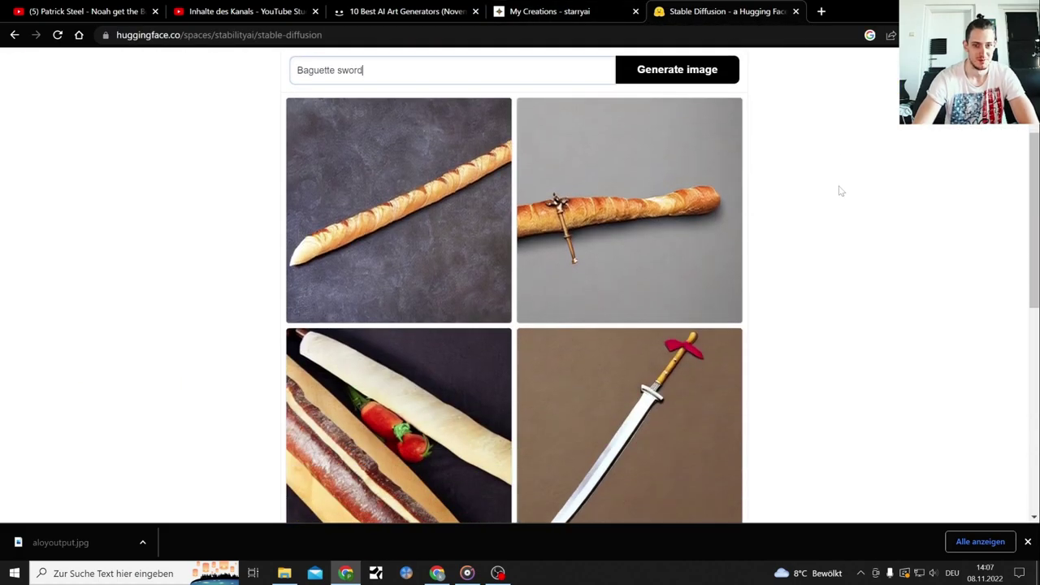
{"action": "scroll", "coordinate": [839, 186], "scroll_direction": "down", "scroll_amount": 3}
{"action": "scroll", "coordinate": [838, 186], "scroll_direction": "up", "scroll_amount": 3}
{"action": "scroll", "coordinate": [837, 186], "scroll_direction": "down", "scroll_amount": 2}
{"action": "scroll", "coordinate": [837, 183], "scroll_direction": "up", "scroll_amount": 3}
{"action": "scroll", "coordinate": [836, 184], "scroll_direction": "down", "scroll_amount": 4}
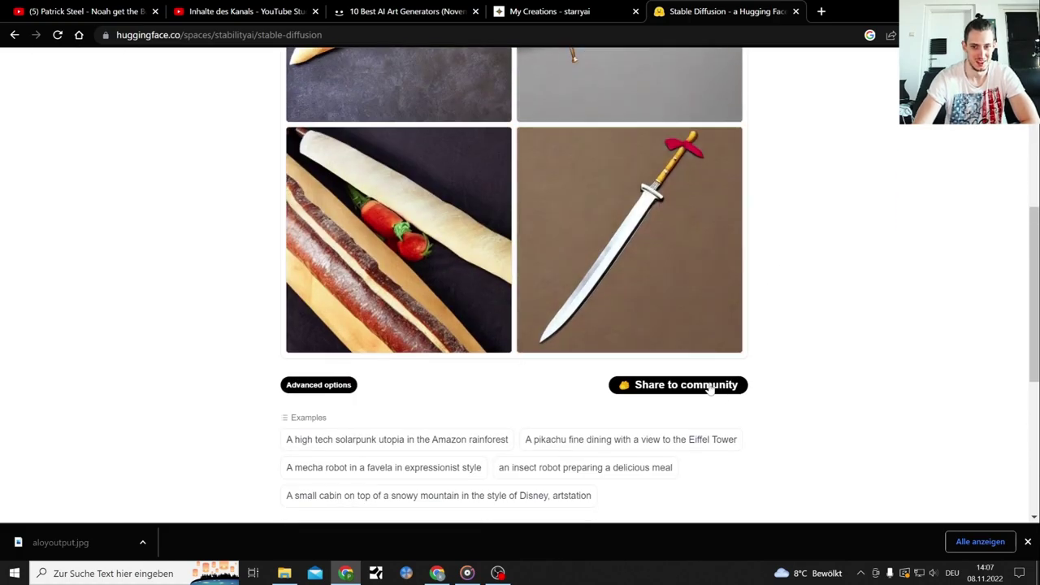
Expand Advanced options, then close the Stable Diffusion demo tab and go to YouTube.
{"action": "left_click", "coordinate": [305, 387]}
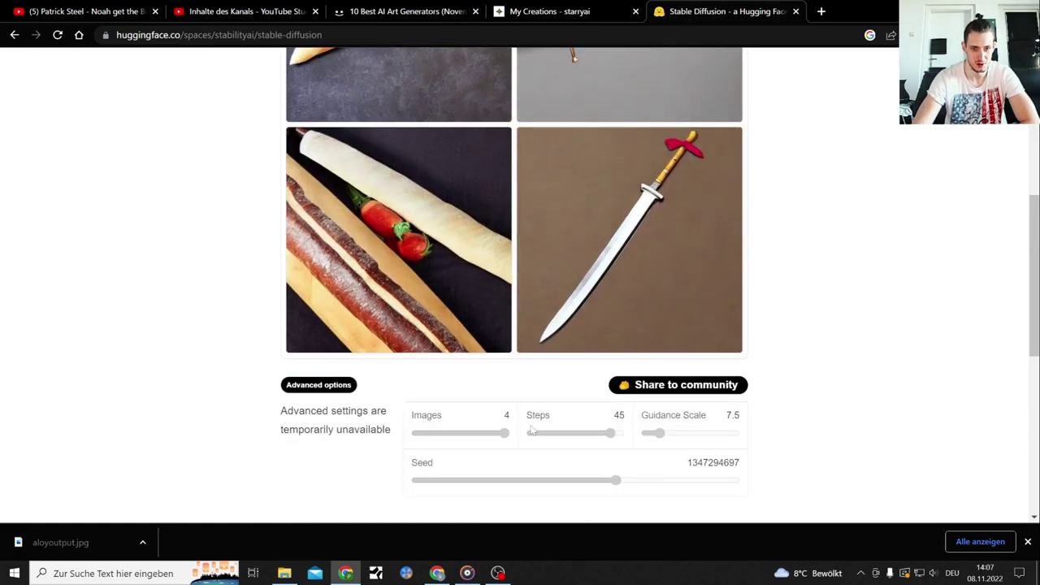
{"action": "scroll", "coordinate": [397, 390], "scroll_direction": "up", "scroll_amount": 6}
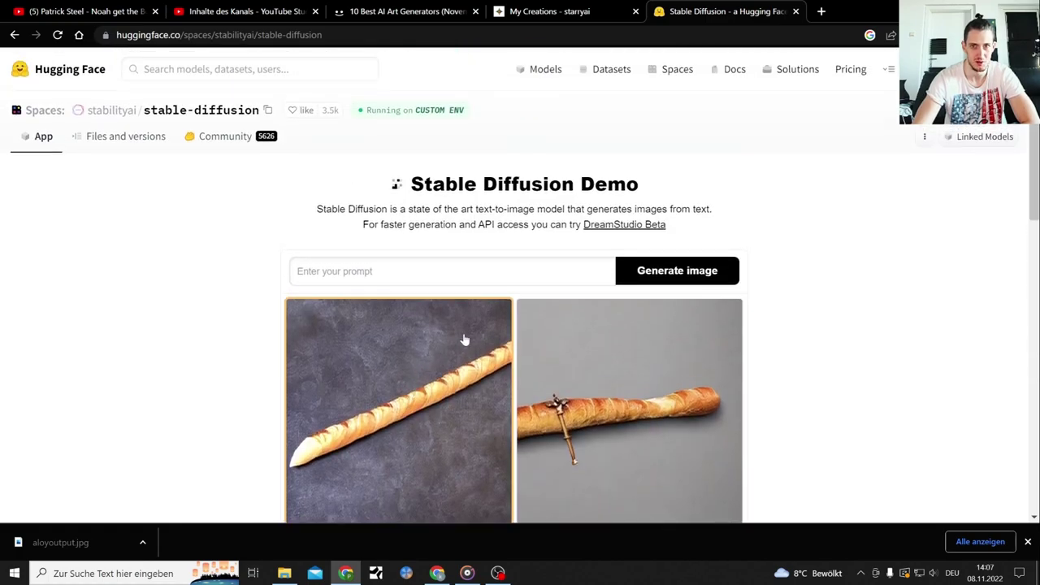
{"action": "left_click", "coordinate": [795, 11]}
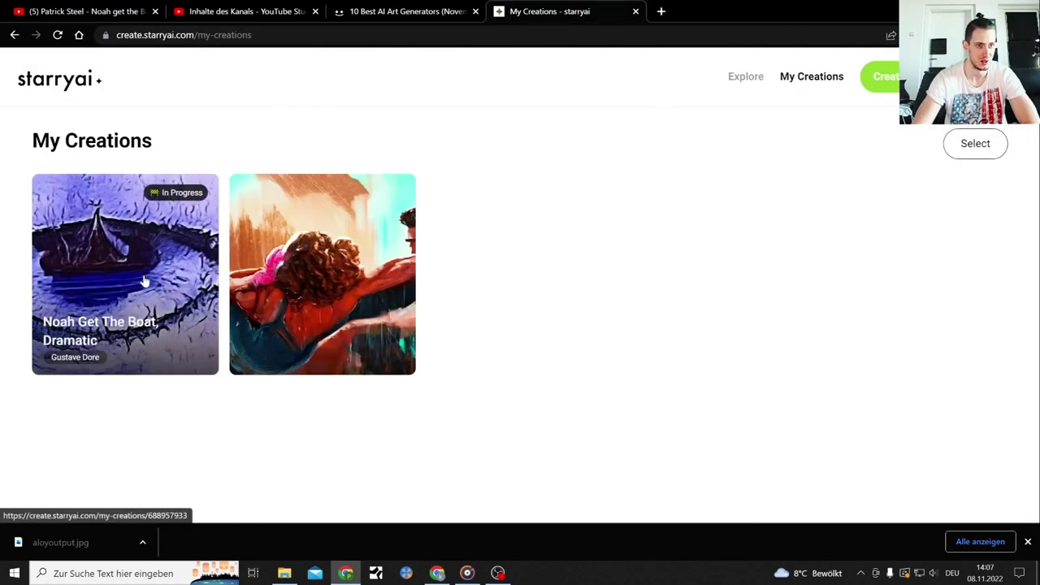
{"action": "left_click", "coordinate": [94, 11]}
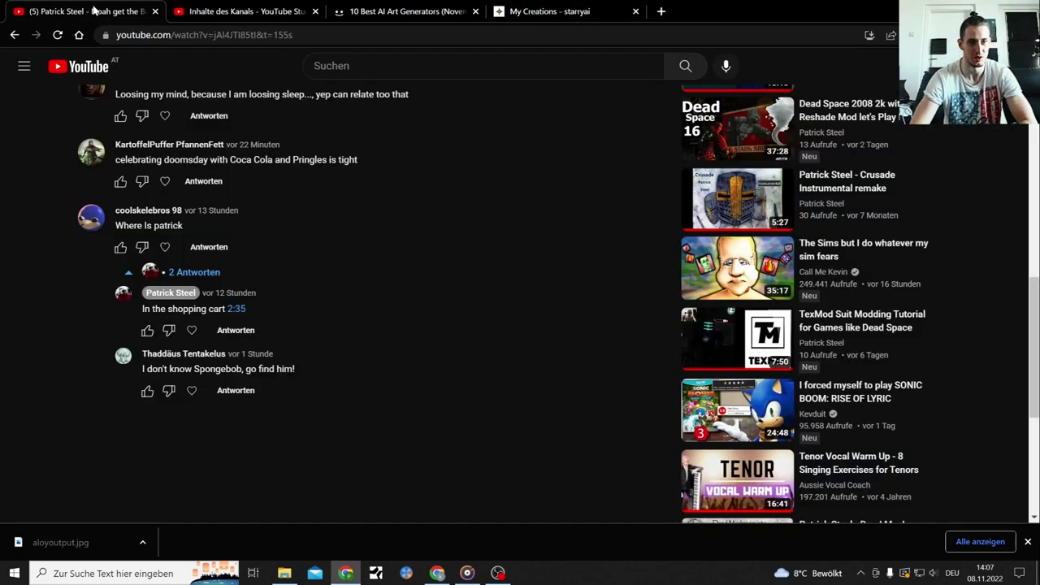
Dismiss the Chrome downloads bar on the YouTube page.
{"action": "left_click", "coordinate": [1027, 542]}
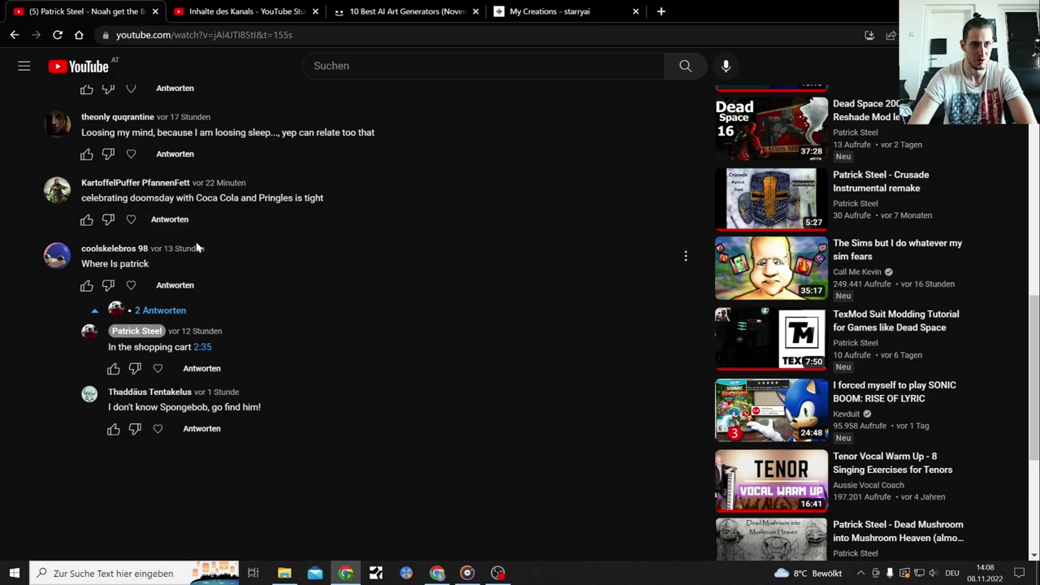
Close the YouTube tab and copy the starryai creation's title 'Noah Get The Boat, Dramatic'.
{"action": "left_click", "coordinate": [156, 11]}
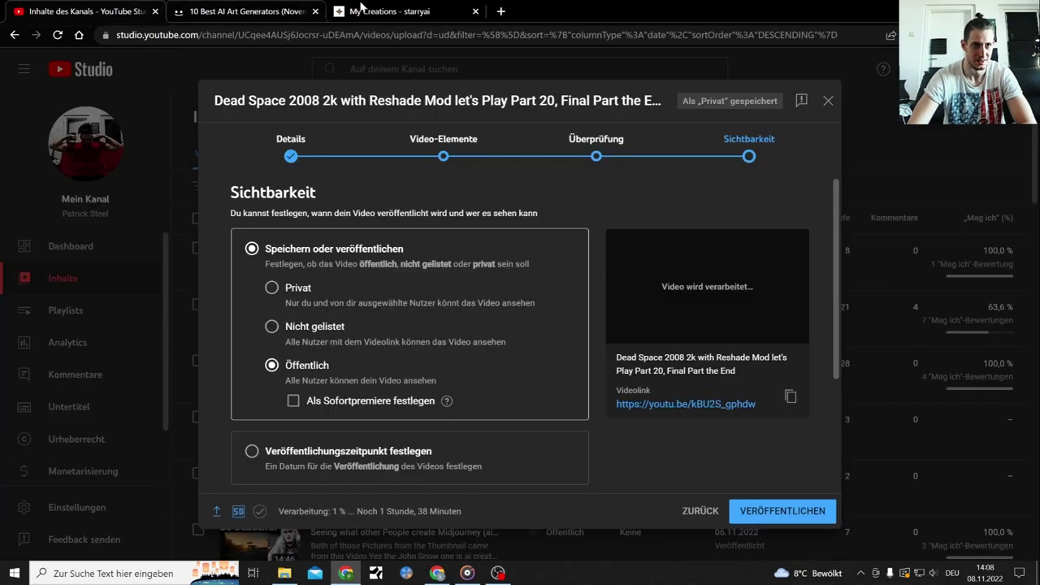
{"action": "left_click", "coordinate": [362, 8]}
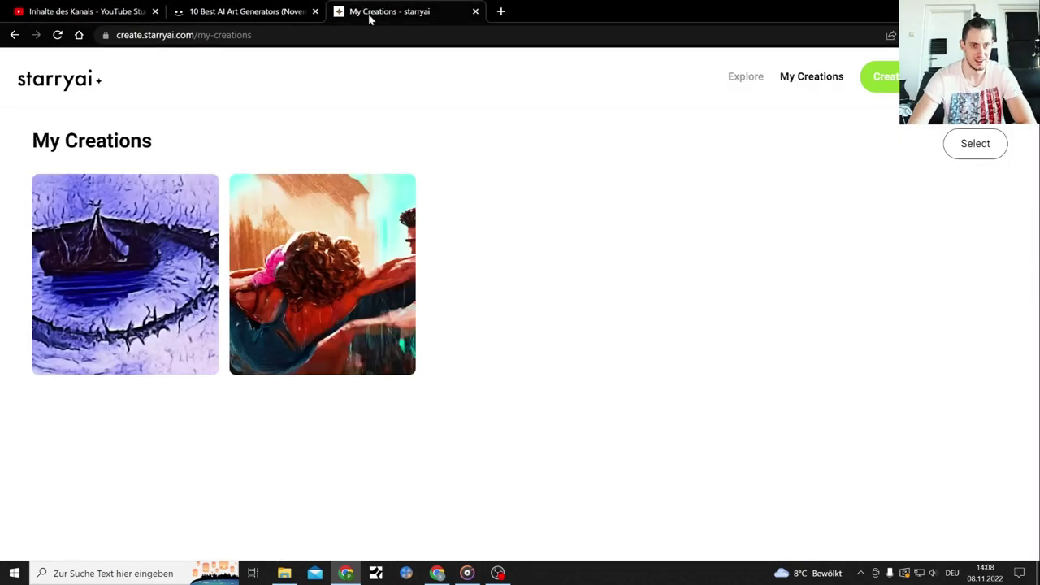
{"action": "left_click", "coordinate": [131, 261]}
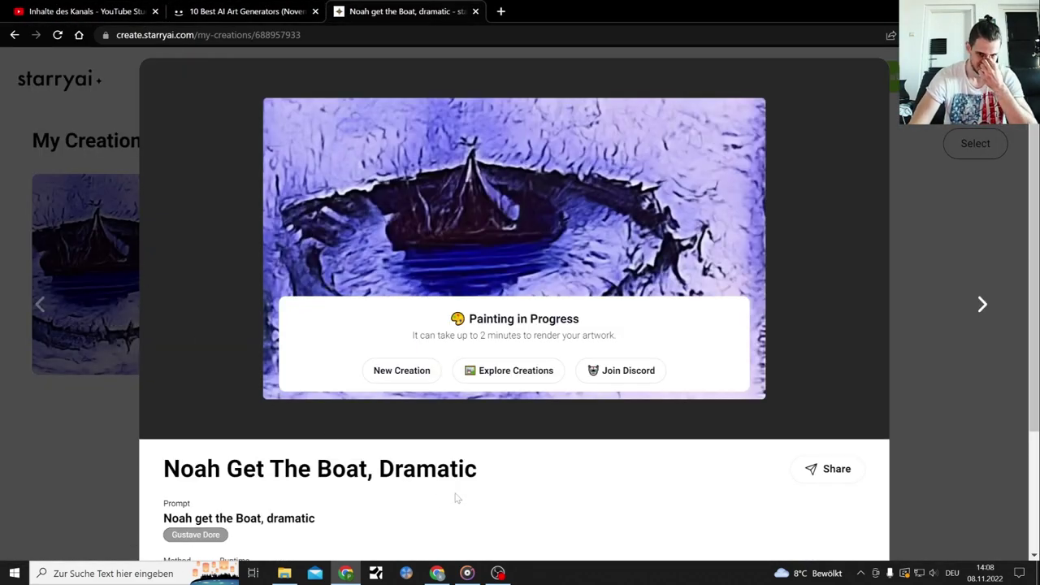
{"action": "left_click_drag", "start_coordinate": [485, 470], "coordinate": [163, 470]}
{"action": "right_click", "coordinate": [197, 459]}
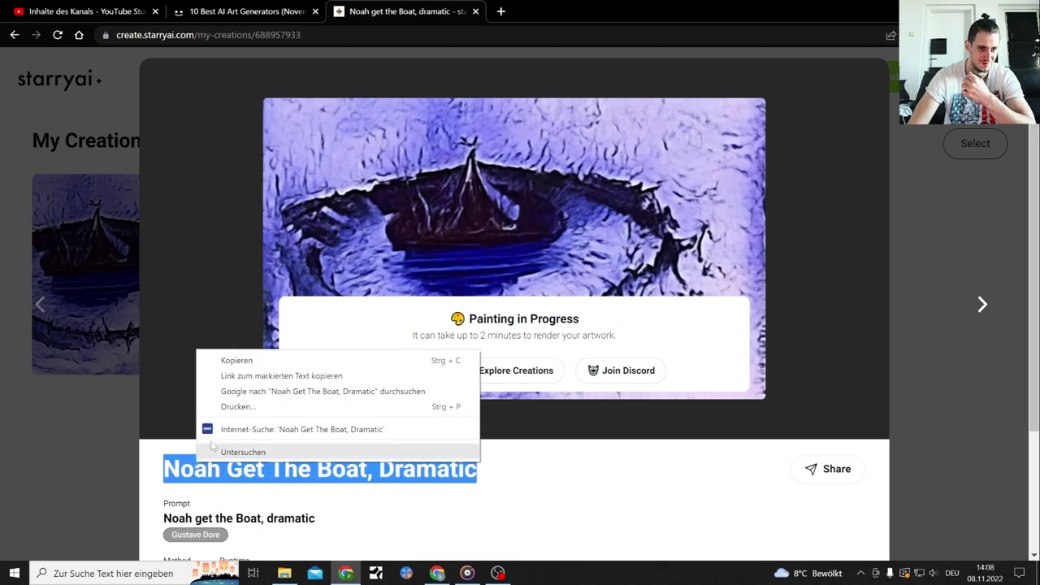
{"action": "left_click", "coordinate": [235, 360]}
{"action": "key", "text": "Escape"}
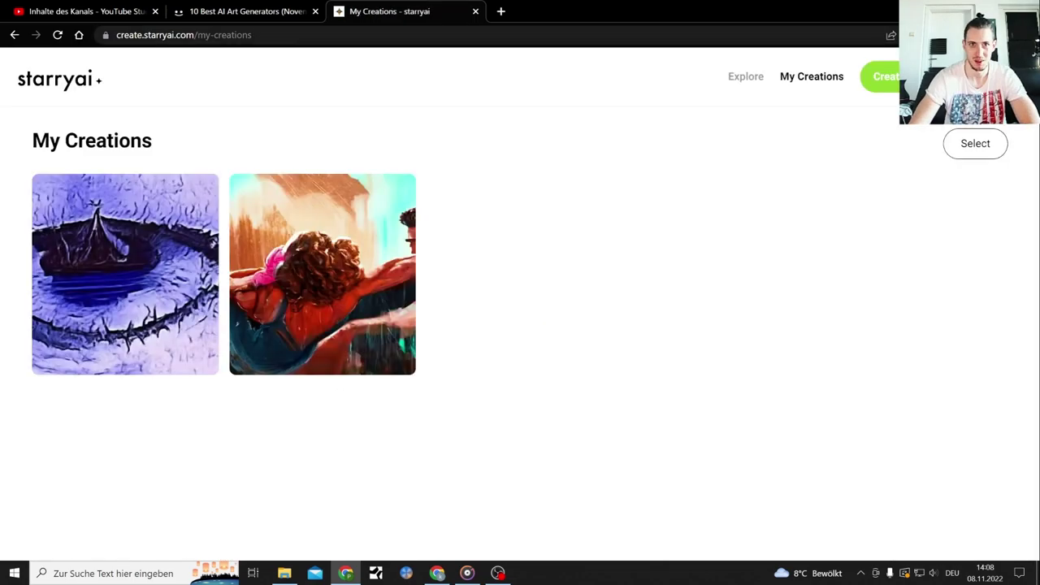
{"action": "left_click", "coordinate": [500, 12]}
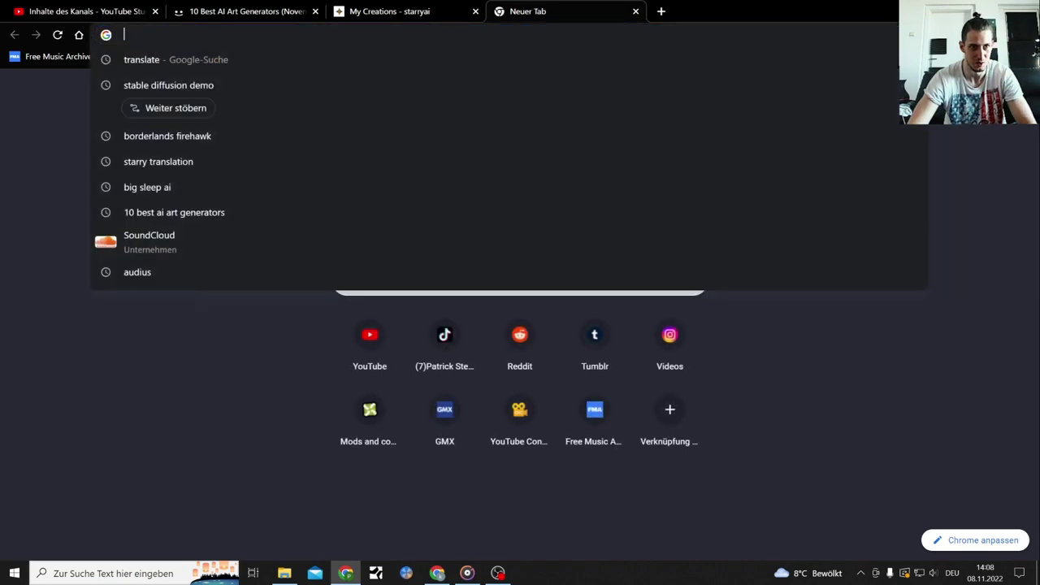
Open DALL·E from the bookmarks and generate images for the pasted 'Noah Get The Boat, Dramatic' prompt.
{"action": "left_click", "coordinate": [984, 216]}
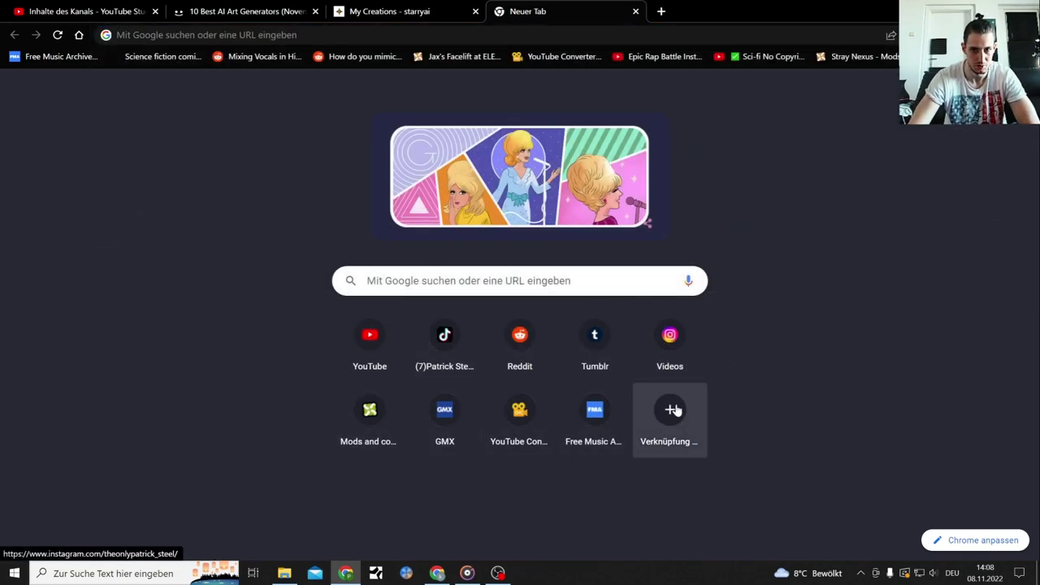
{"action": "left_click", "coordinate": [1029, 56]}
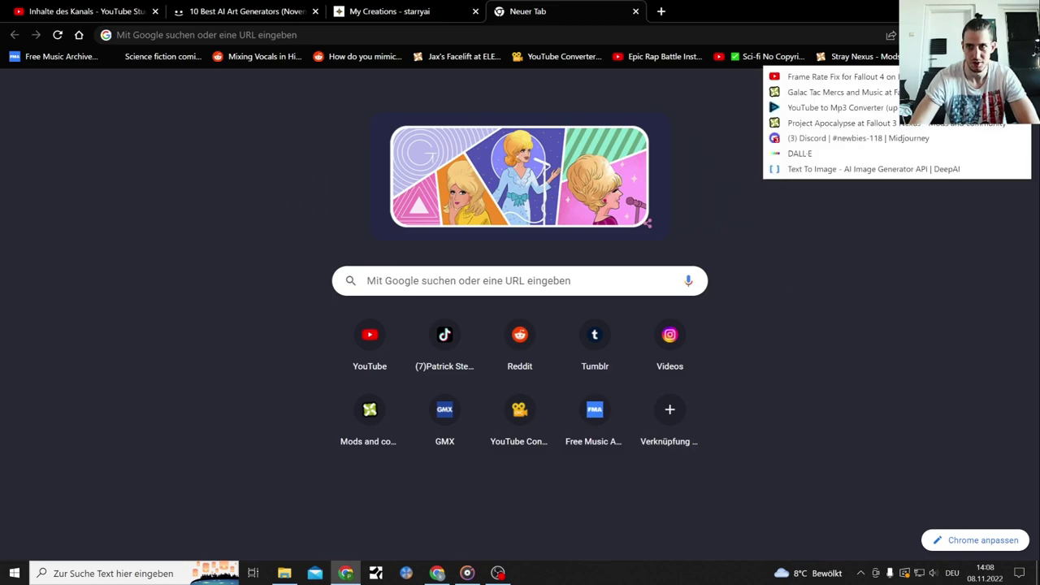
{"action": "left_click", "coordinate": [884, 152]}
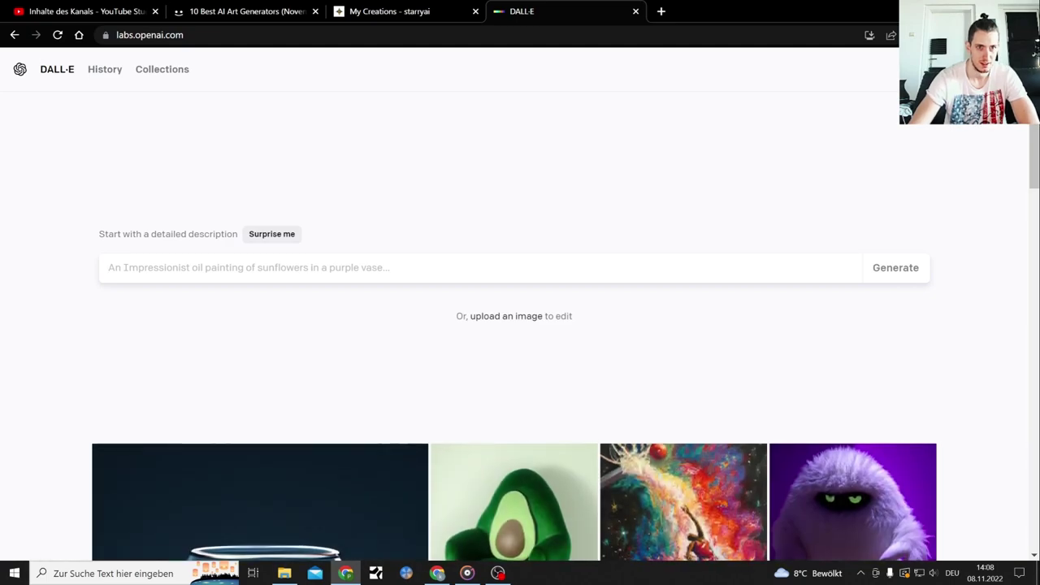
{"action": "right_click", "coordinate": [470, 279]}
{"action": "left_click", "coordinate": [509, 383]}
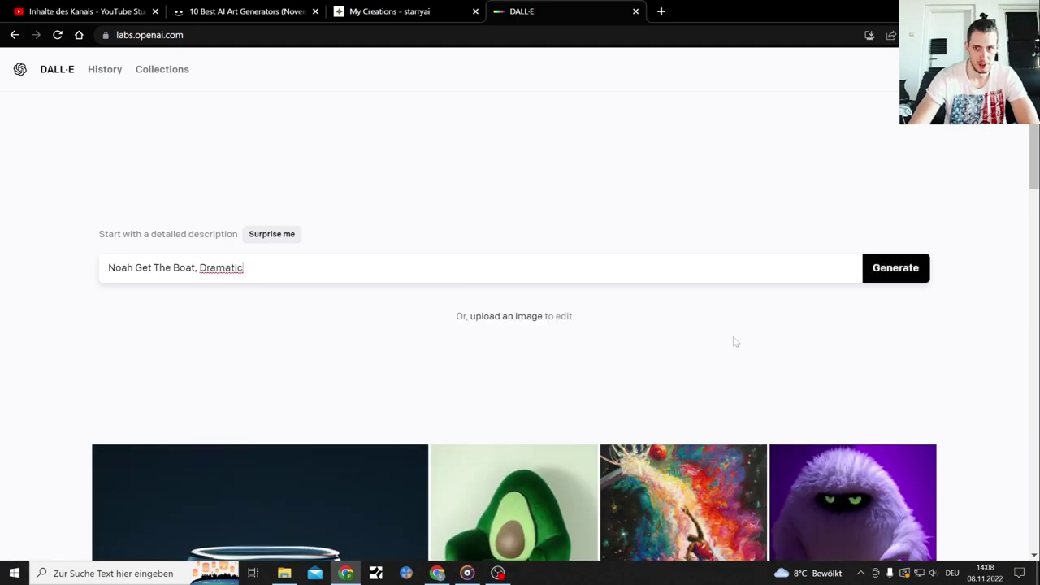
{"action": "left_click", "coordinate": [908, 269]}
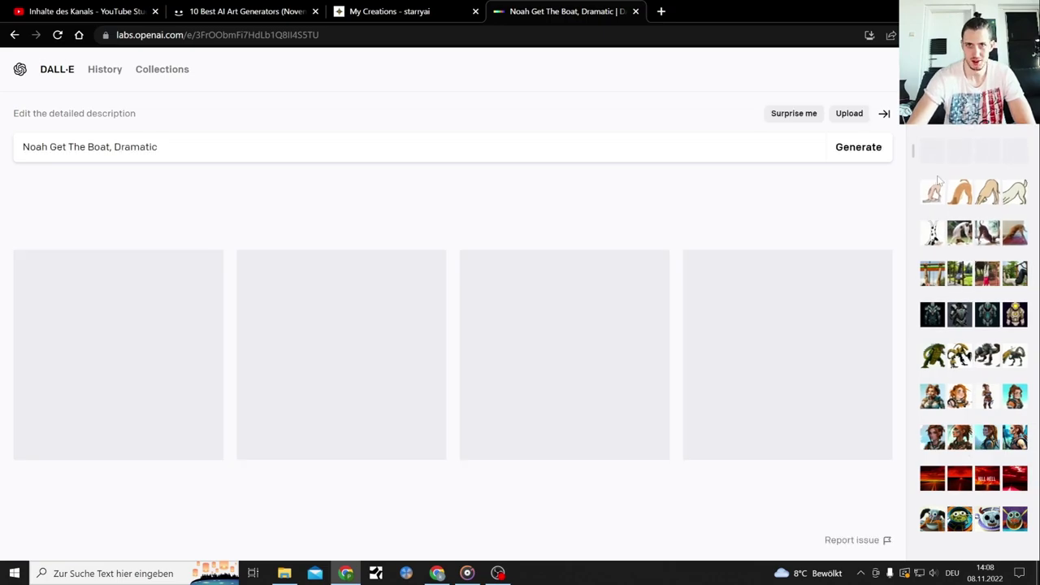
{"action": "left_click", "coordinate": [410, 10]}
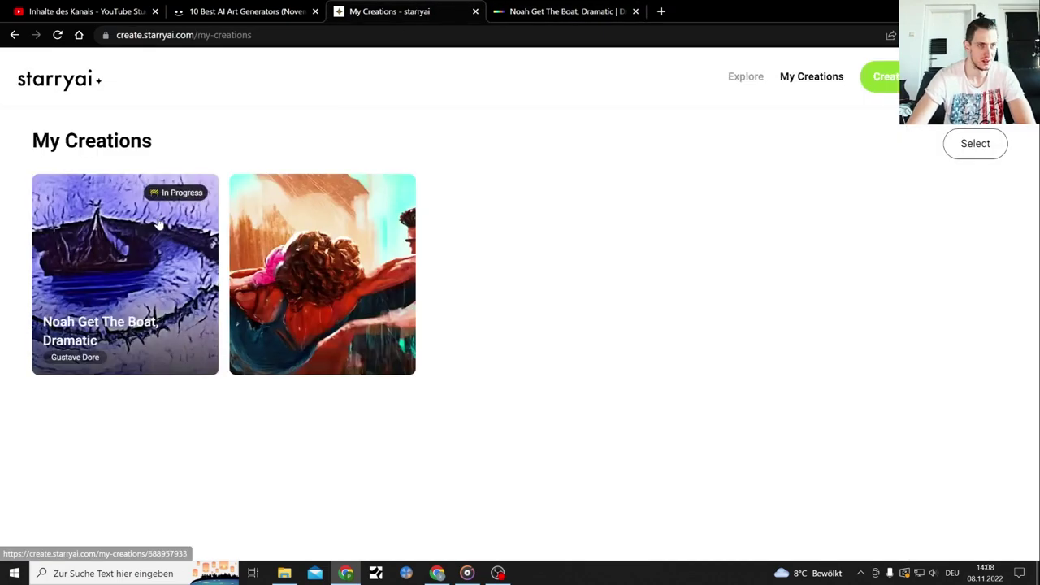
View each of DALL·E's four stormy boat images full size, hiding the history sidebar.
{"action": "left_click", "coordinate": [559, 10]}
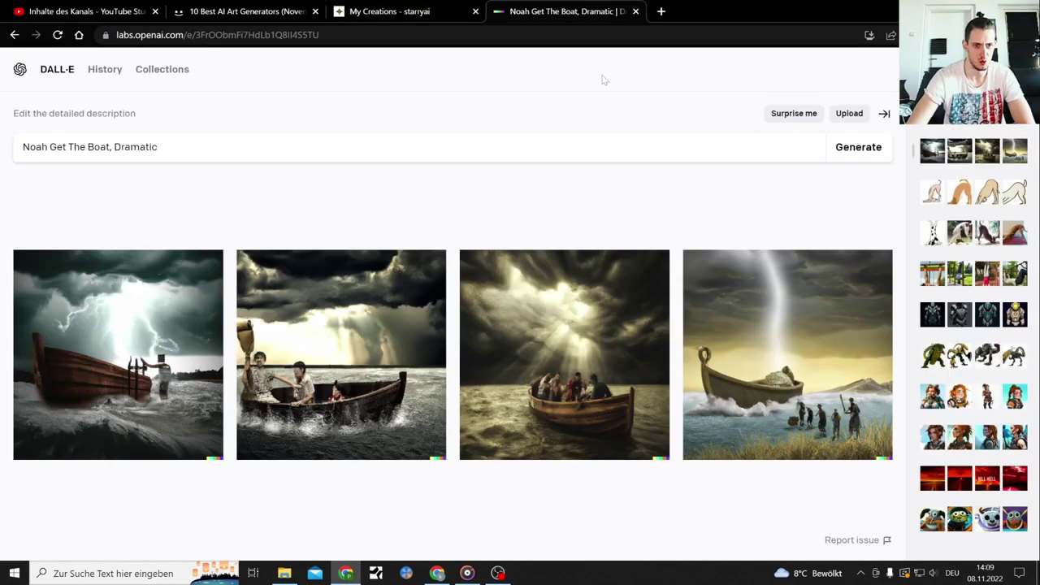
{"action": "left_click", "coordinate": [148, 345]}
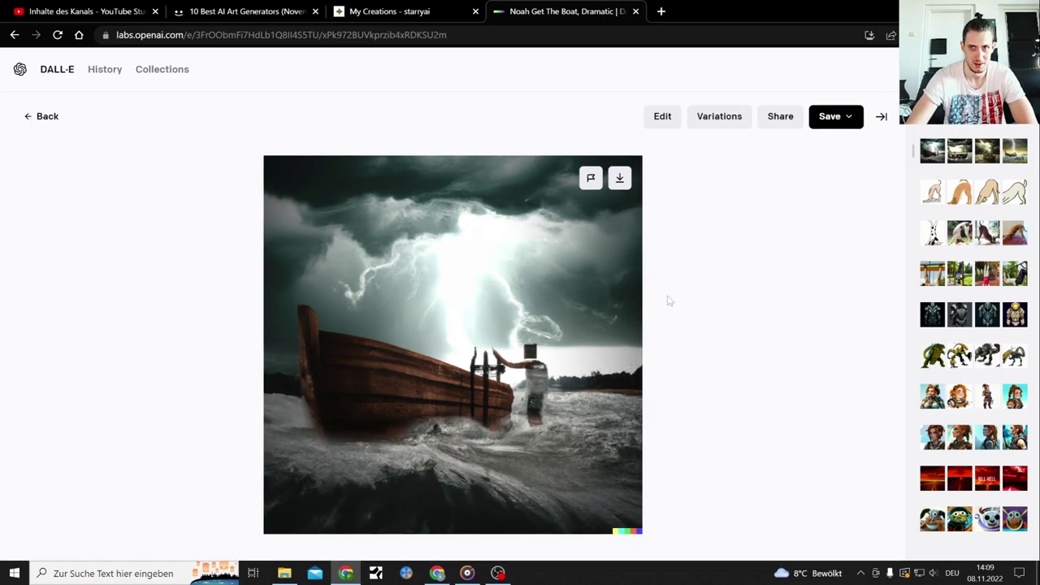
{"action": "left_click", "coordinate": [879, 118]}
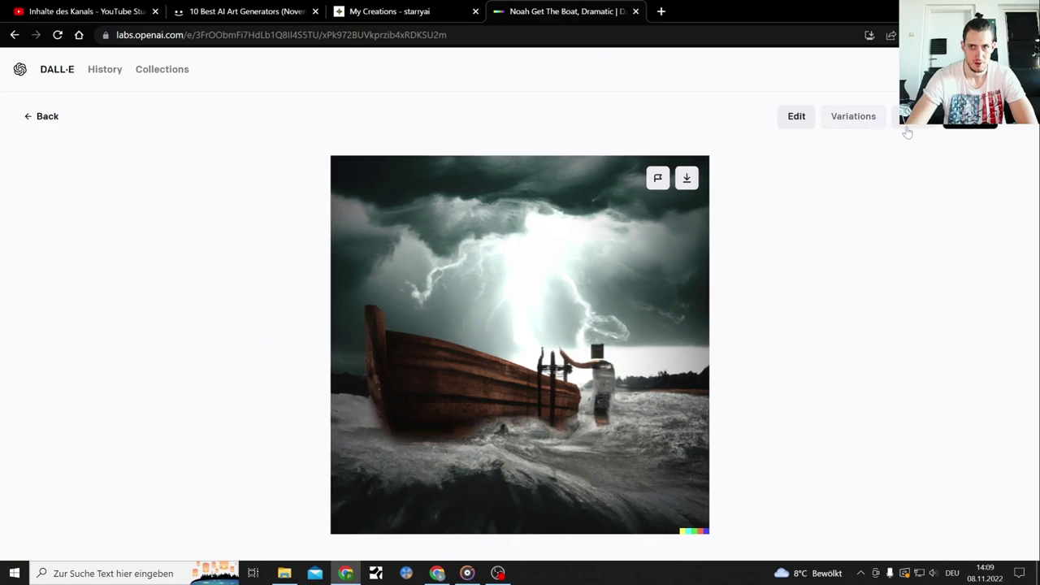
{"action": "left_click", "coordinate": [59, 123]}
{"action": "left_click", "coordinate": [417, 372]}
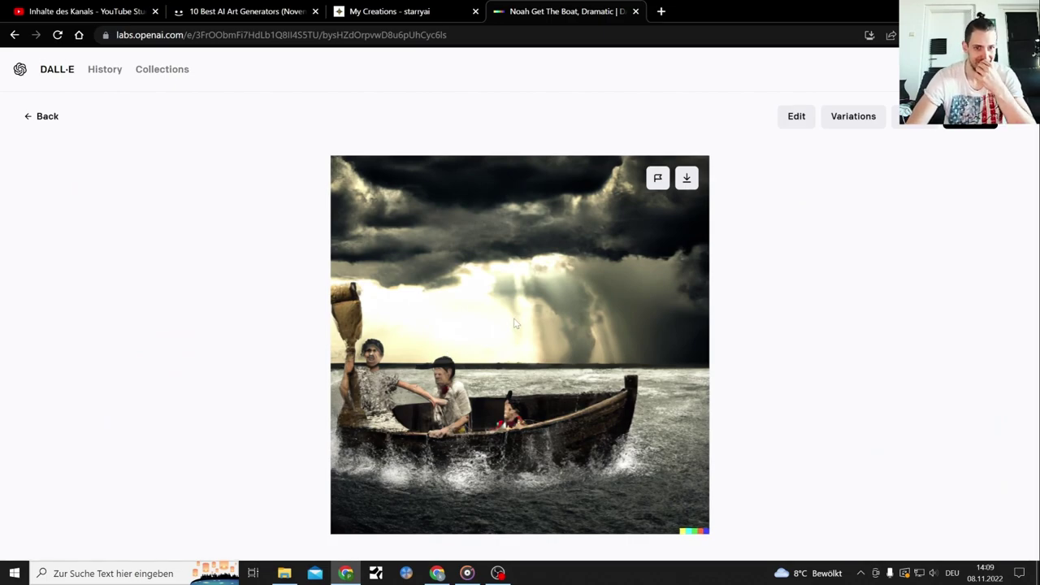
{"action": "left_click", "coordinate": [46, 120]}
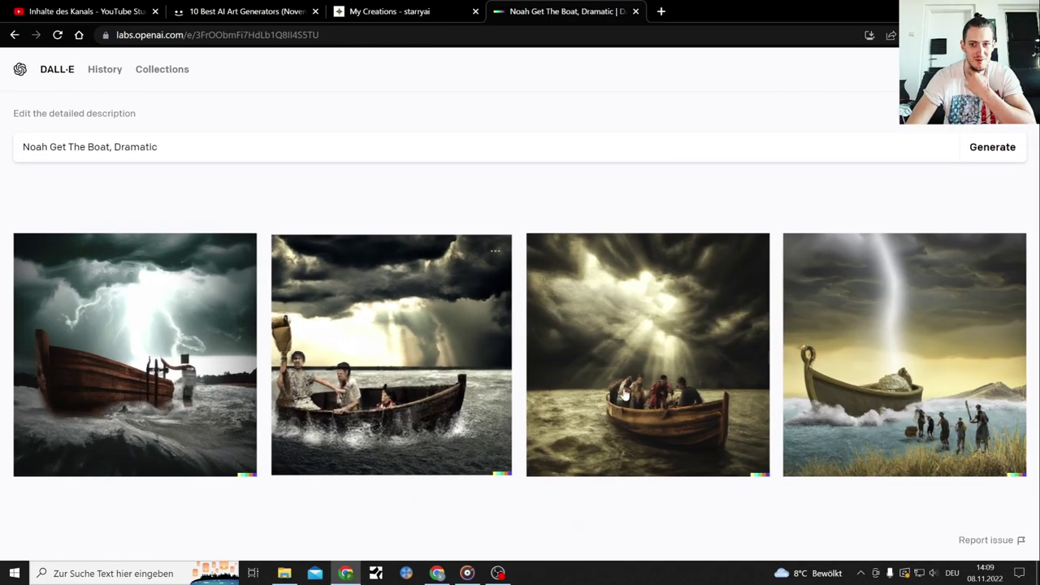
{"action": "left_click", "coordinate": [681, 396]}
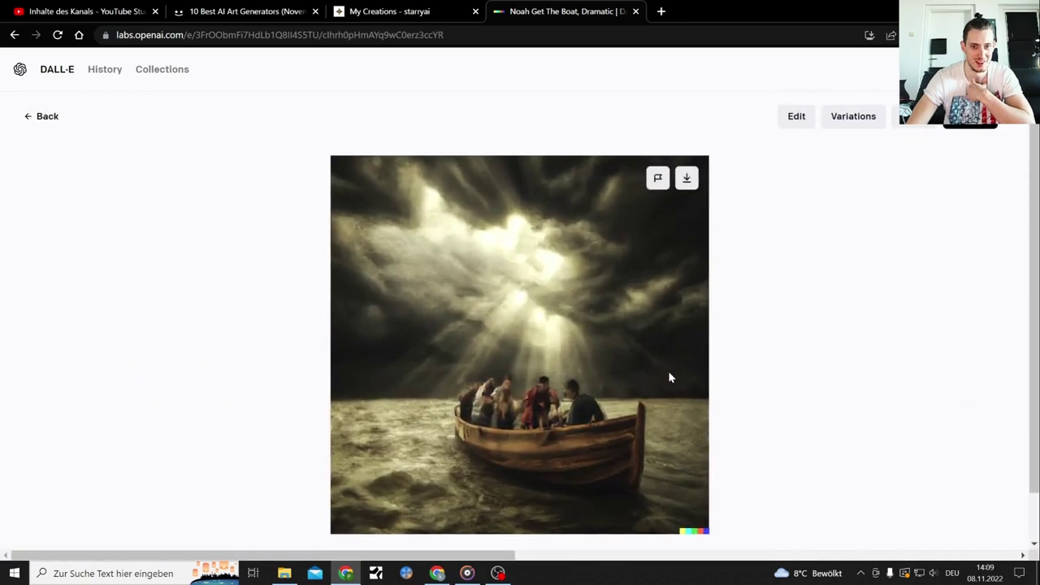
{"action": "left_click", "coordinate": [26, 118]}
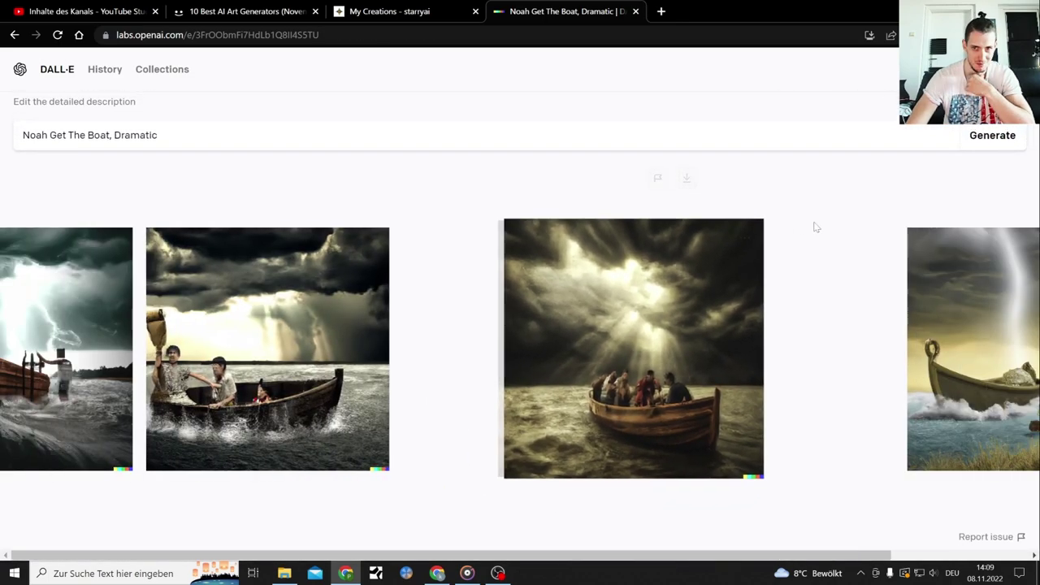
{"action": "left_click", "coordinate": [928, 316]}
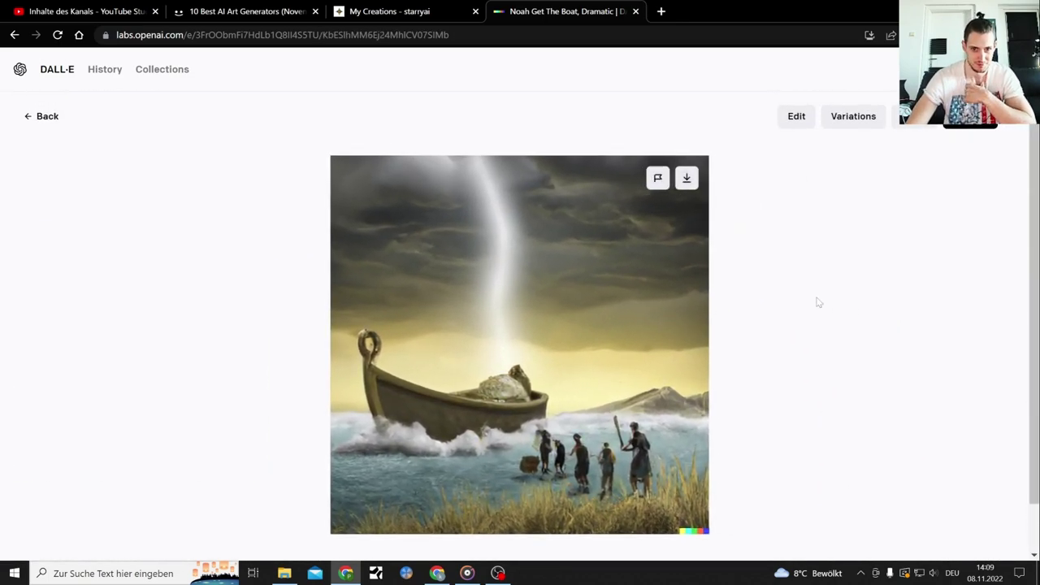
{"action": "left_click", "coordinate": [26, 116]}
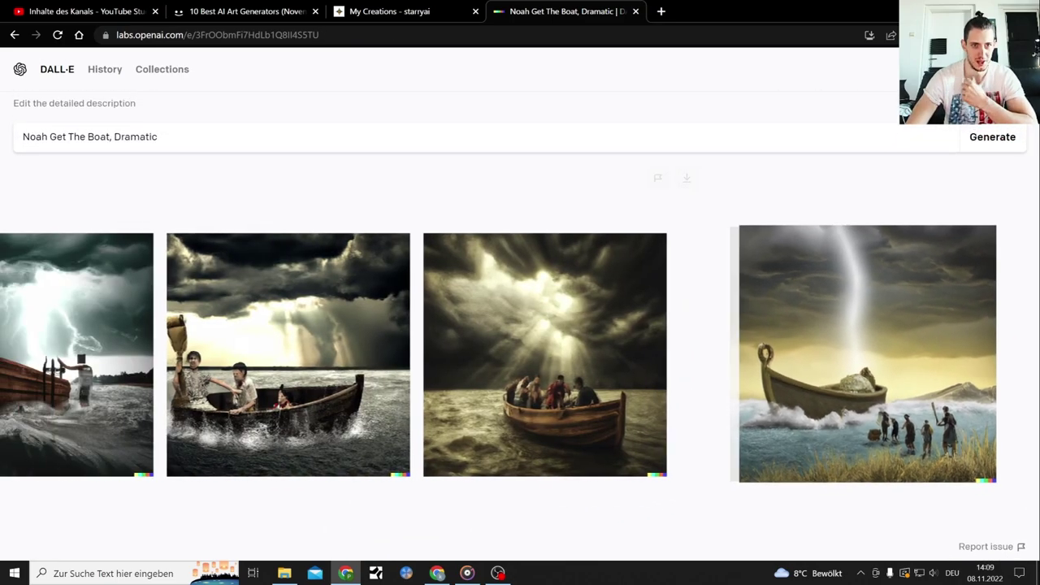
Replace the DALL·E prompt with 'Baguette sword' and generate.
{"action": "key", "text": "ctrl+a"}
{"action": "key", "text": "ctrl+c"}
{"action": "key", "text": "BackSpace"}
{"action": "type", "text": "Bagu"}
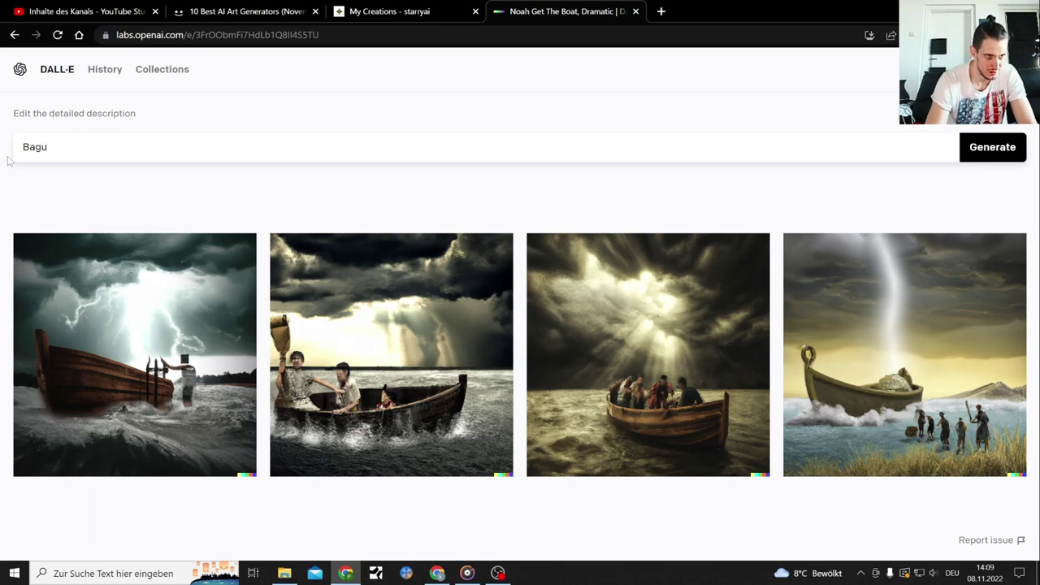
{"action": "type", "text": "ette sword"}
{"action": "key", "text": "Return"}
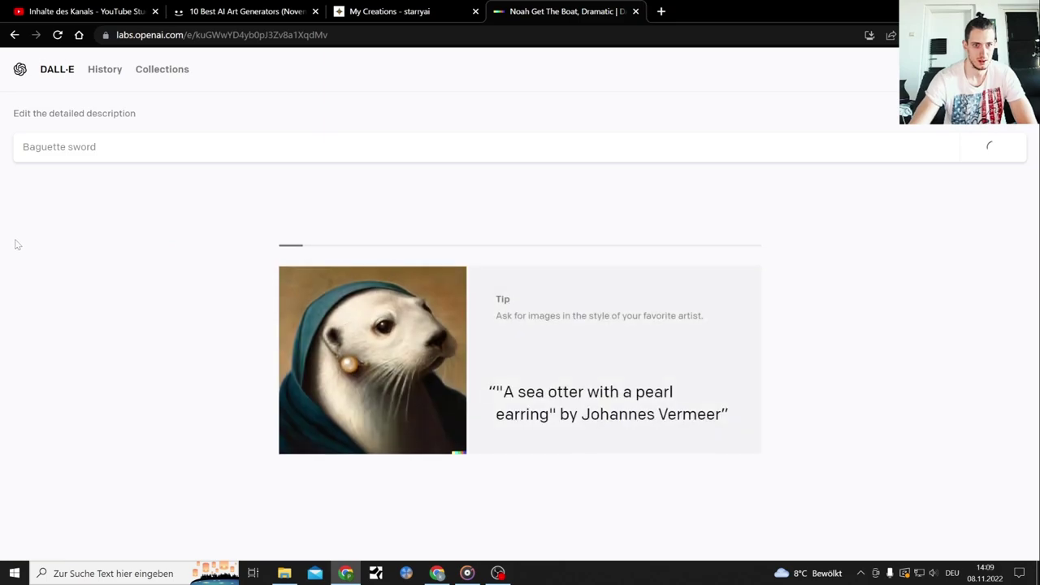
Check on starryai, return to DALL·E, and open a new blank tab.
{"action": "left_click", "coordinate": [381, 9]}
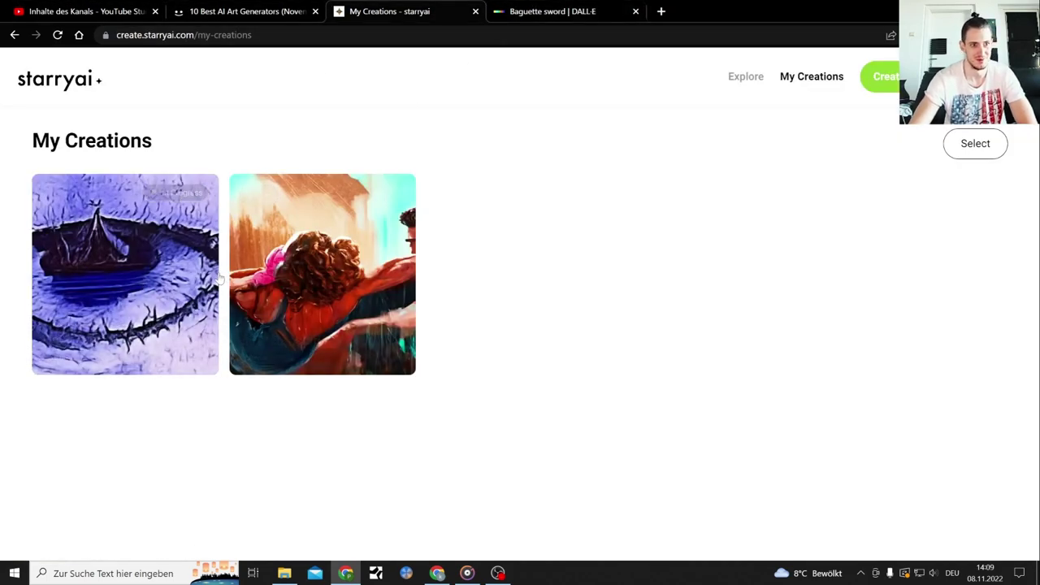
{"action": "left_click", "coordinate": [552, 10]}
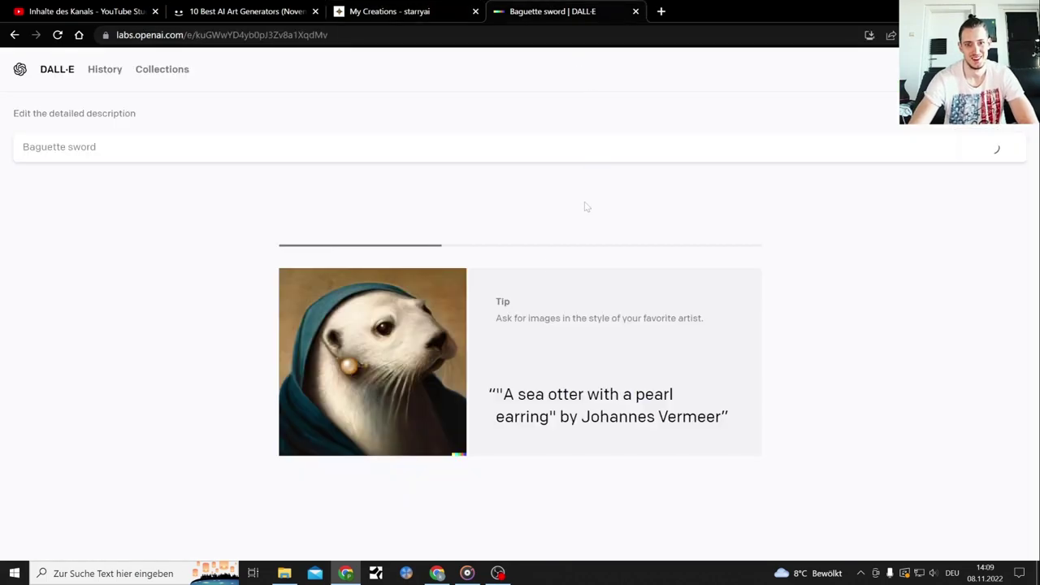
{"action": "left_click", "coordinate": [663, 11]}
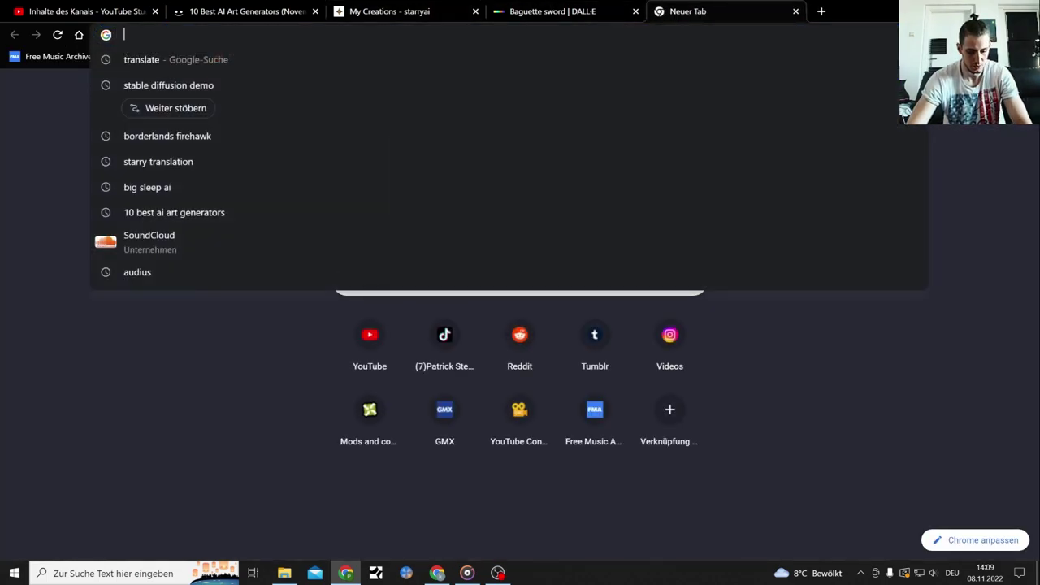
Search for the stable diffusion demo, open it on Hugging Face, and paste the Noah prompt.
{"action": "type", "text": "stable diffusion demo"}
{"action": "key", "text": "Return"}
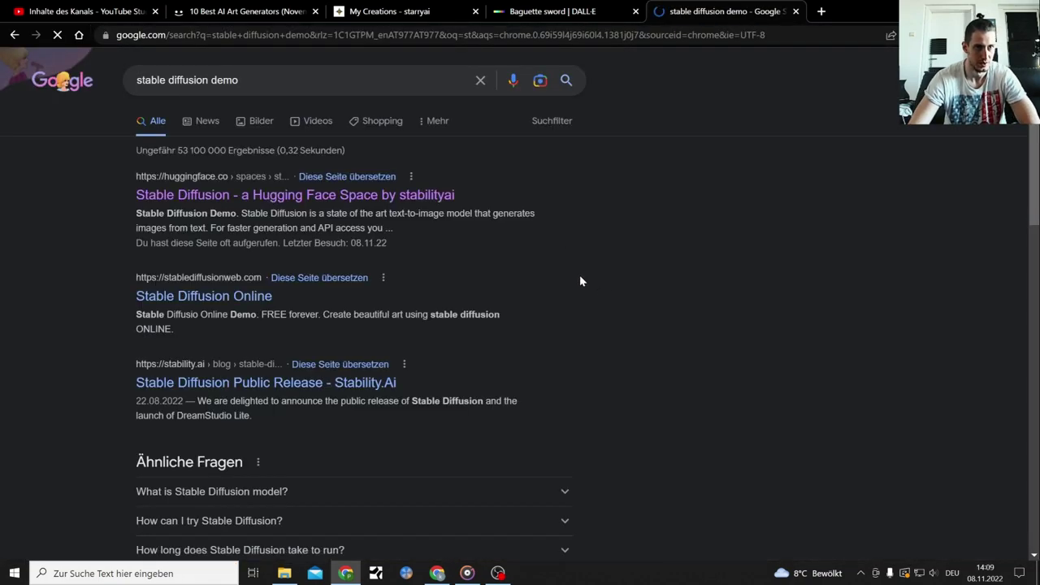
{"action": "left_click", "coordinate": [260, 195]}
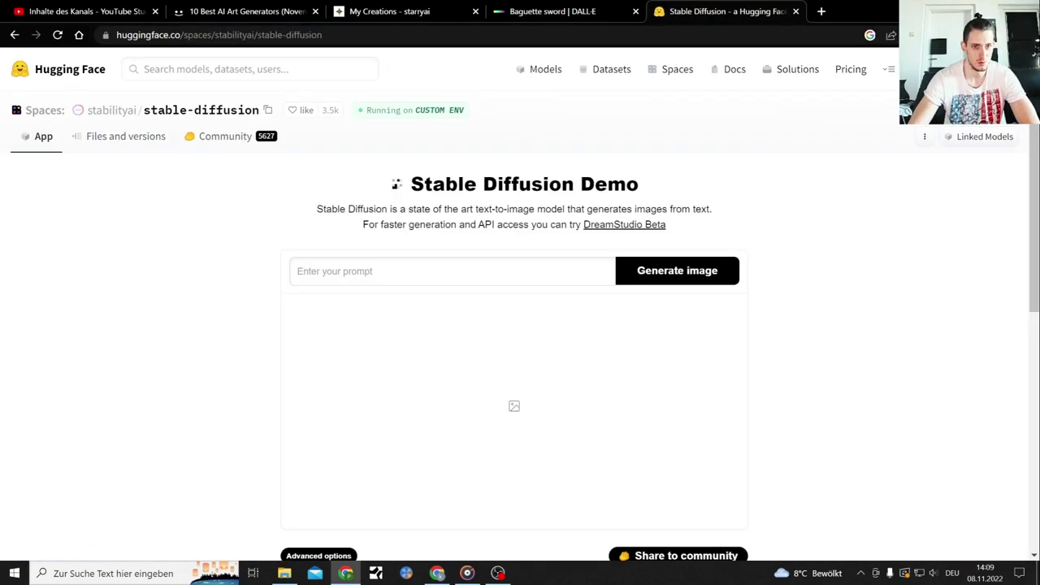
{"action": "right_click", "coordinate": [392, 272]}
{"action": "left_click", "coordinate": [467, 376]}
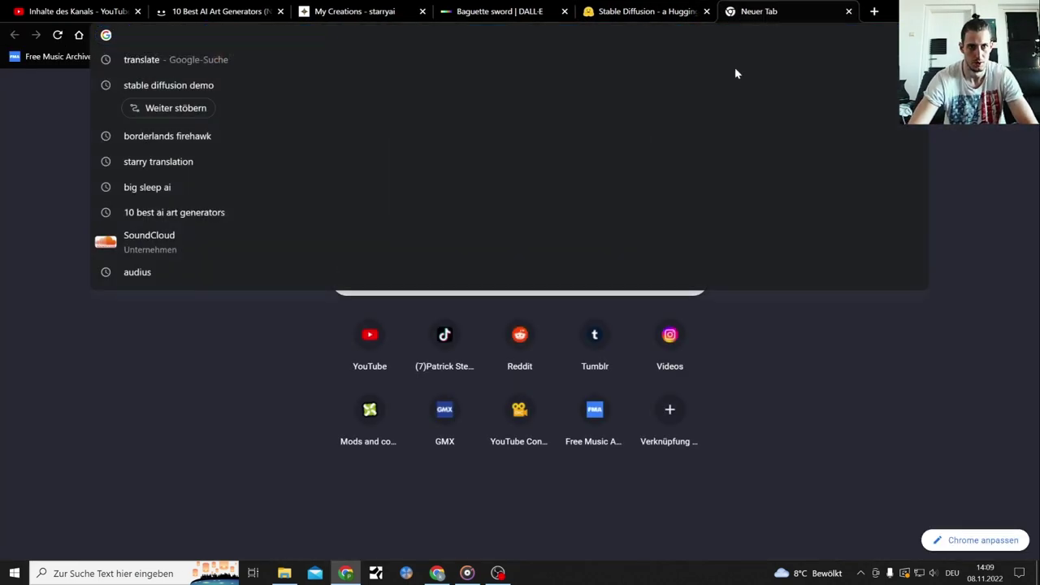
Open DeepAI Text To Image from the bookmarks and generate from the pasted Noah prompt.
{"action": "left_click", "coordinate": [999, 56]}
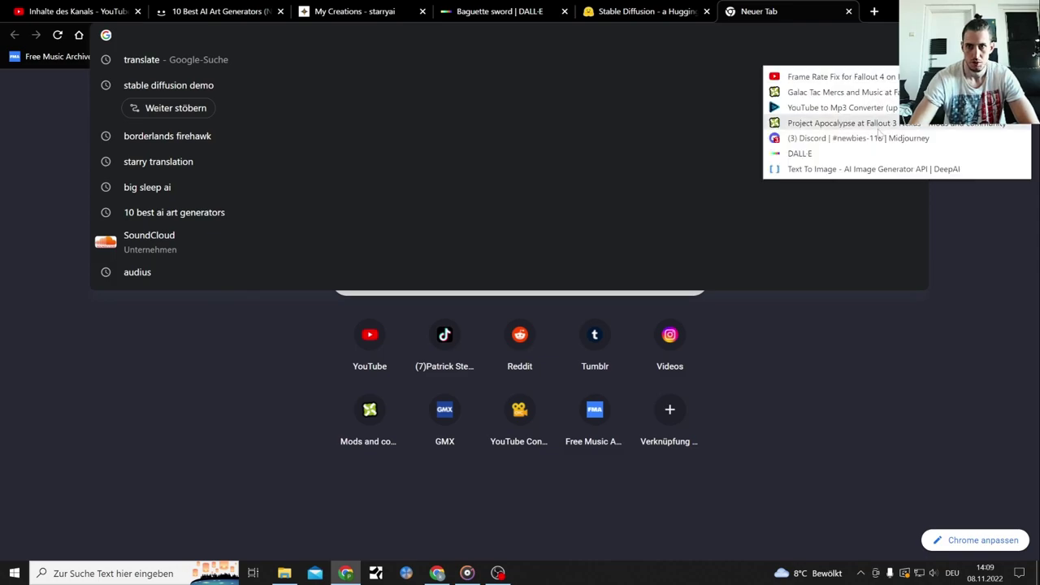
{"action": "left_click", "coordinate": [820, 168]}
{"action": "right_click", "coordinate": [469, 375]}
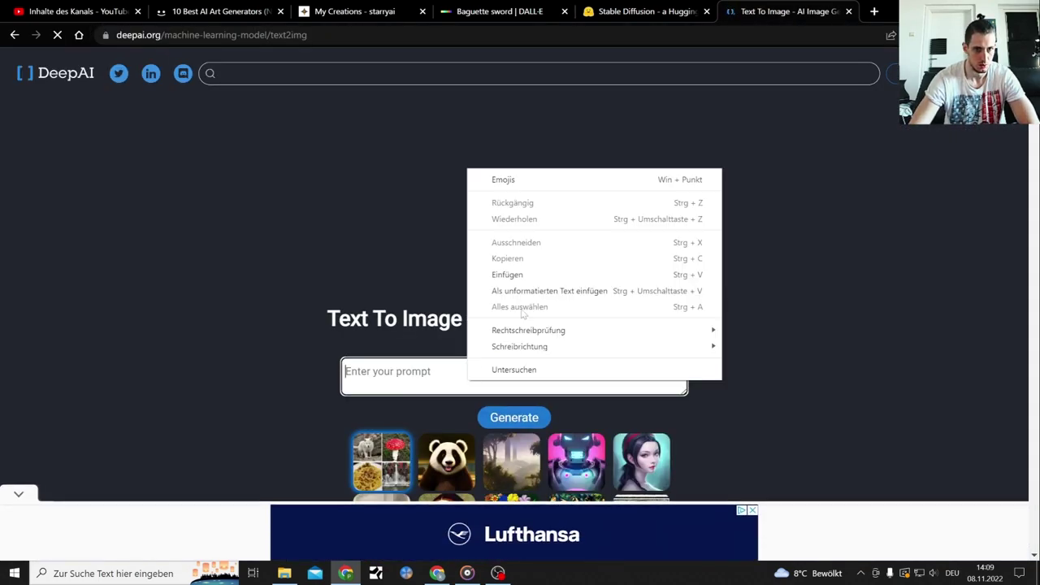
{"action": "left_click", "coordinate": [499, 274]}
{"action": "left_click", "coordinate": [513, 281]}
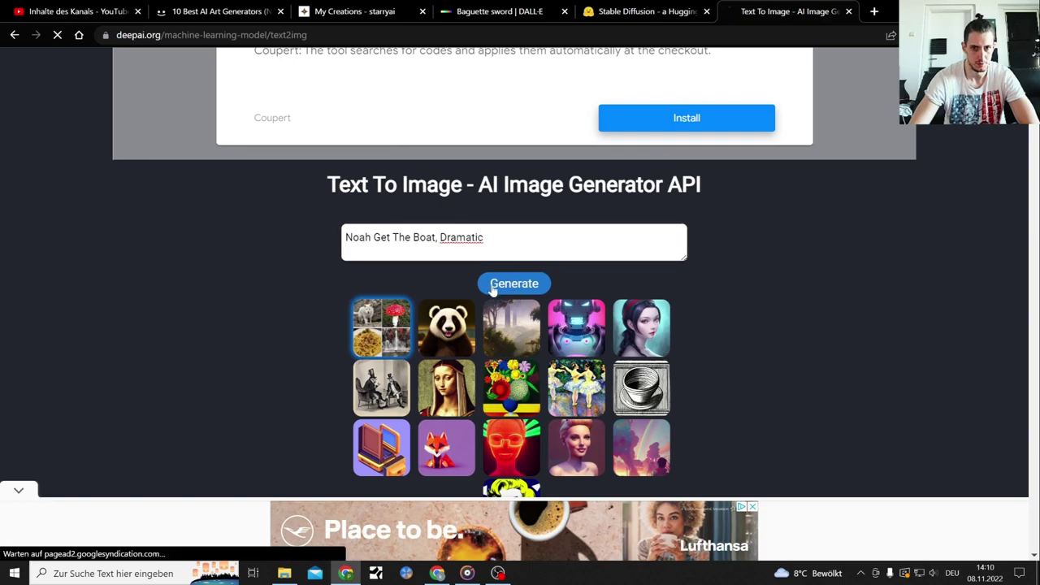
{"action": "scroll", "coordinate": [699, 248], "scroll_direction": "up", "scroll_amount": 3}
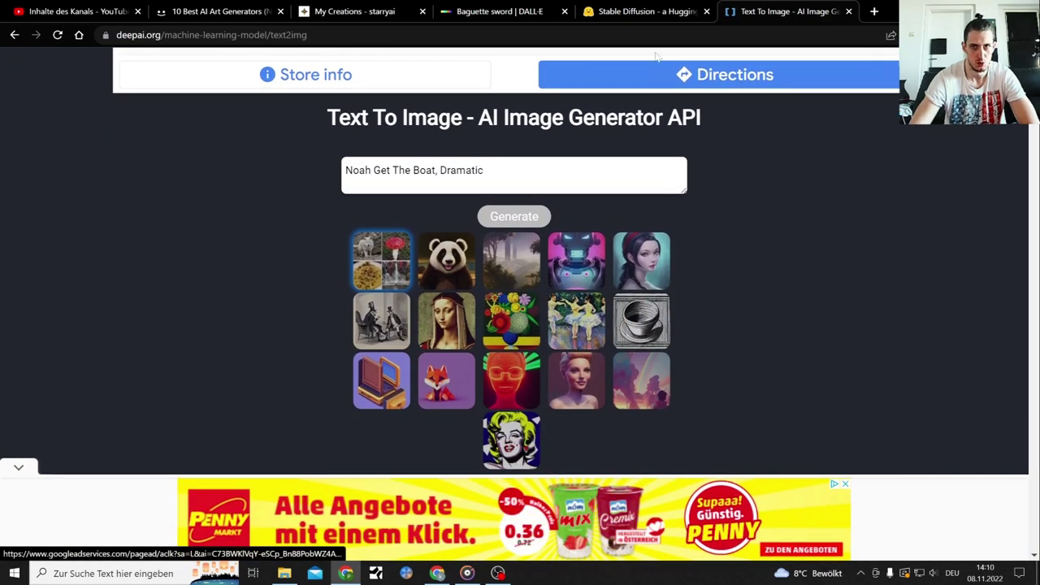
Enlarge the first finished Baguette sword image in DALL·E.
{"action": "left_click", "coordinate": [653, 13]}
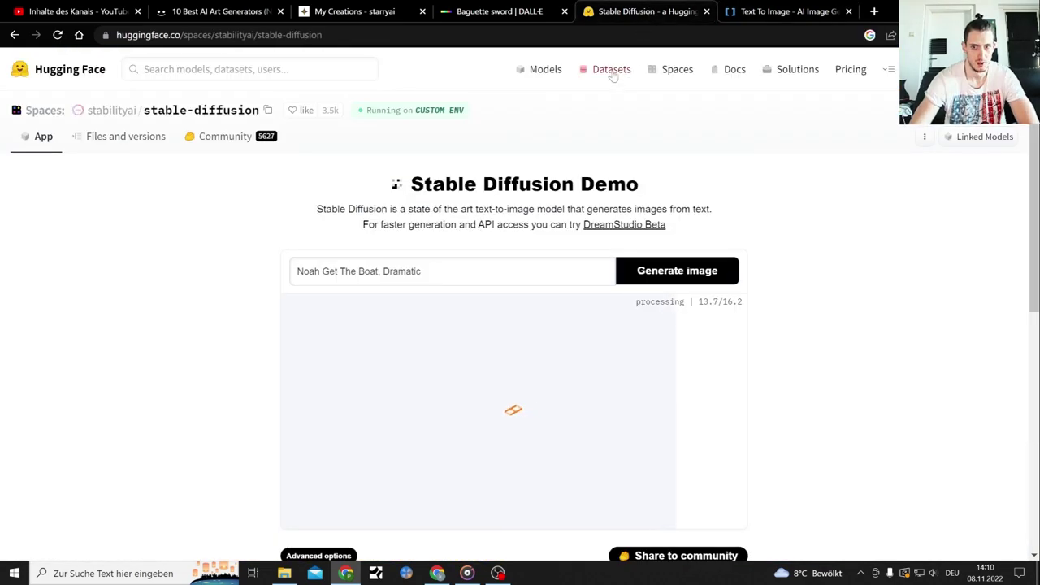
{"action": "left_click", "coordinate": [499, 9]}
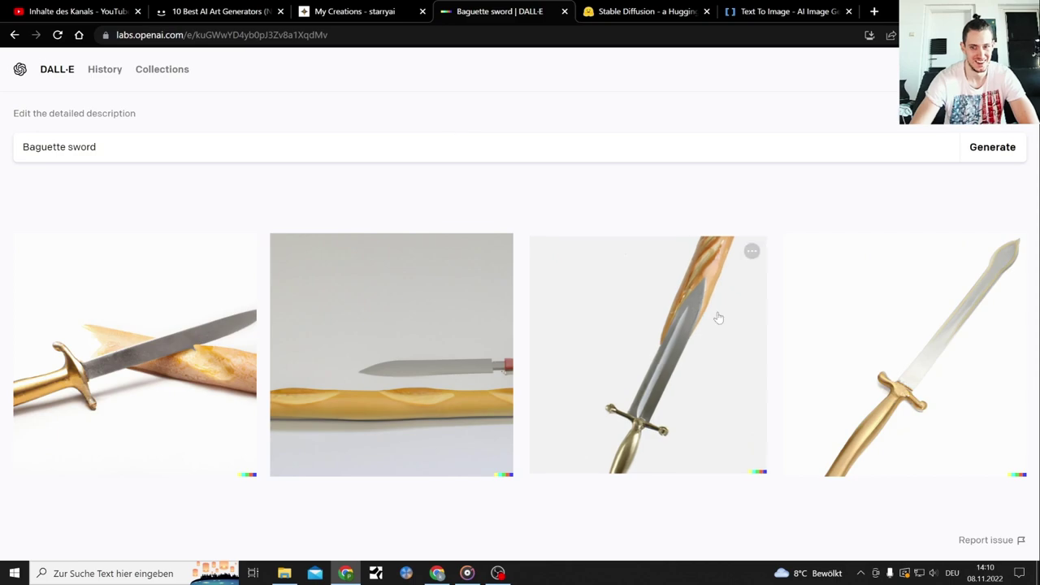
{"action": "left_click", "coordinate": [211, 362]}
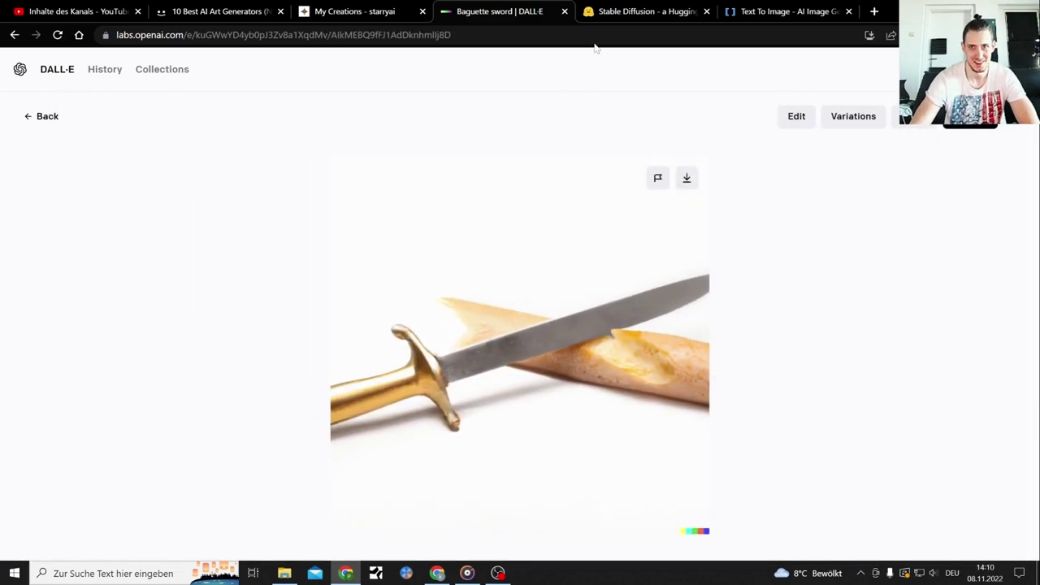
Scroll through the Stable Diffusion demo's four finished boat images.
{"action": "left_click", "coordinate": [650, 8]}
{"action": "scroll", "coordinate": [883, 252], "scroll_direction": "down", "scroll_amount": 3}
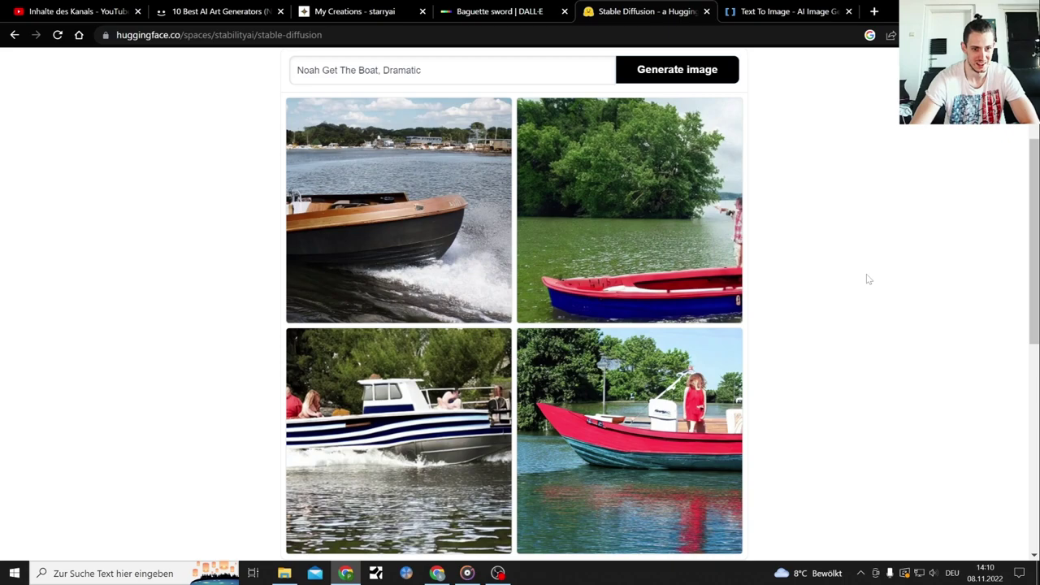
{"action": "scroll", "coordinate": [861, 260], "scroll_direction": "up", "scroll_amount": 3}
Review DeepAI's white-boat result, glance at DALL·E, then preview starryai's Noah creation.
{"action": "left_click", "coordinate": [805, 11]}
{"action": "scroll", "coordinate": [865, 192], "scroll_direction": "down", "scroll_amount": 3}
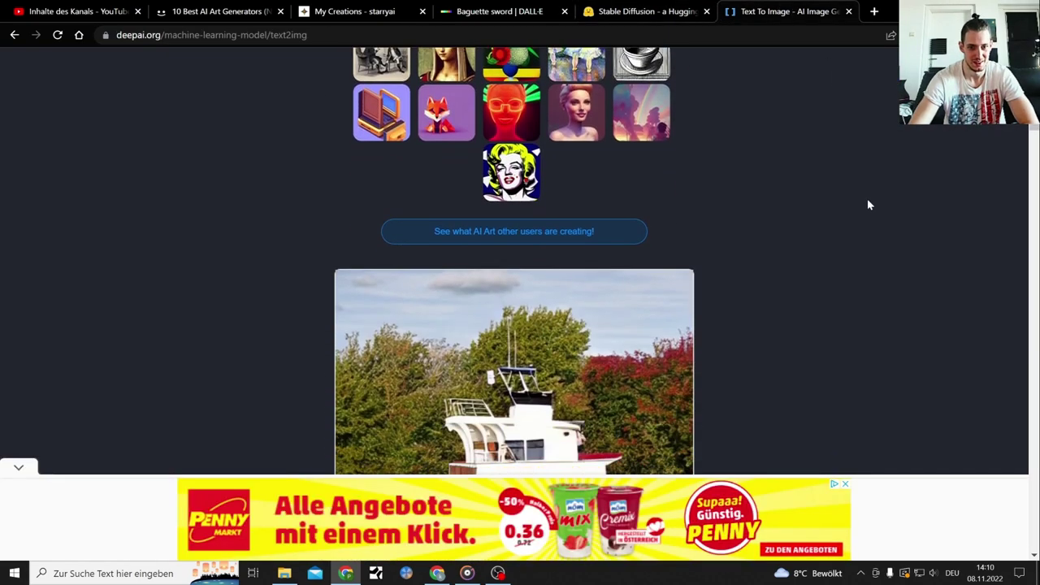
{"action": "scroll", "coordinate": [866, 205], "scroll_direction": "down", "scroll_amount": 3}
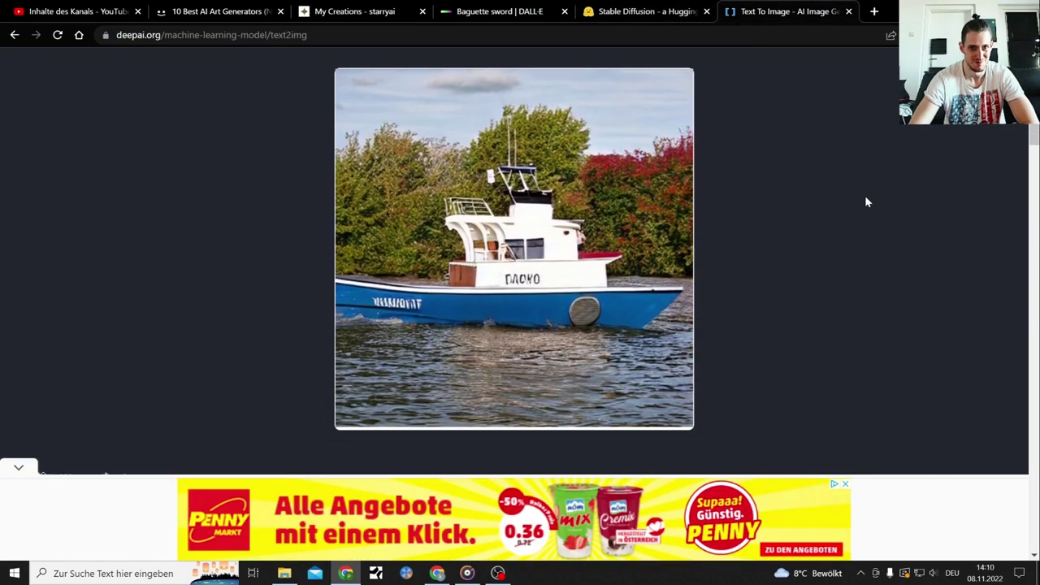
{"action": "left_click", "coordinate": [494, 9]}
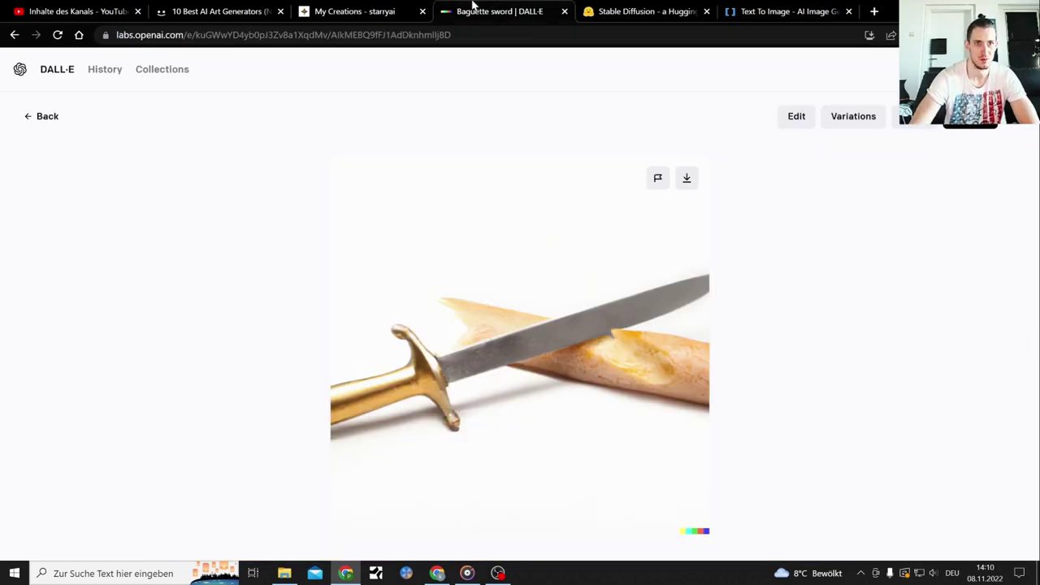
{"action": "left_click", "coordinate": [348, 9]}
{"action": "mouse_move", "coordinate": [161, 272]}
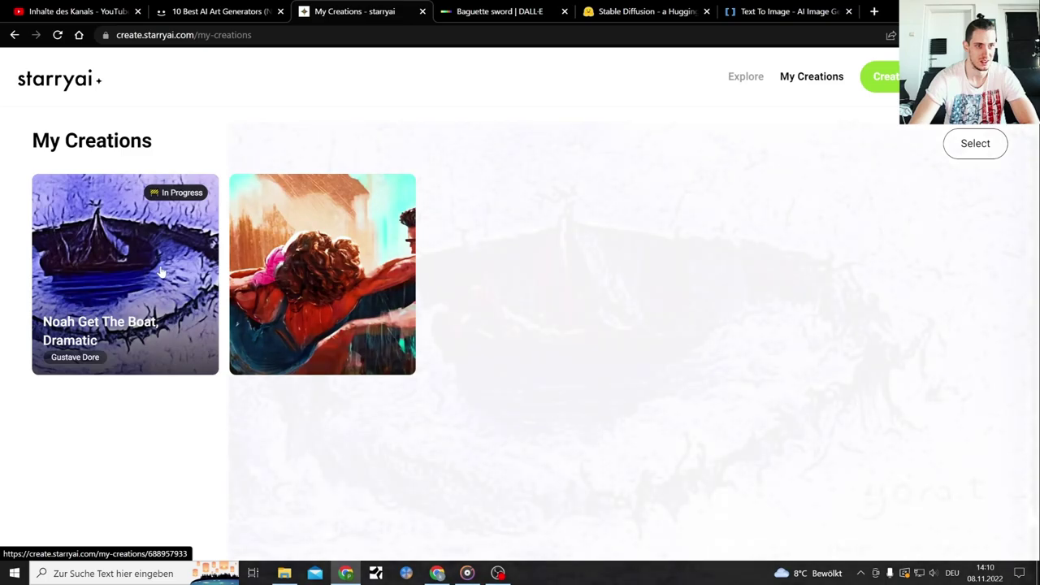